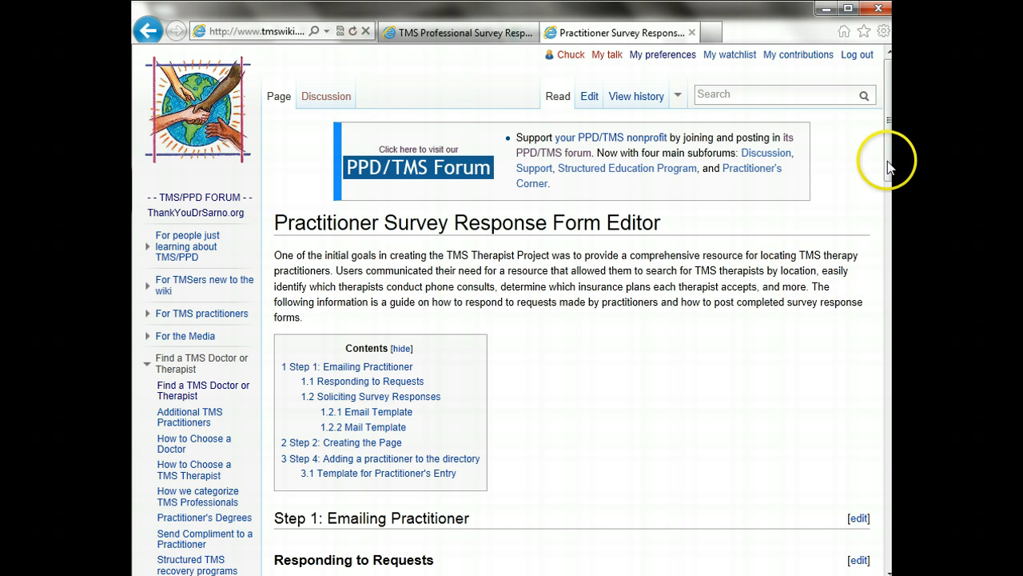
Review the survey-posting guide and Practitioner's Entry template, then bring up the survey form in Word
{"action": "left_click_drag", "start_coordinate": [889, 167], "coordinate": [885, 495]}
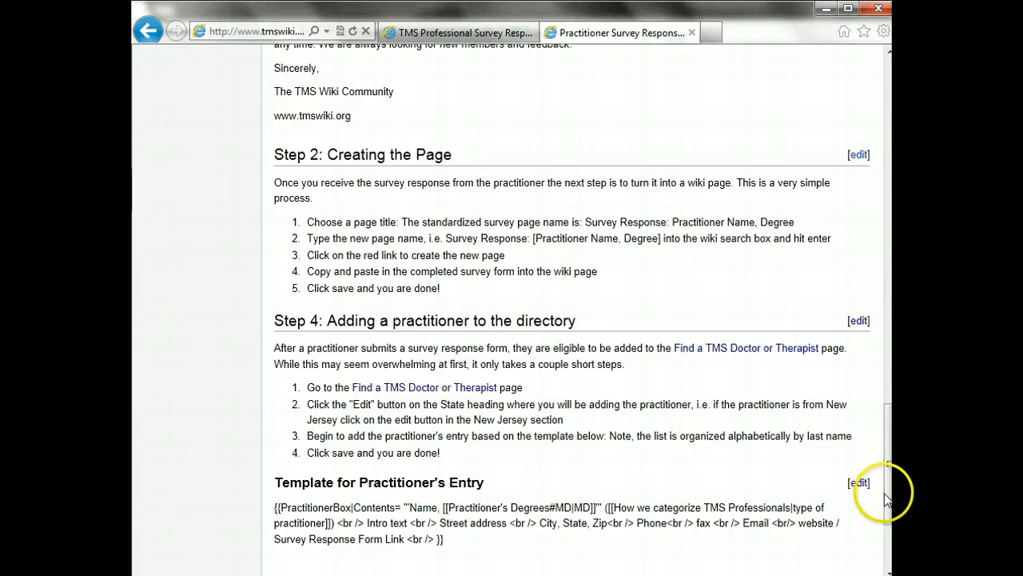
{"action": "scroll", "coordinate": [874, 484], "scroll_direction": "down", "scroll_amount": 3}
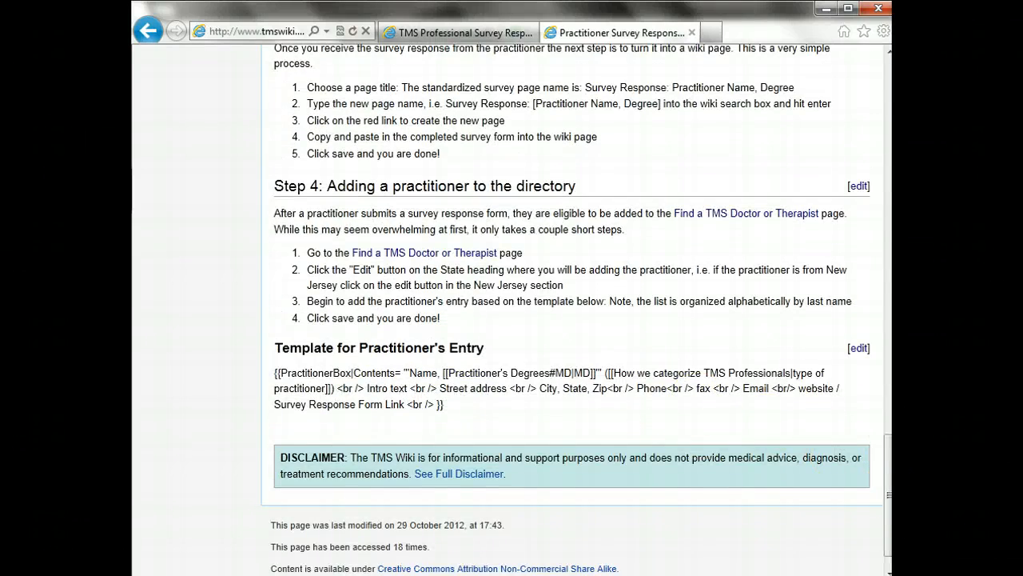
{"action": "left_click_drag", "start_coordinate": [889, 525], "coordinate": [850, 165]}
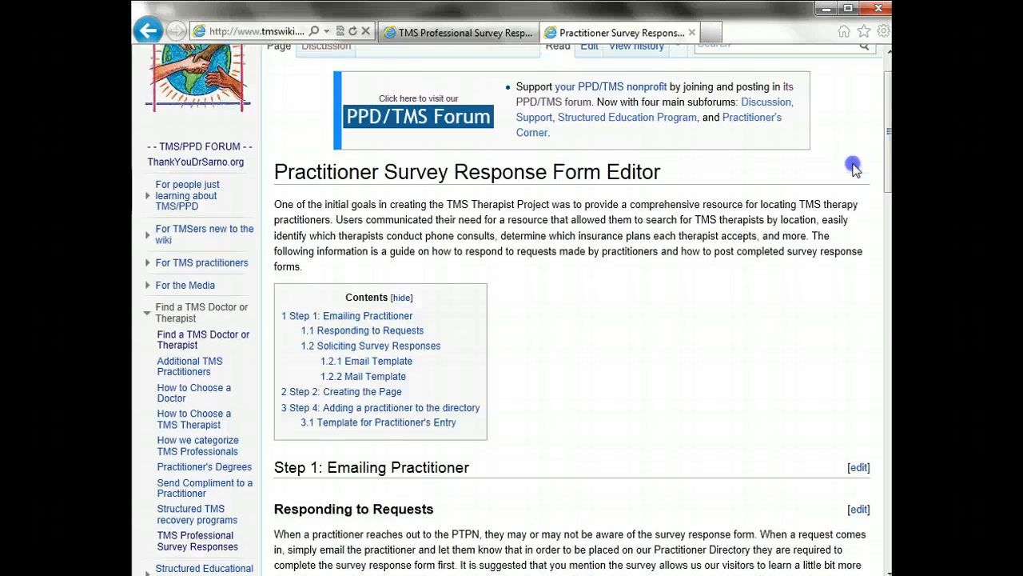
{"action": "left_click_drag", "start_coordinate": [884, 108], "coordinate": [891, 91]}
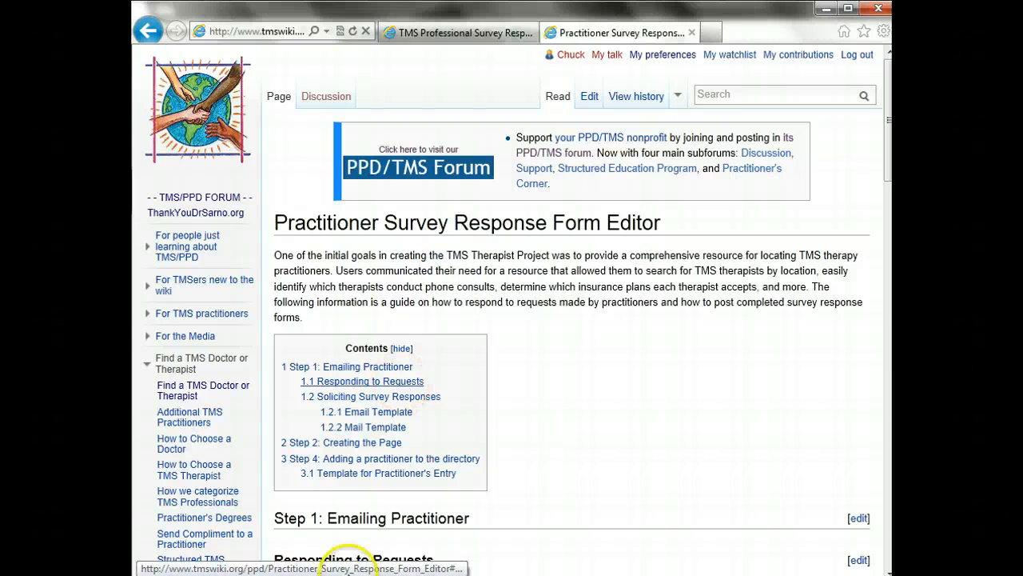
{"action": "left_click", "coordinate": [341, 574]}
Search the wiki for the practitioner's 'Survey Response: …2, DC' title, confirming it doesn't exist
{"action": "left_click", "coordinate": [512, 232]}
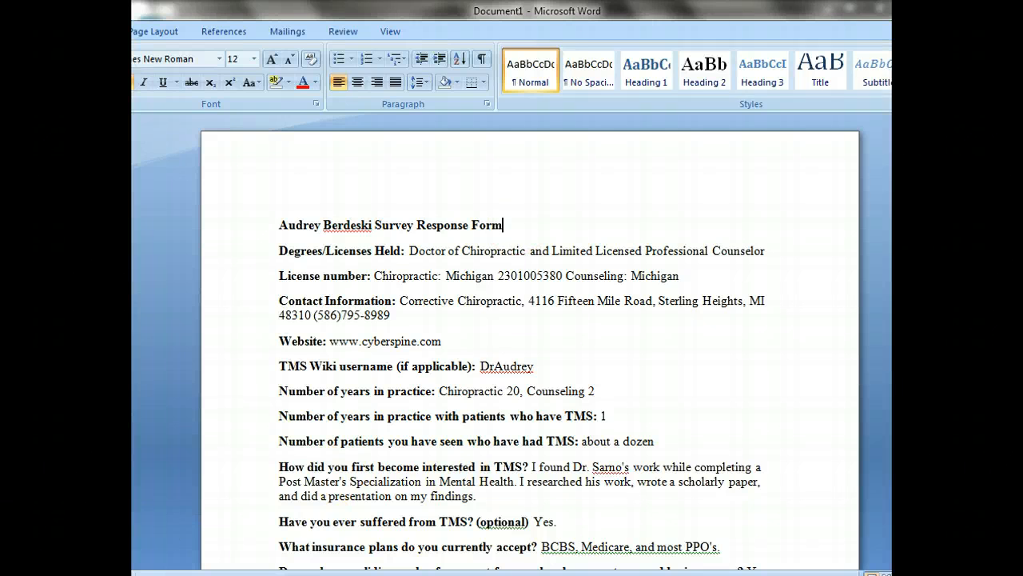
{"action": "key", "text": "alt+Tab"}
{"action": "left_click", "coordinate": [754, 94]}
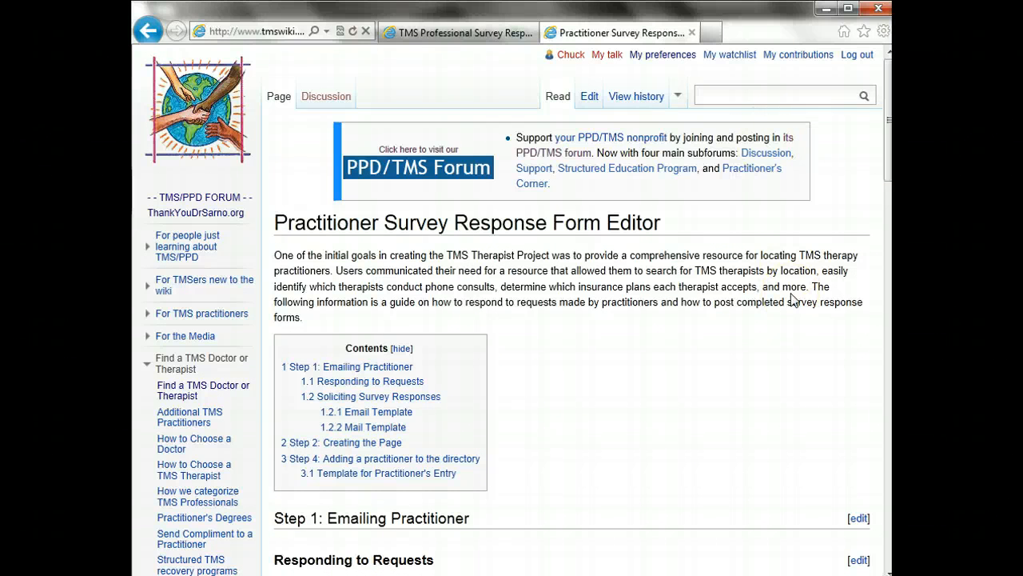
{"action": "type", "text": "Surve"}
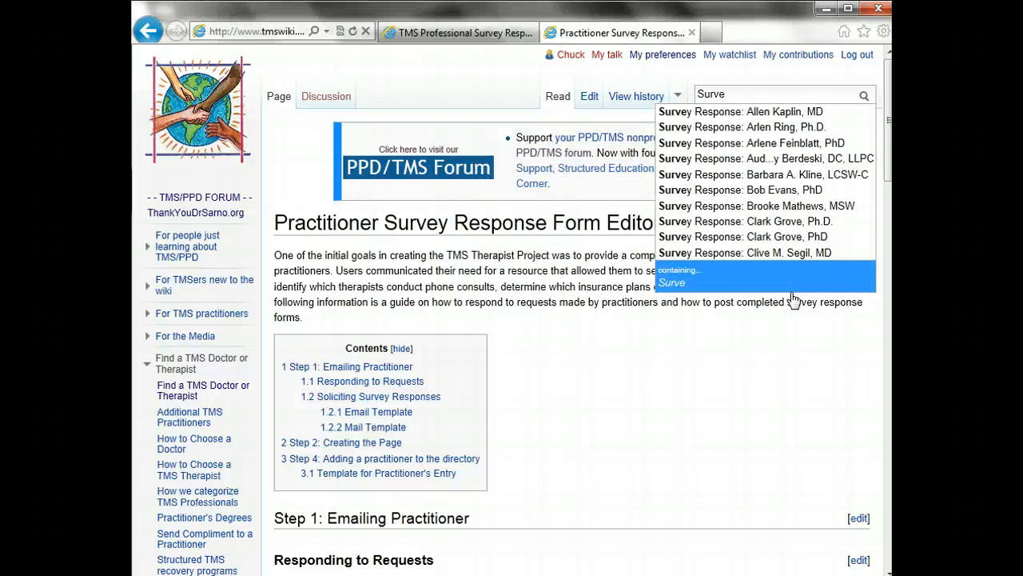
{"action": "type", "text": "y Re"}
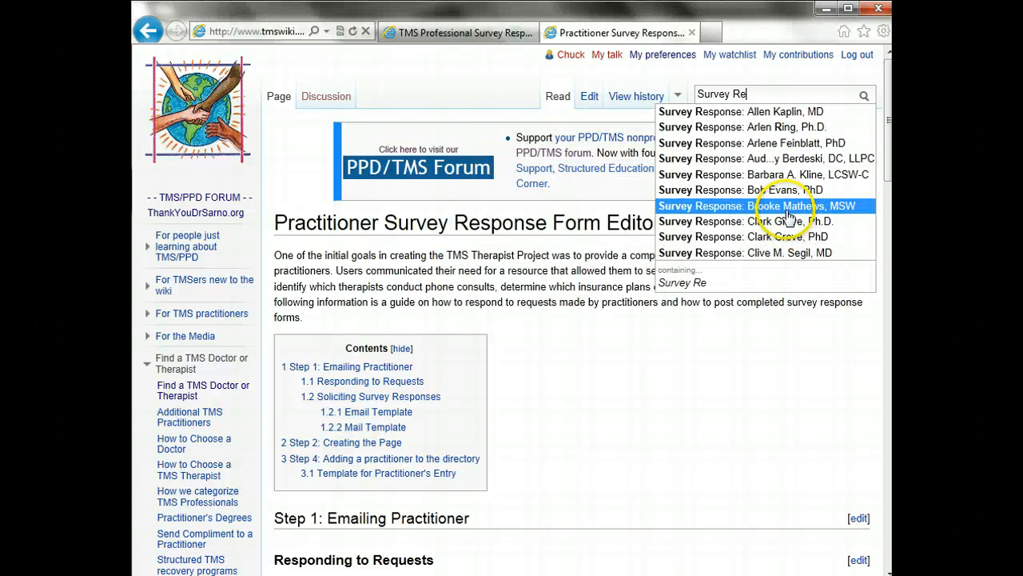
{"action": "type", "text": "sponse?"}
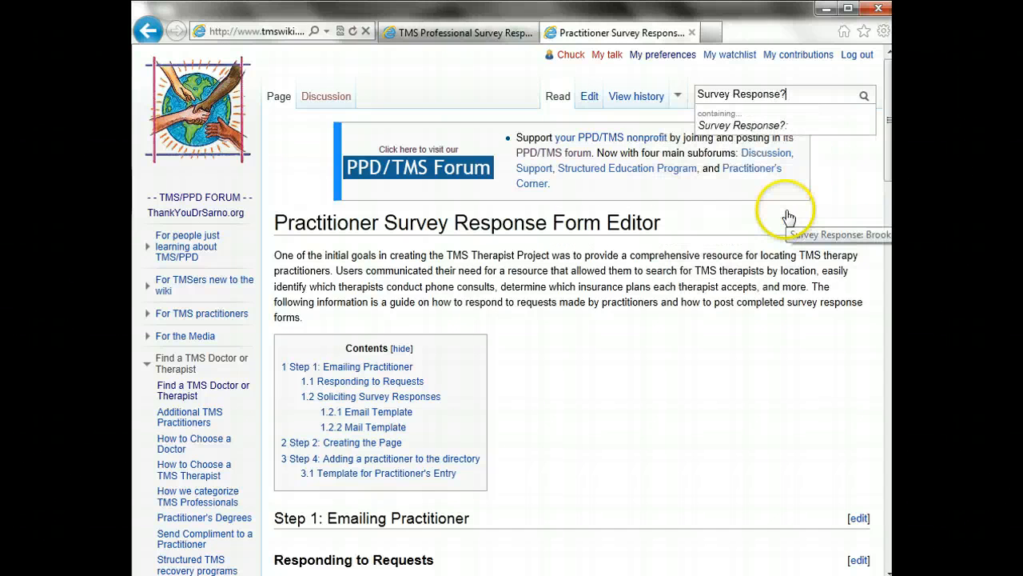
{"action": "key", "text": "BackSpace"}
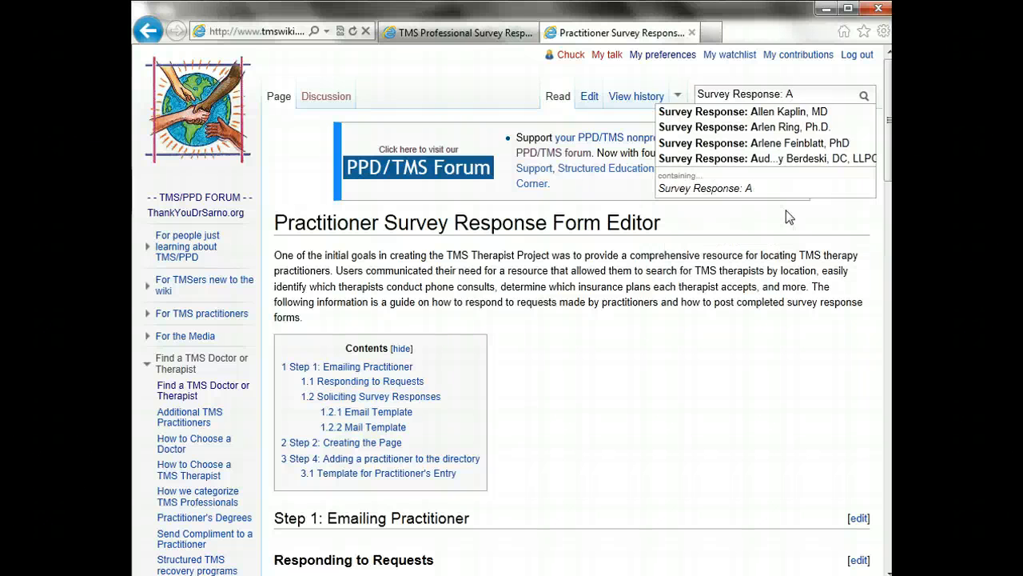
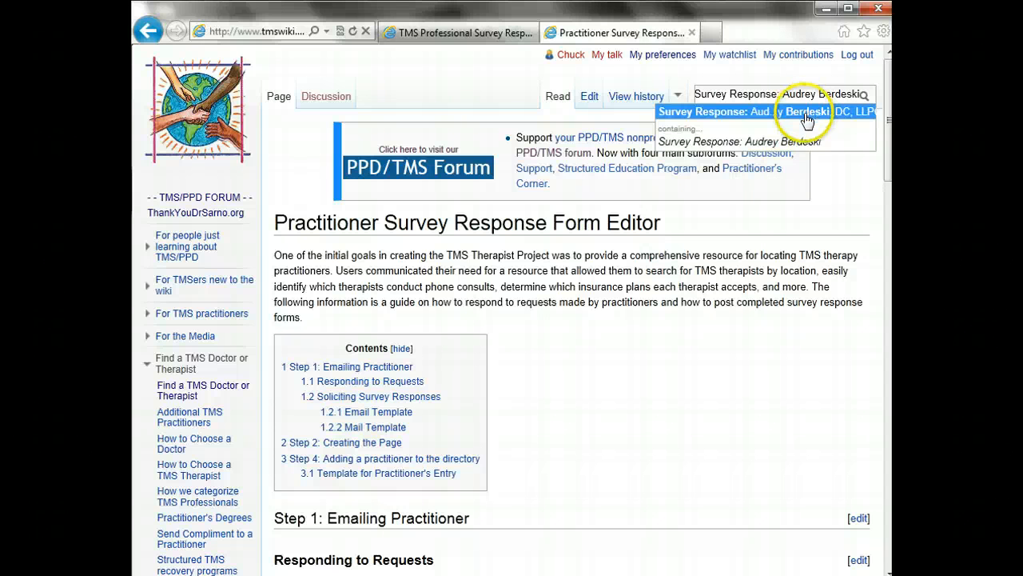
{"action": "type", "text": "2"}
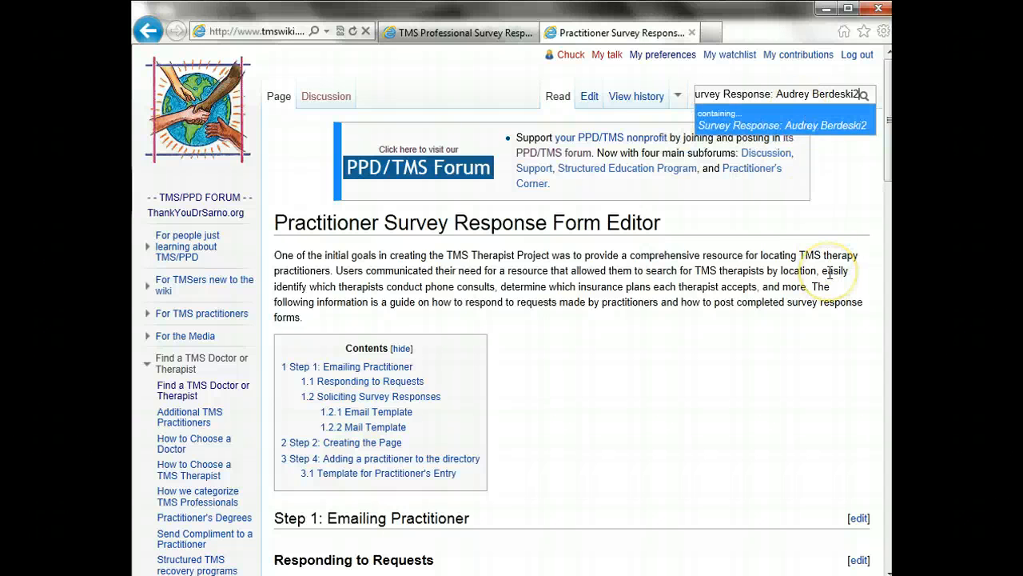
{"action": "type", "text": ", "}
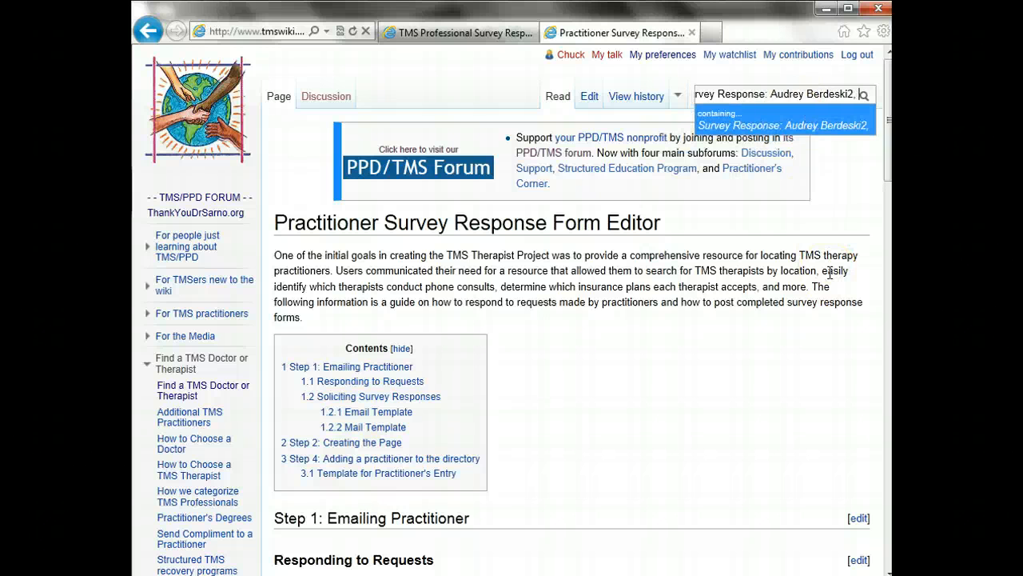
{"action": "type", "text": "DC"}
{"action": "key", "text": "Return"}
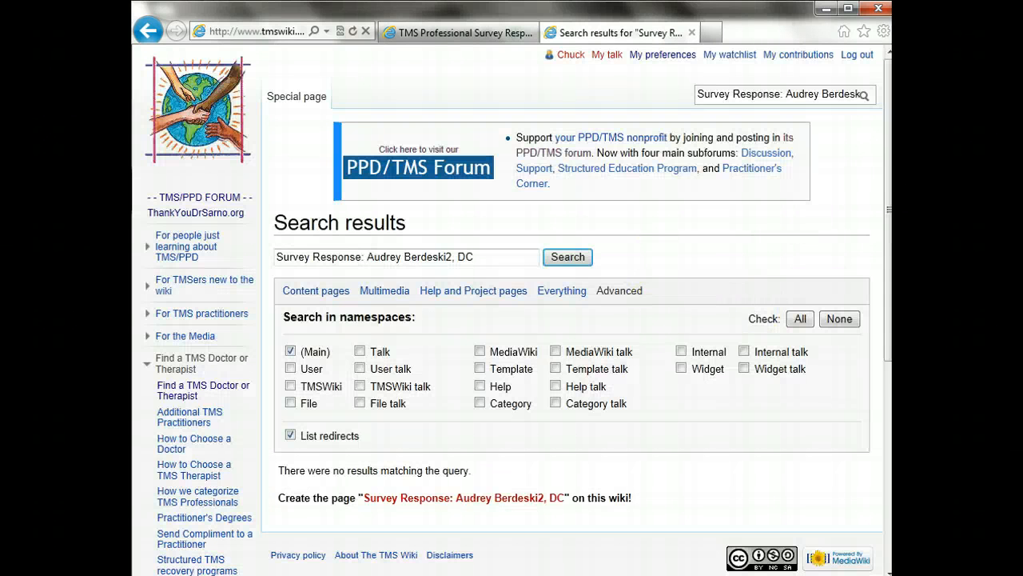
Create the missing Survey Response page and place the caret in its empty edit box
{"action": "scroll", "coordinate": [828, 221], "scroll_direction": "down", "scroll_amount": 3}
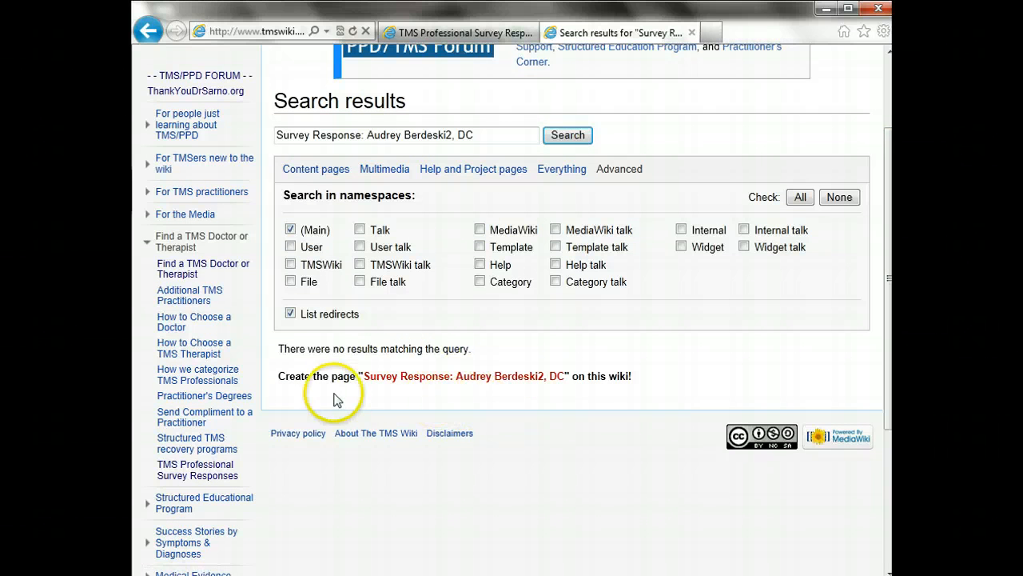
{"action": "left_click", "coordinate": [426, 376]}
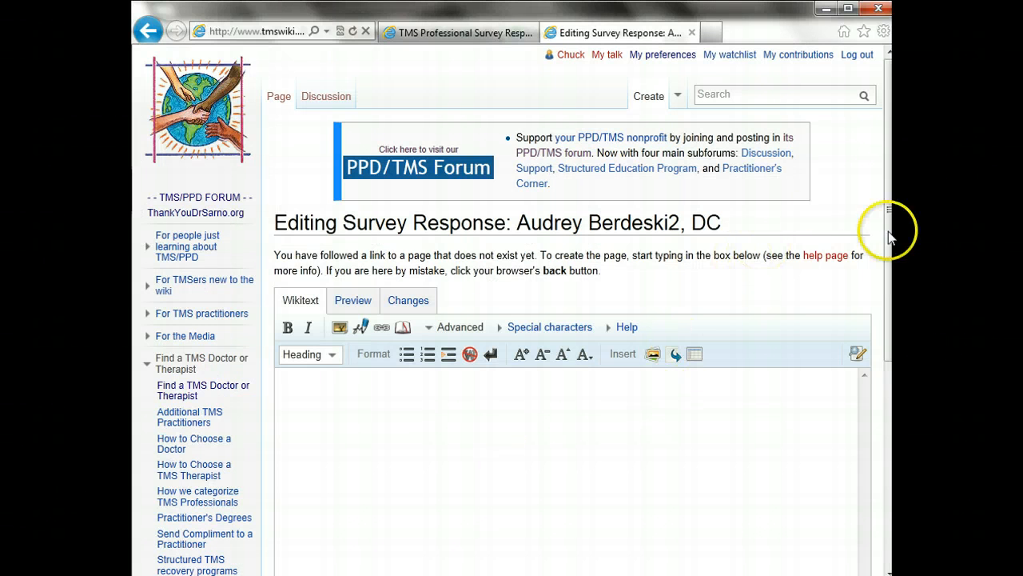
{"action": "left_click_drag", "start_coordinate": [891, 228], "coordinate": [887, 270]}
{"action": "left_click", "coordinate": [742, 318]}
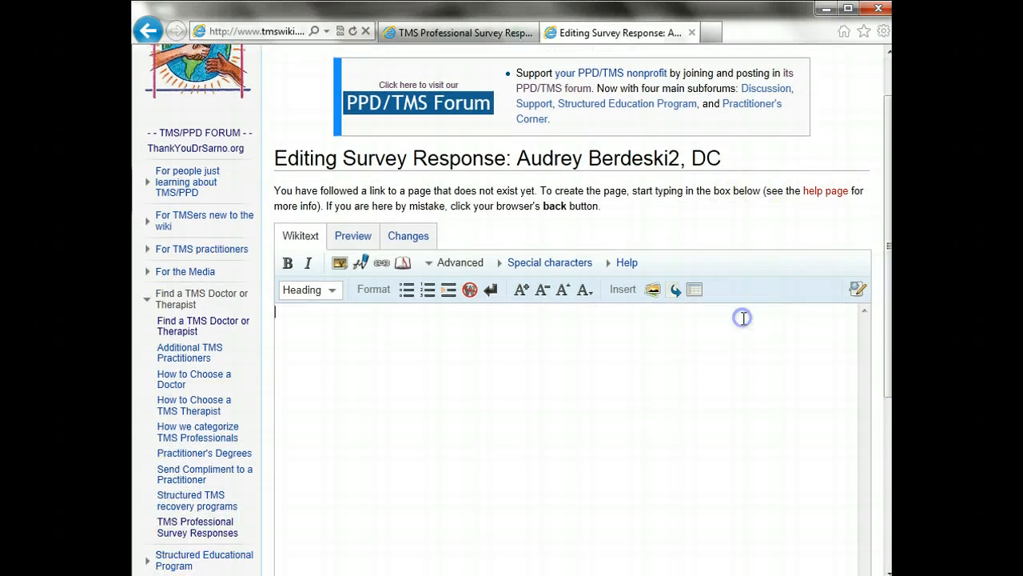
Select all of the survey form text in Word, copy it, and return to the wiki editor
{"action": "key", "text": "alt+Tab"}
{"action": "left_click", "coordinate": [468, 336]}
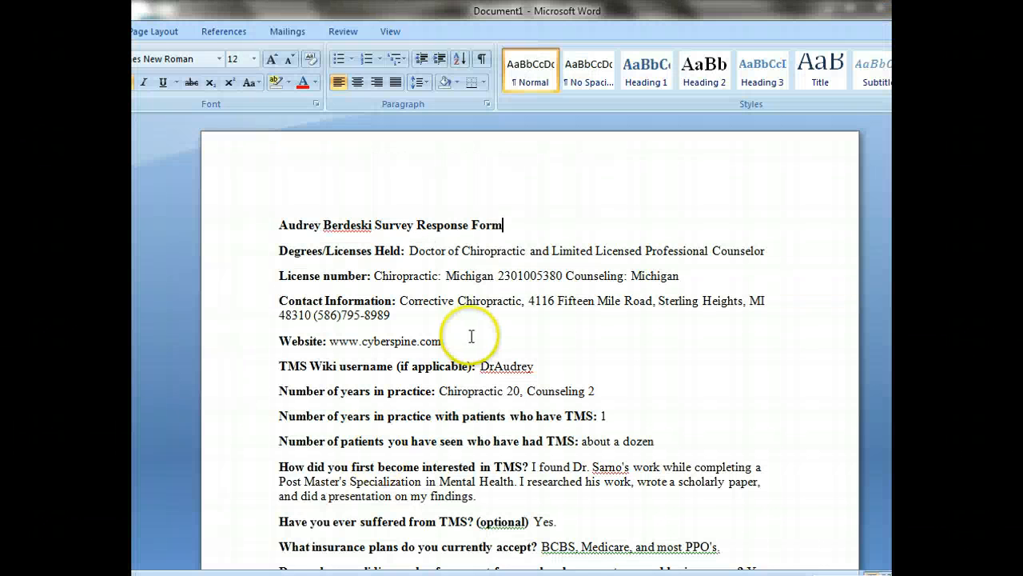
{"action": "right_click", "coordinate": [471, 337]}
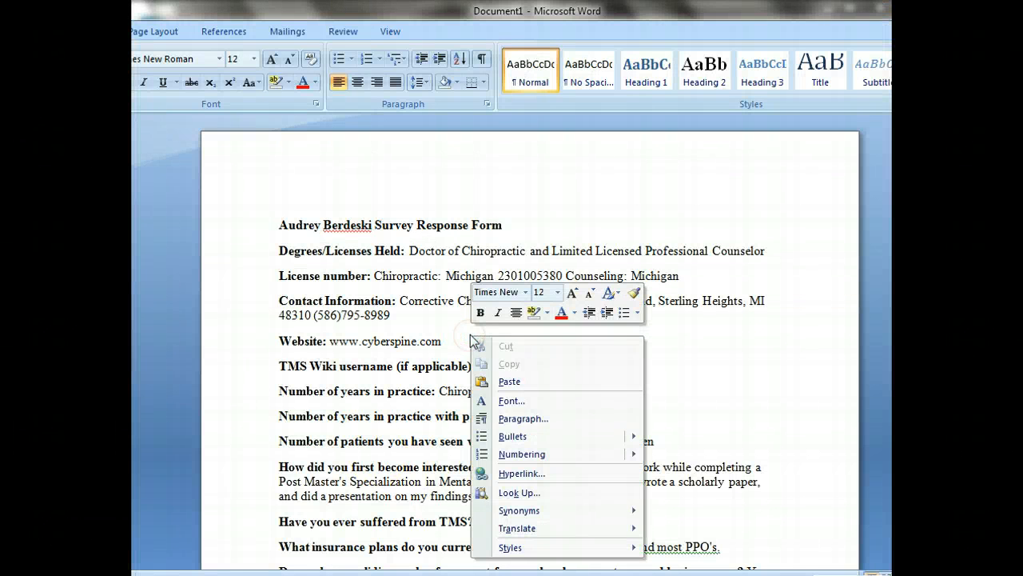
{"action": "key", "text": "Escape"}
{"action": "key", "text": "ctrl+a"}
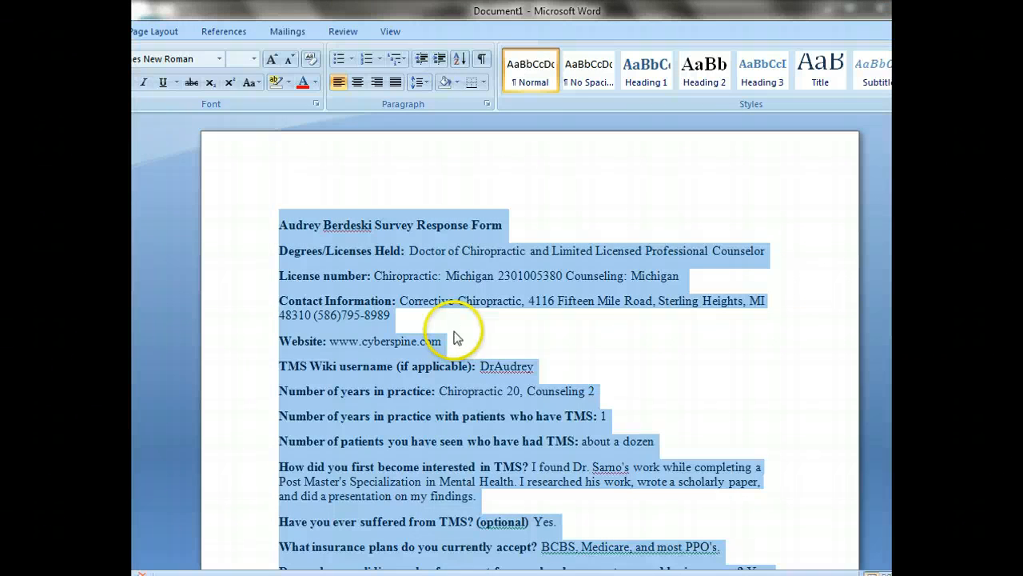
{"action": "right_click", "coordinate": [442, 295]}
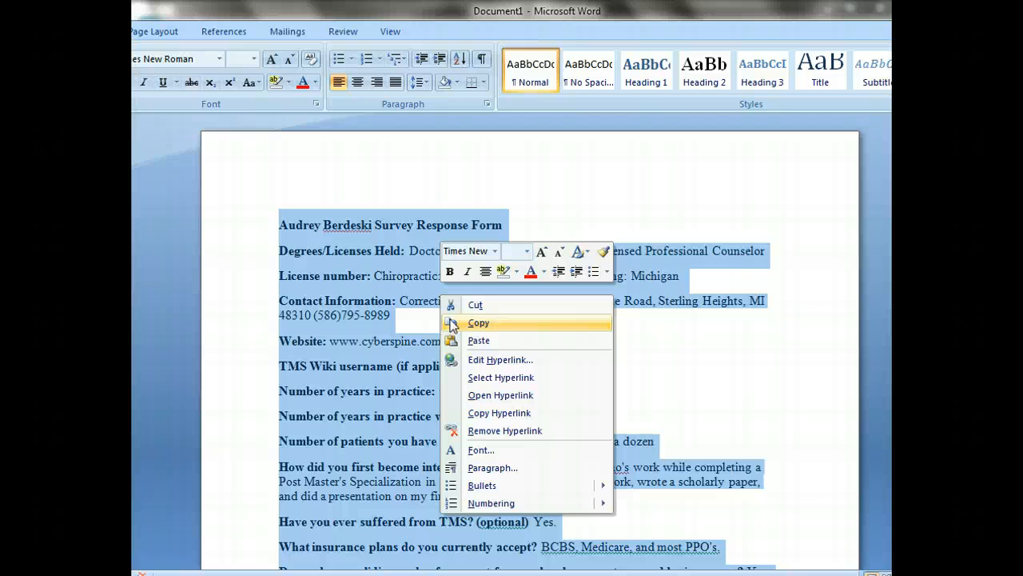
{"action": "left_click", "coordinate": [452, 322]}
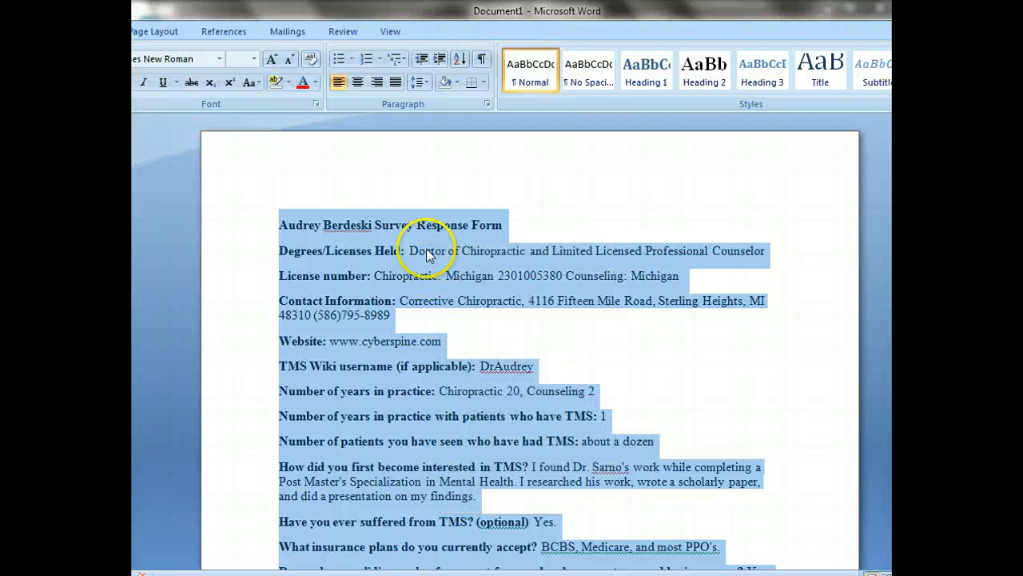
{"action": "left_click", "coordinate": [1005, 8]}
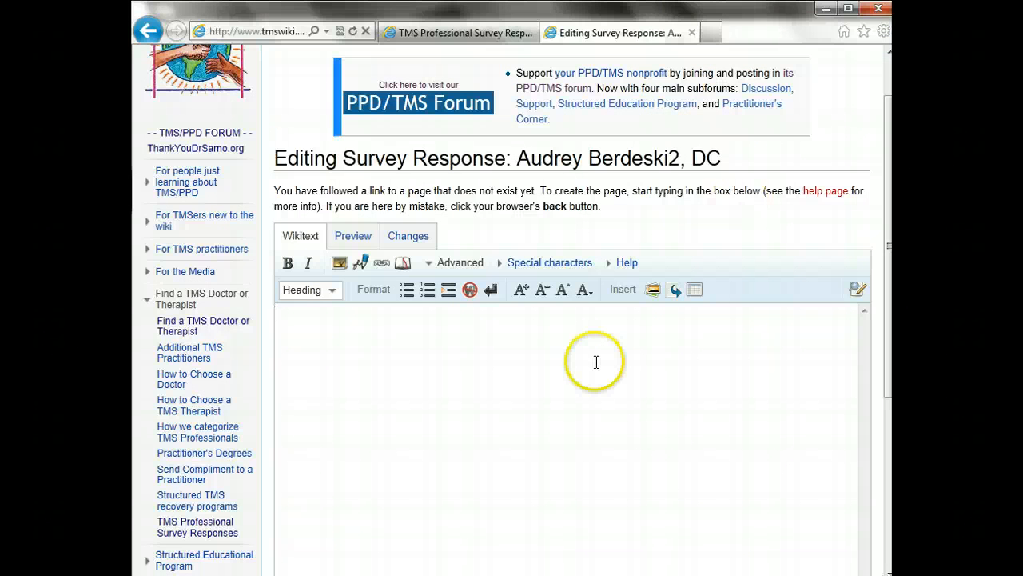
Paste the survey form into the new page and delete its title line
{"action": "right_click", "coordinate": [595, 362]}
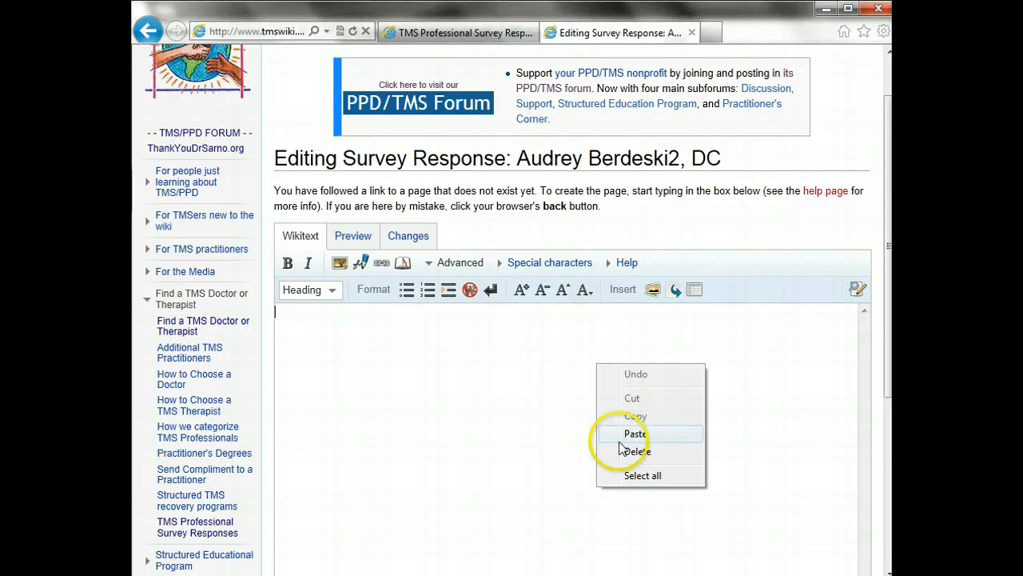
{"action": "left_click", "coordinate": [624, 437]}
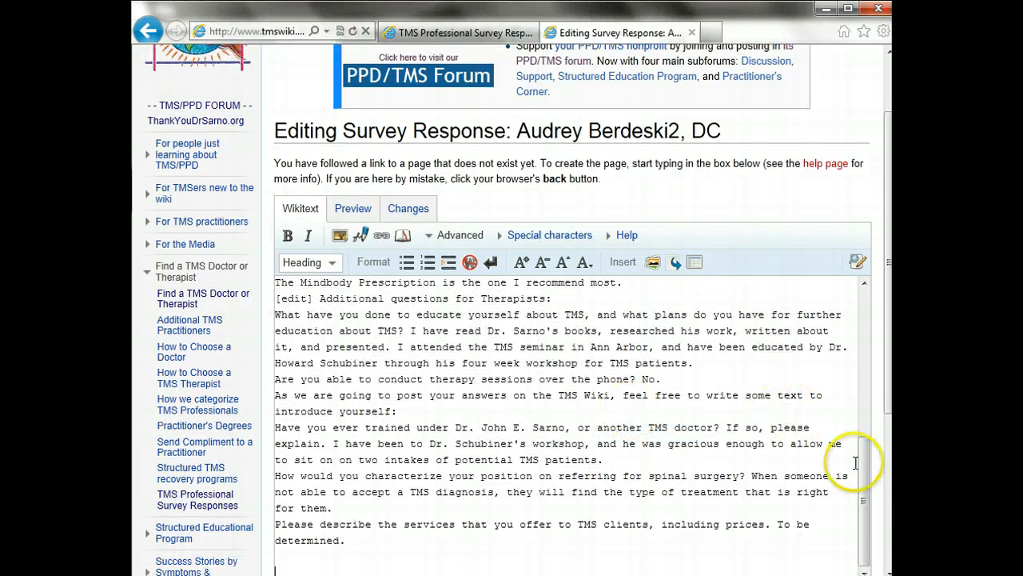
{"action": "left_click_drag", "start_coordinate": [862, 472], "coordinate": [842, 300]}
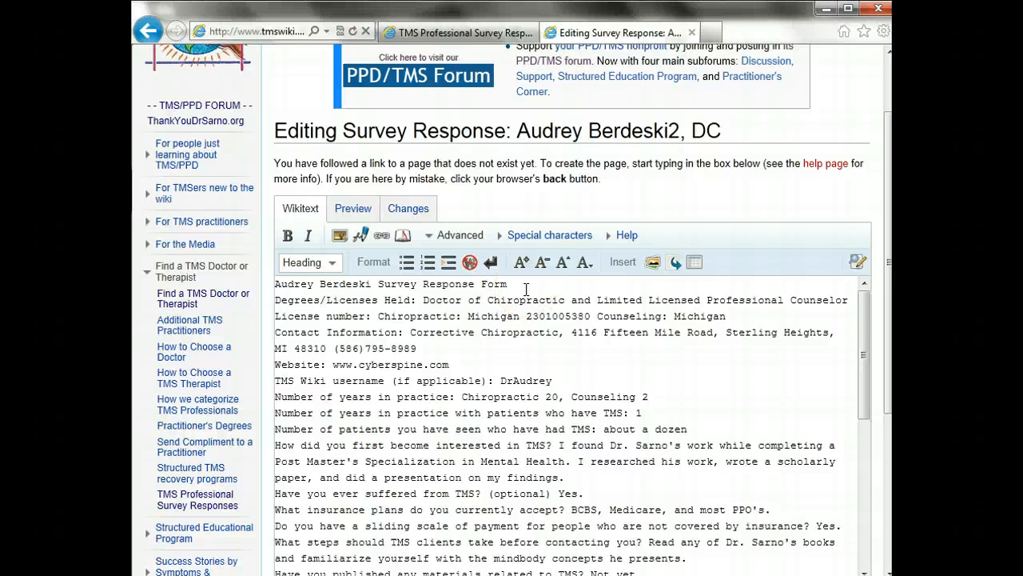
{"action": "left_click_drag", "start_coordinate": [526, 289], "coordinate": [470, 278]}
{"action": "key", "text": "Delete"}
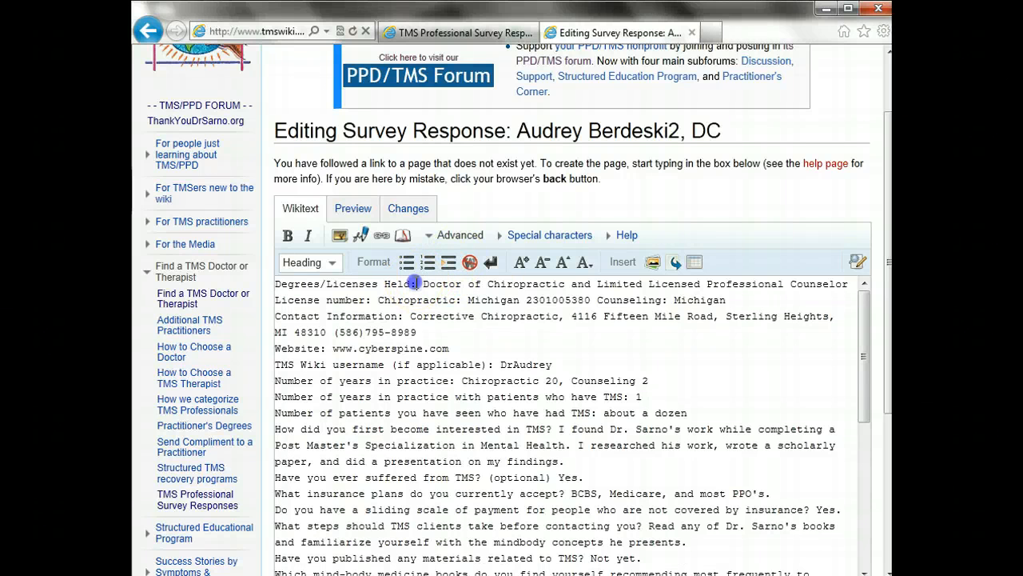
Bold the Degrees/Licenses Held, License number and Contact Information labels
{"action": "left_click_drag", "start_coordinate": [416, 284], "coordinate": [294, 286]}
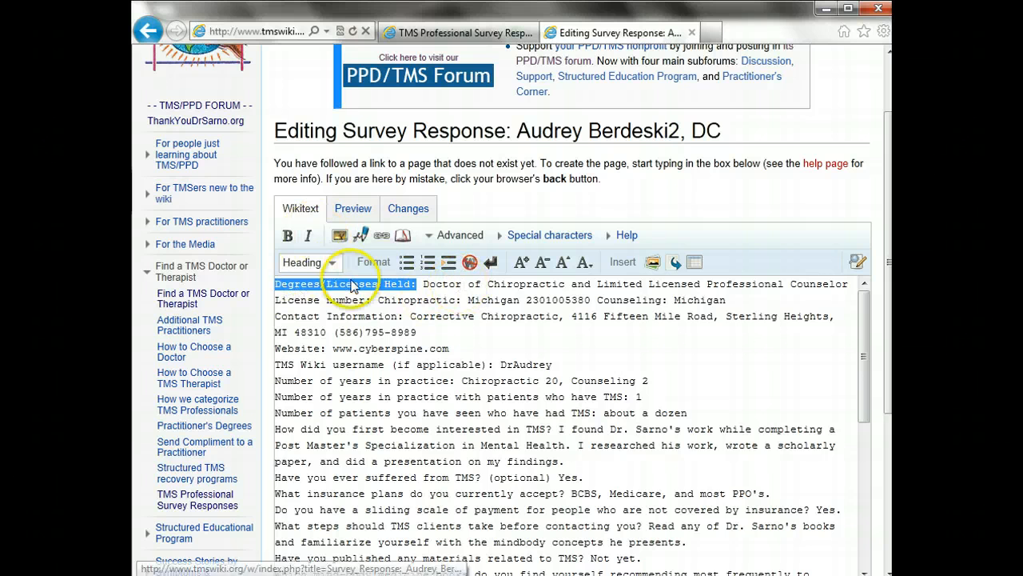
{"action": "left_click", "coordinate": [287, 235]}
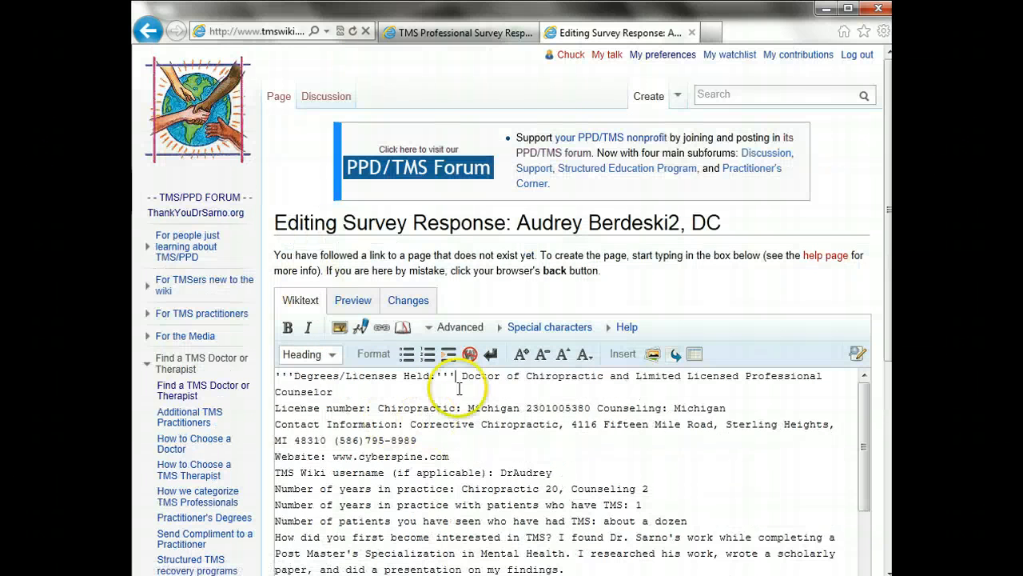
{"action": "left_click", "coordinate": [491, 392]}
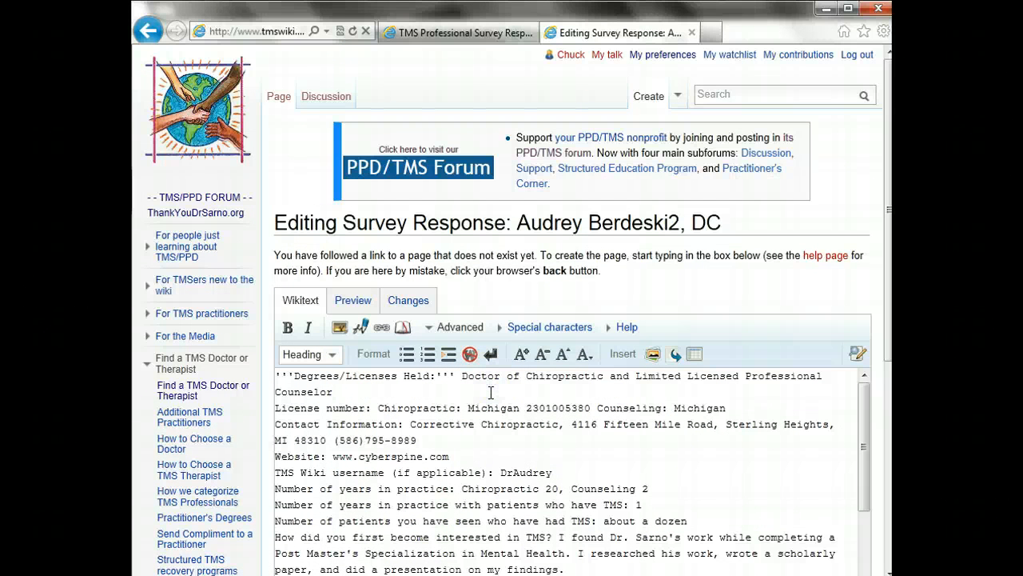
{"action": "left_click_drag", "start_coordinate": [371, 408], "coordinate": [280, 409]}
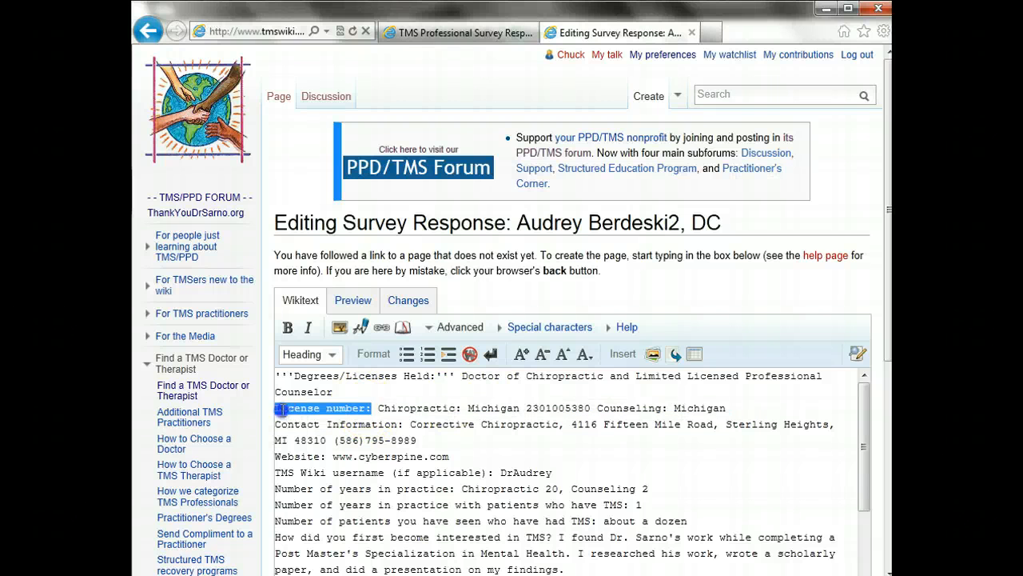
{"action": "left_click", "coordinate": [288, 327]}
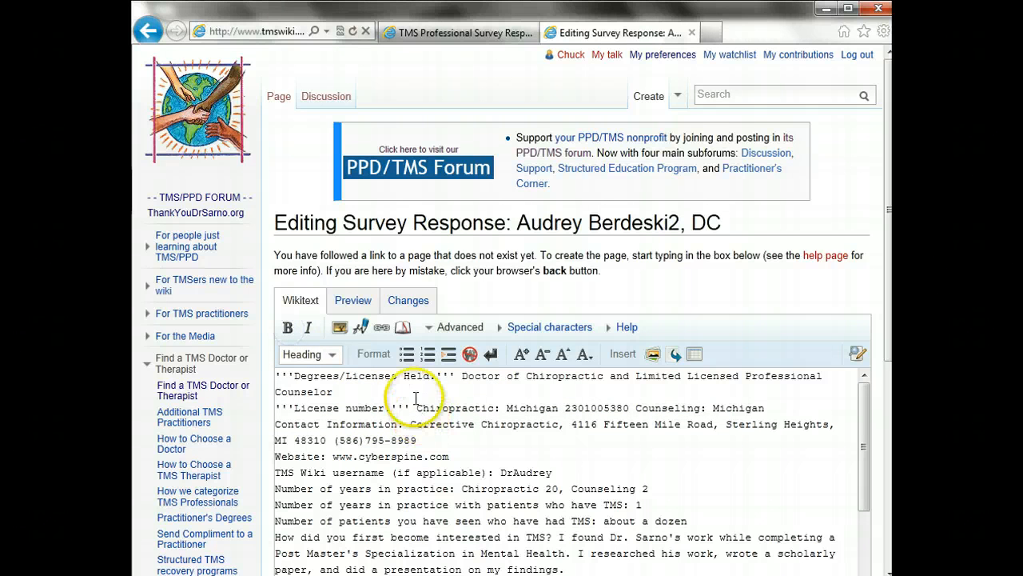
{"action": "left_click", "coordinate": [415, 398]}
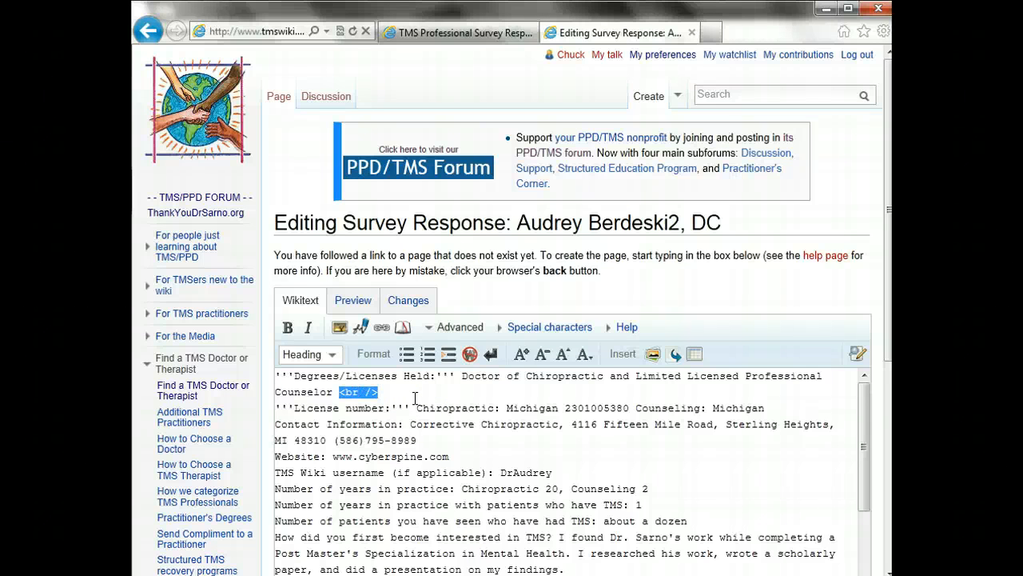
{"action": "key", "text": "Down"}
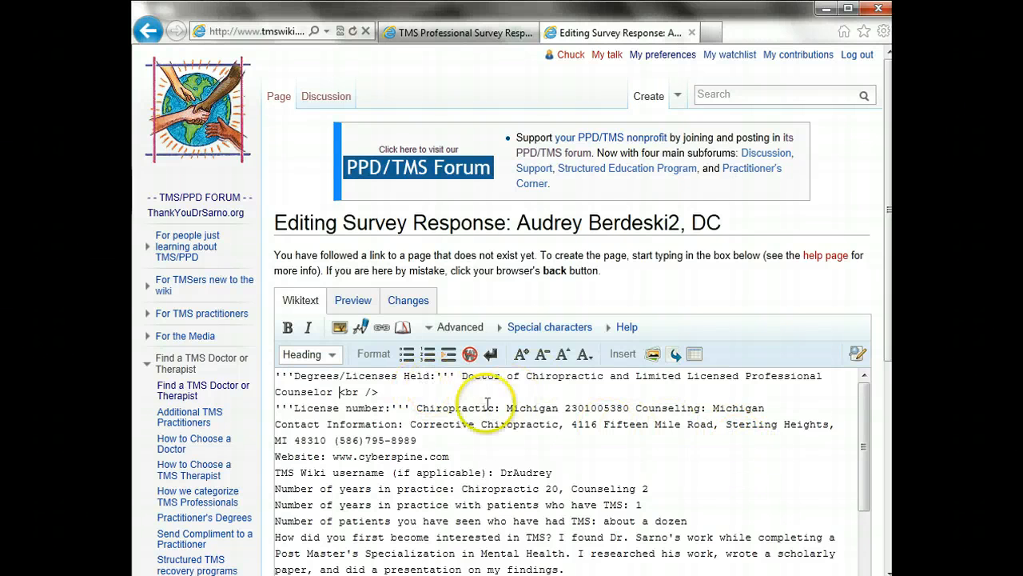
{"action": "left_click", "coordinate": [418, 407]}
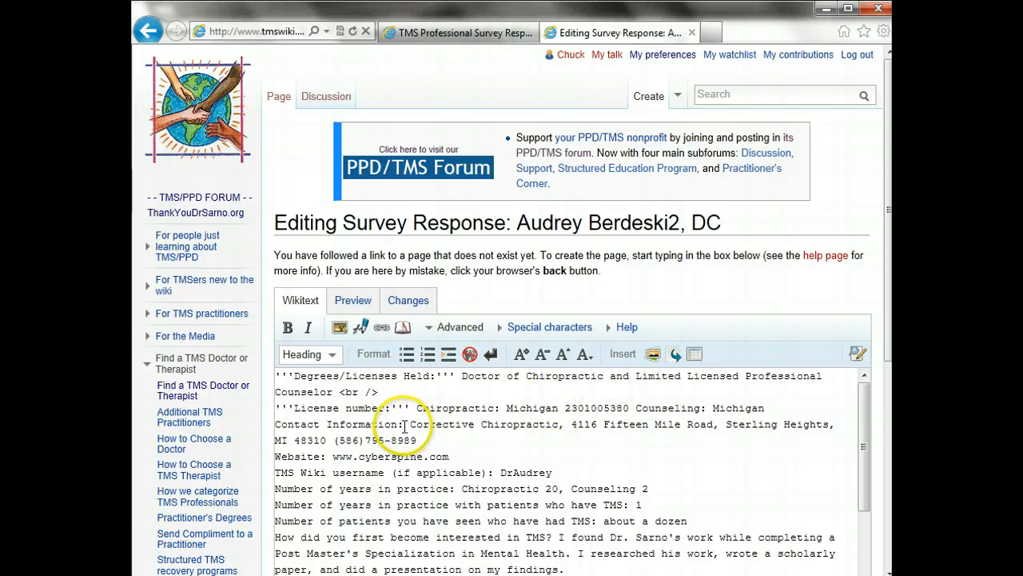
{"action": "left_click_drag", "start_coordinate": [404, 424], "coordinate": [285, 424]}
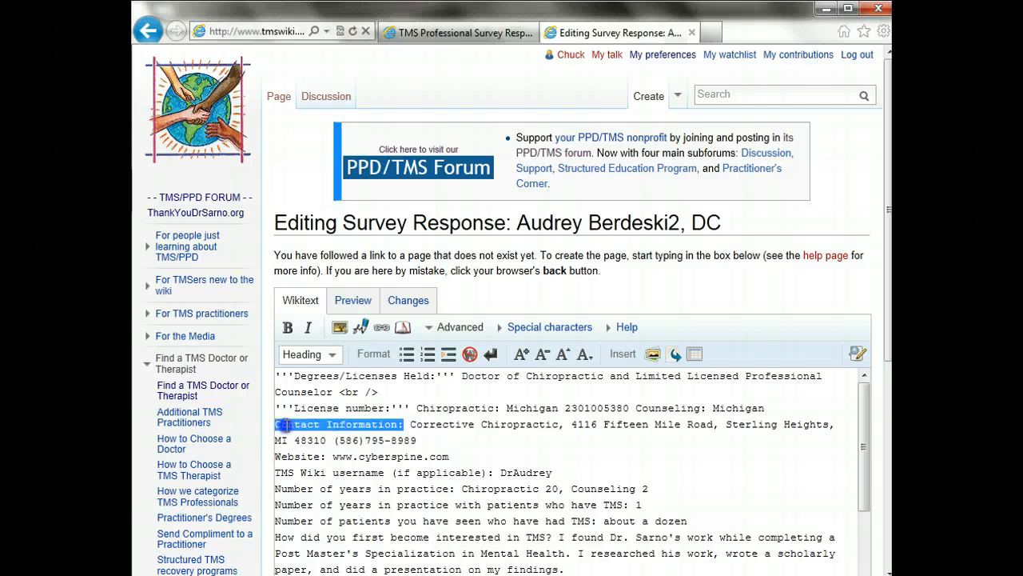
{"action": "left_click", "coordinate": [287, 327]}
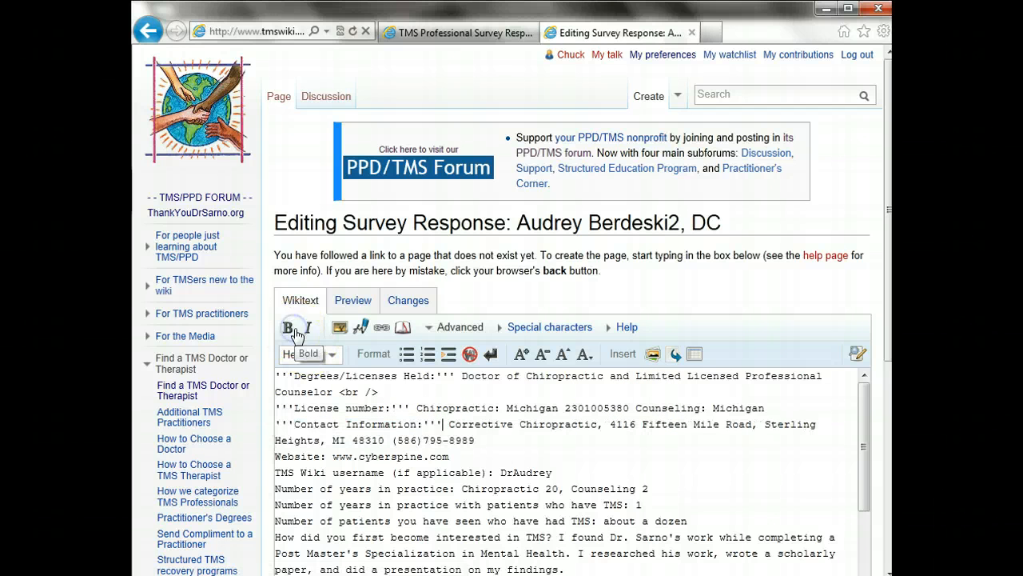
{"action": "left_click", "coordinate": [782, 409]}
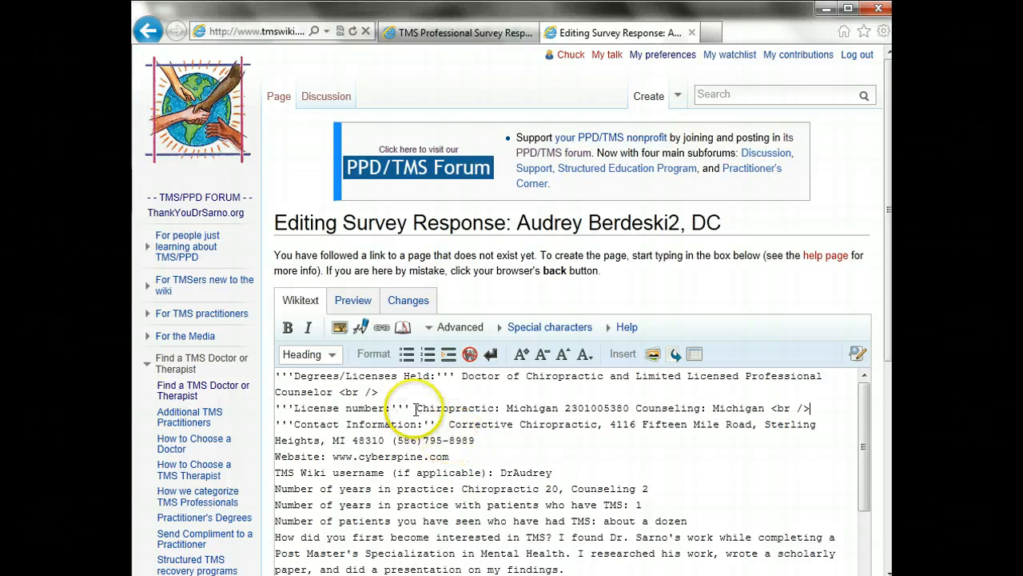
Put the company name, street address and city on their own lines
{"action": "left_click", "coordinate": [448, 423]}
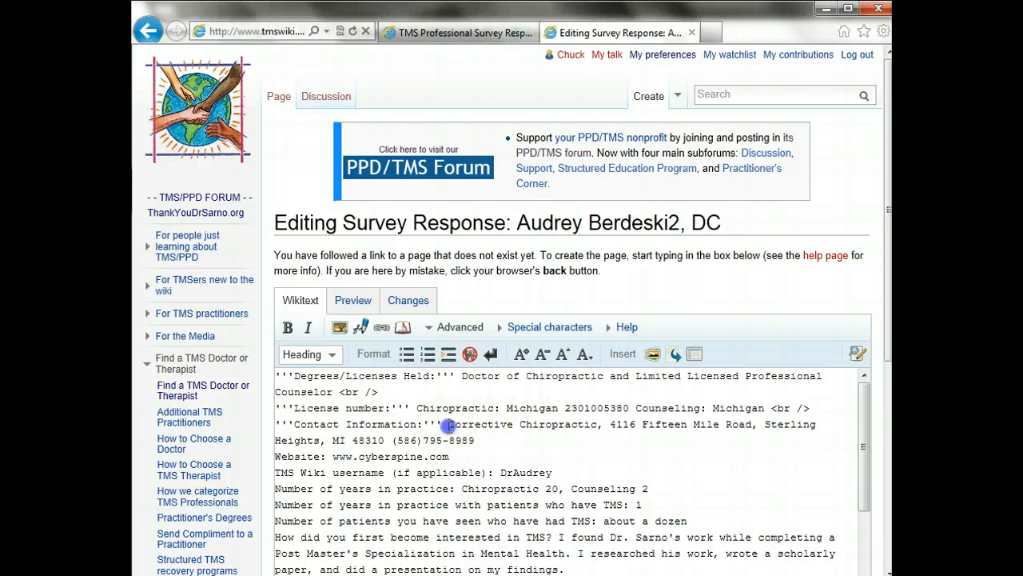
{"action": "key", "text": "Return"}
{"action": "left_click", "coordinate": [439, 441]}
{"action": "key", "text": "Return"}
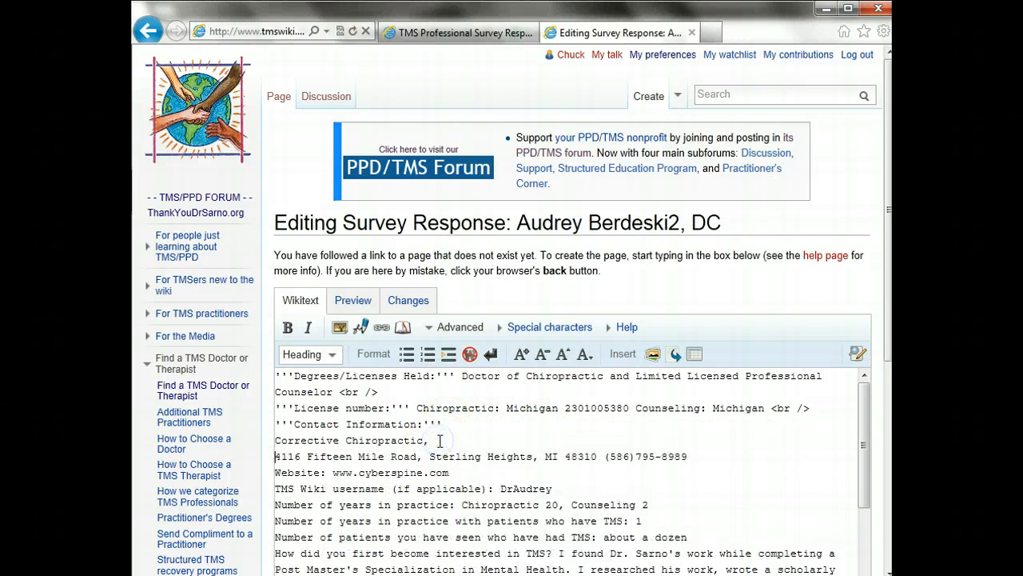
{"action": "left_click", "coordinate": [425, 457]}
{"action": "key", "text": "Return"}
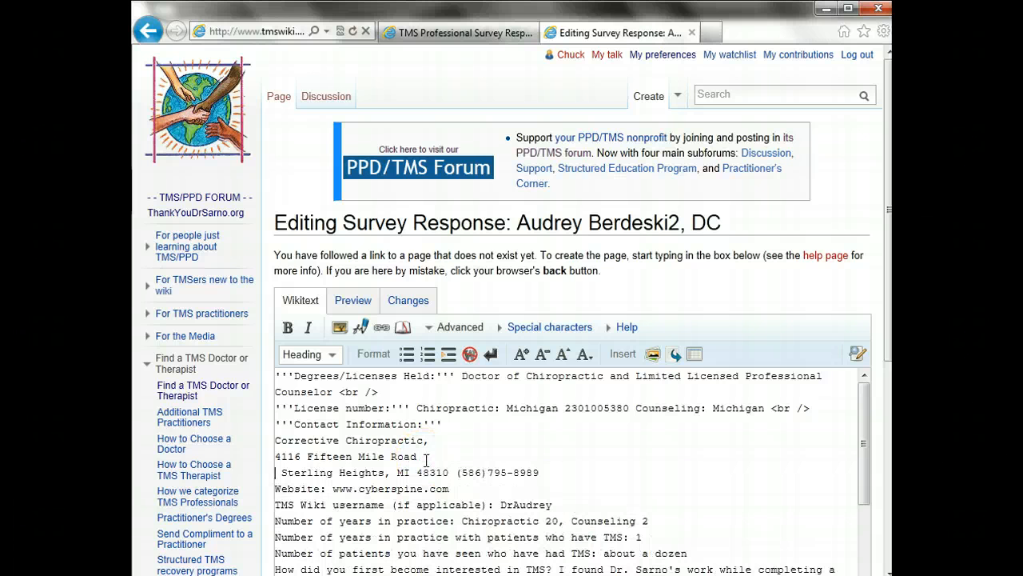
{"action": "key", "text": "Delete"}
{"action": "left_click", "coordinate": [441, 440]}
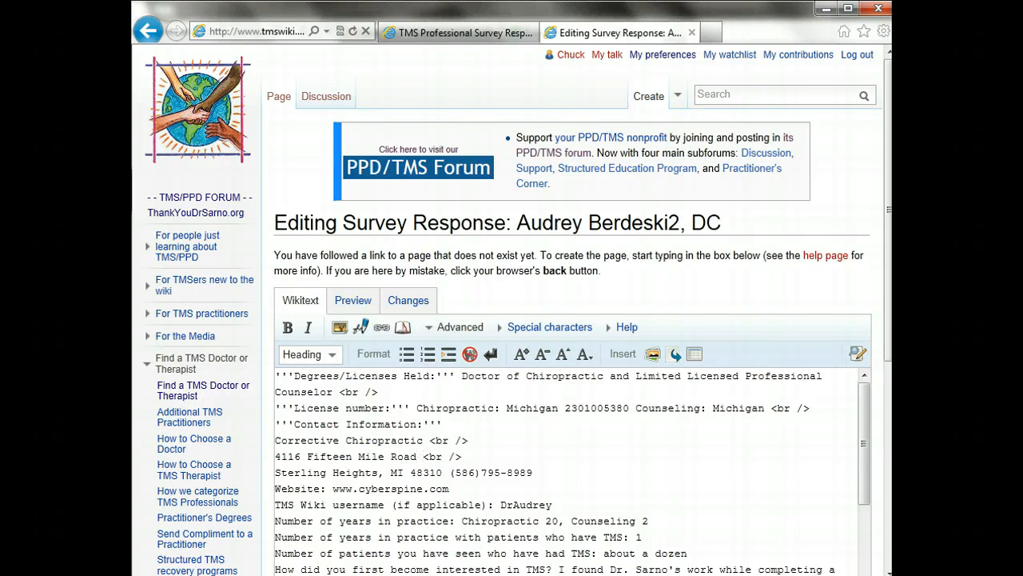
Keep the ZIP on the city line after a comma, split off the phone, and add <br /> tags
{"action": "left_click", "coordinate": [408, 472]}
{"action": "key", "text": "Return"}
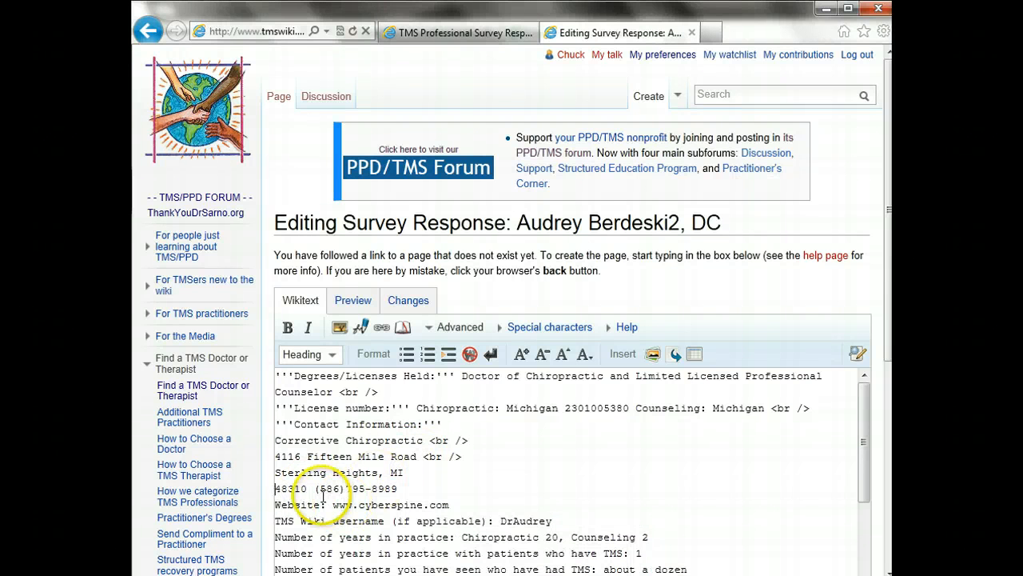
{"action": "left_click_drag", "start_coordinate": [310, 488], "coordinate": [418, 473]}
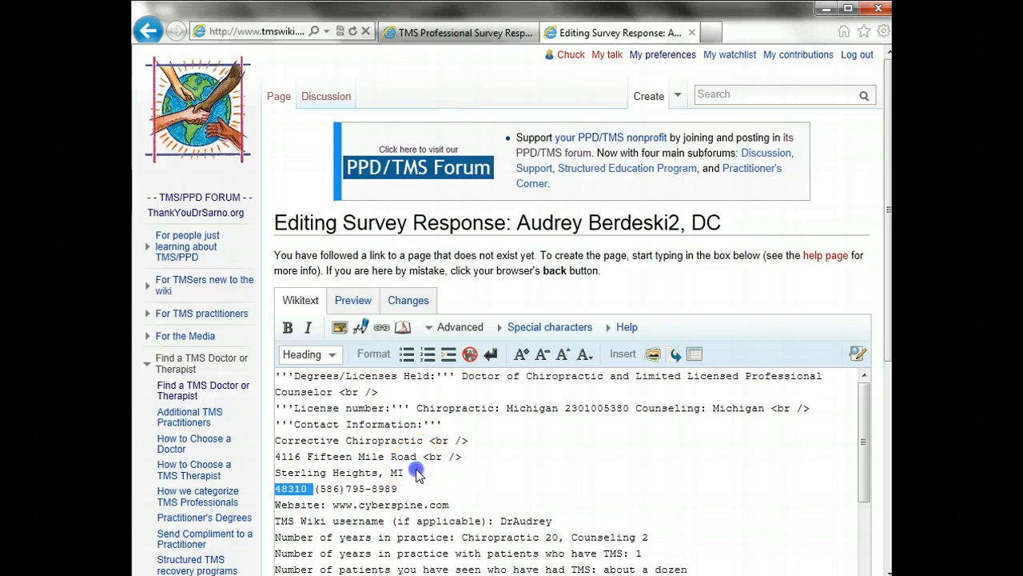
{"action": "left_click", "coordinate": [417, 473]}
{"action": "key", "text": "Delete"}
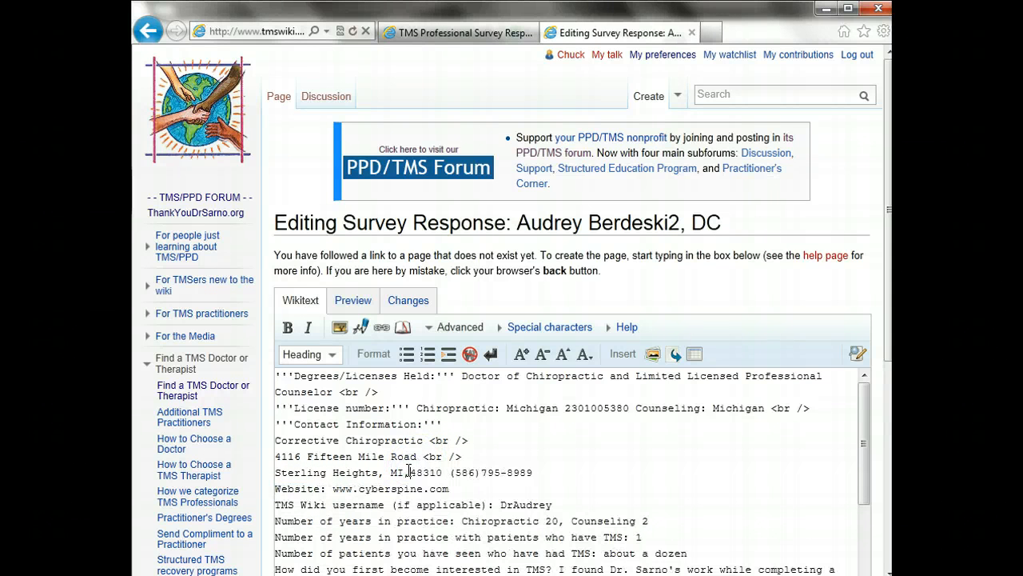
{"action": "key", "text": "Return"}
{"action": "key", "text": "BackSpace"}
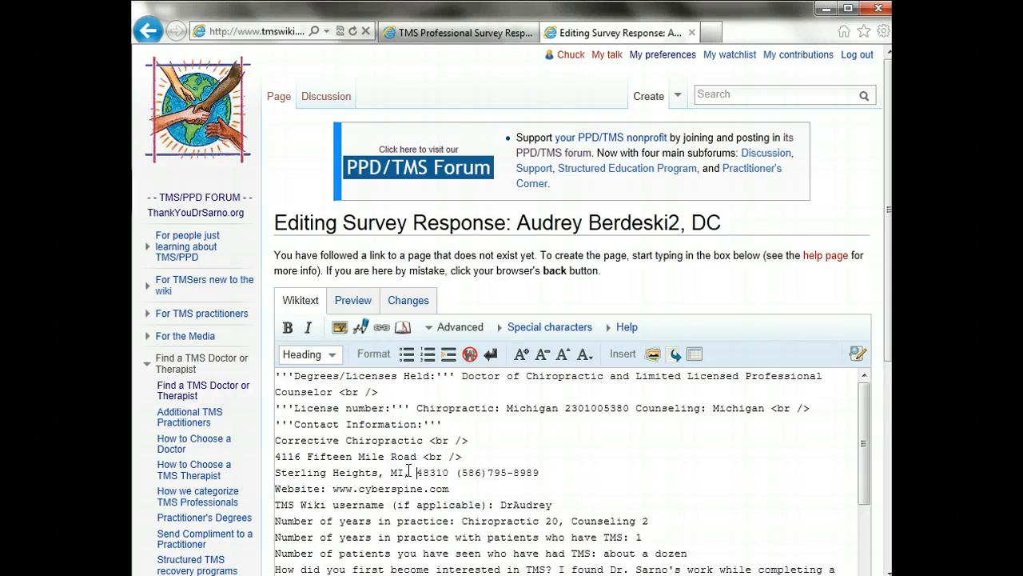
{"action": "left_click", "coordinate": [409, 472]}
{"action": "type", "text": ","}
{"action": "left_click", "coordinate": [462, 472]}
{"action": "key", "text": "Return"}
{"action": "left_click", "coordinate": [462, 471]}
{"action": "type", "text": "<br />"}
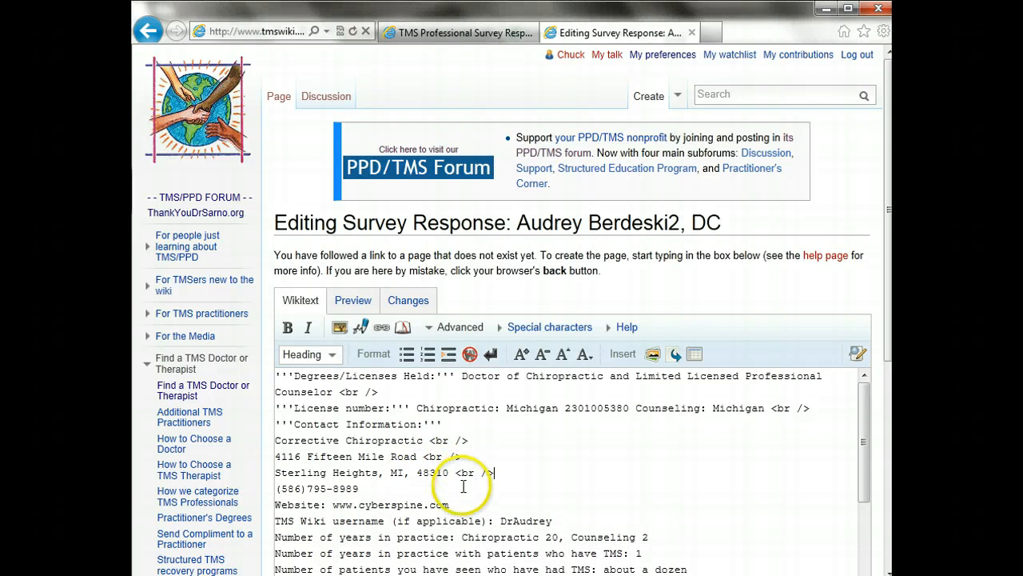
{"action": "left_click", "coordinate": [462, 488]}
{"action": "type", "text": "<br />"}
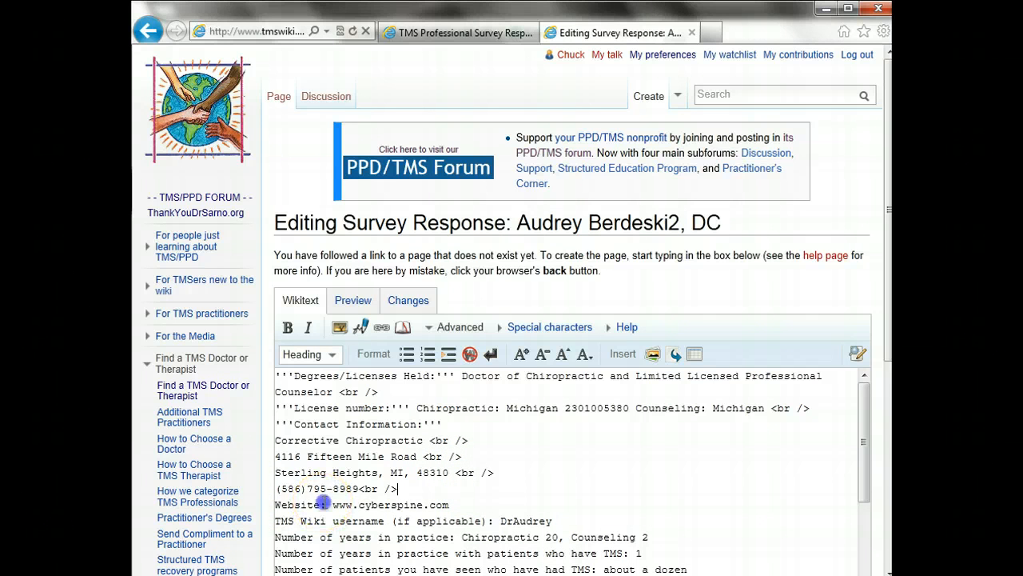
Bold the Website and TMS Wiki username labels, add a <br /> after the username, and preview
{"action": "left_click_drag", "start_coordinate": [327, 505], "coordinate": [289, 510]}
{"action": "left_click", "coordinate": [287, 327]}
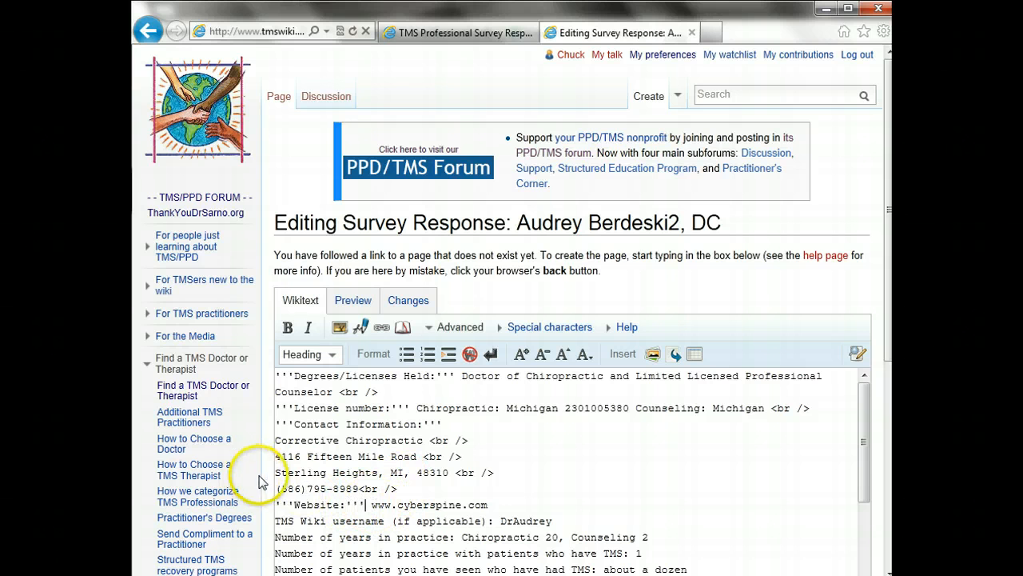
{"action": "left_click", "coordinate": [507, 506]}
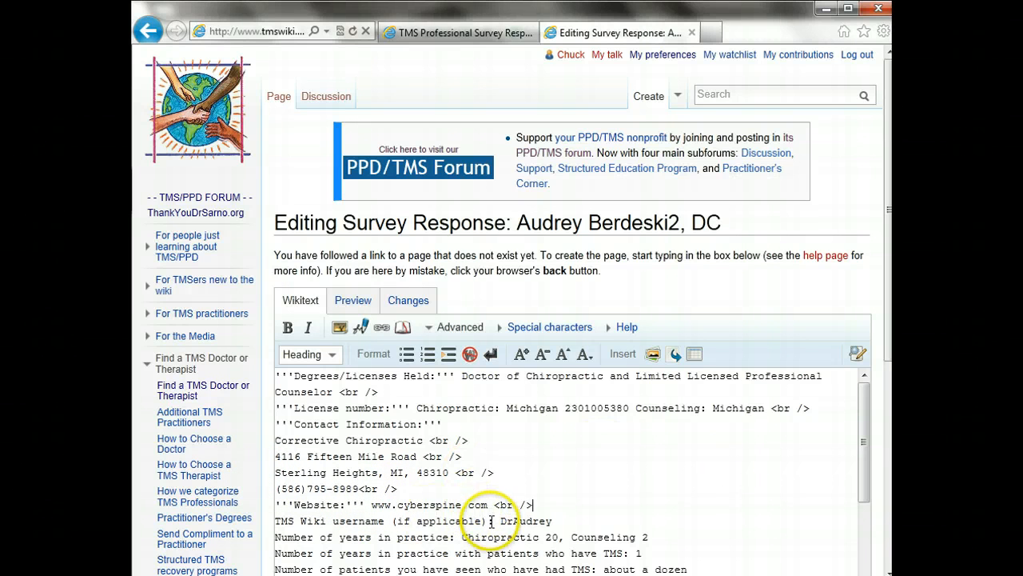
{"action": "left_click_drag", "start_coordinate": [492, 520], "coordinate": [275, 521]}
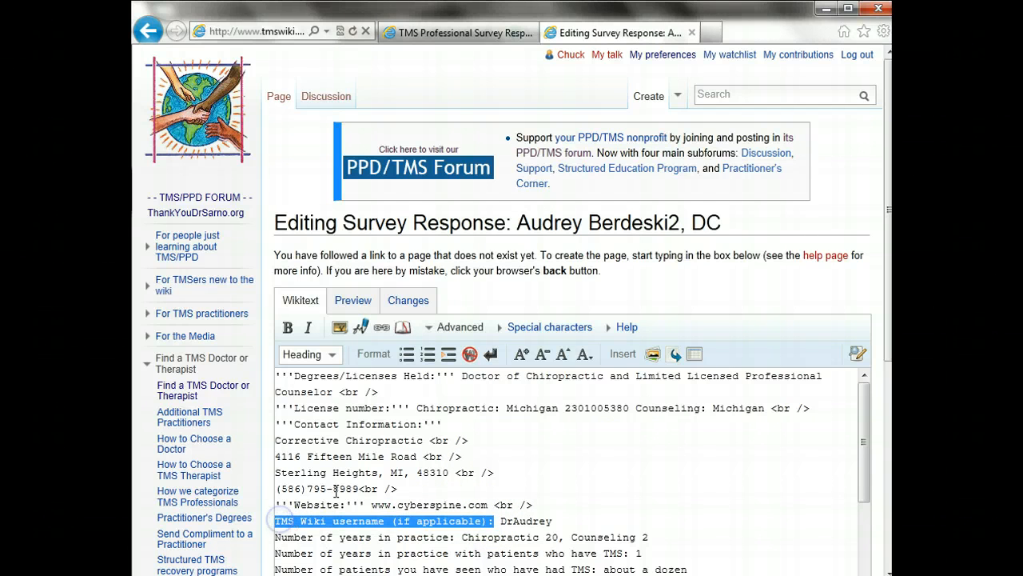
{"action": "left_click", "coordinate": [287, 329]}
{"action": "left_click", "coordinate": [624, 525]}
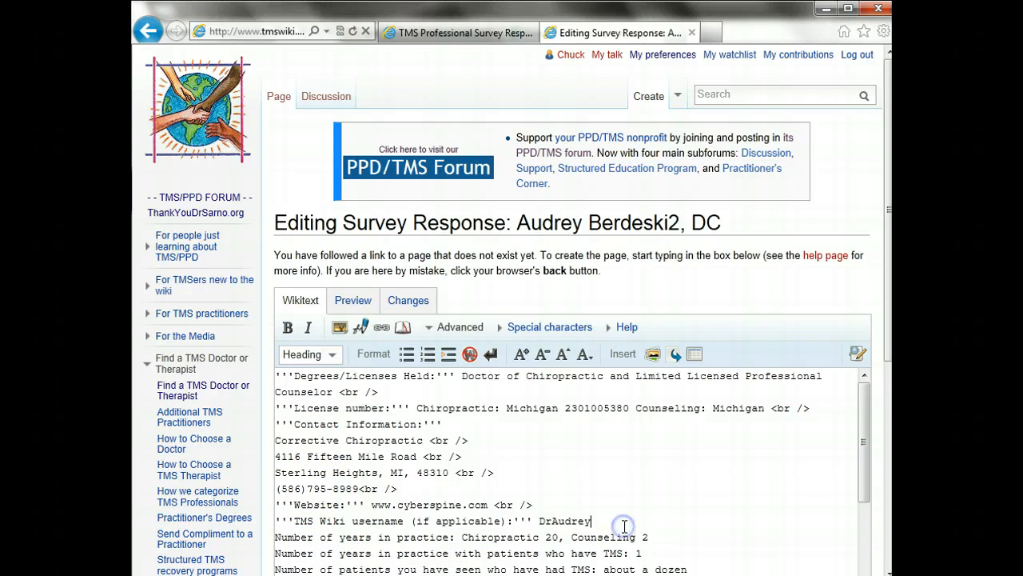
{"action": "type", "text": "<br />"}
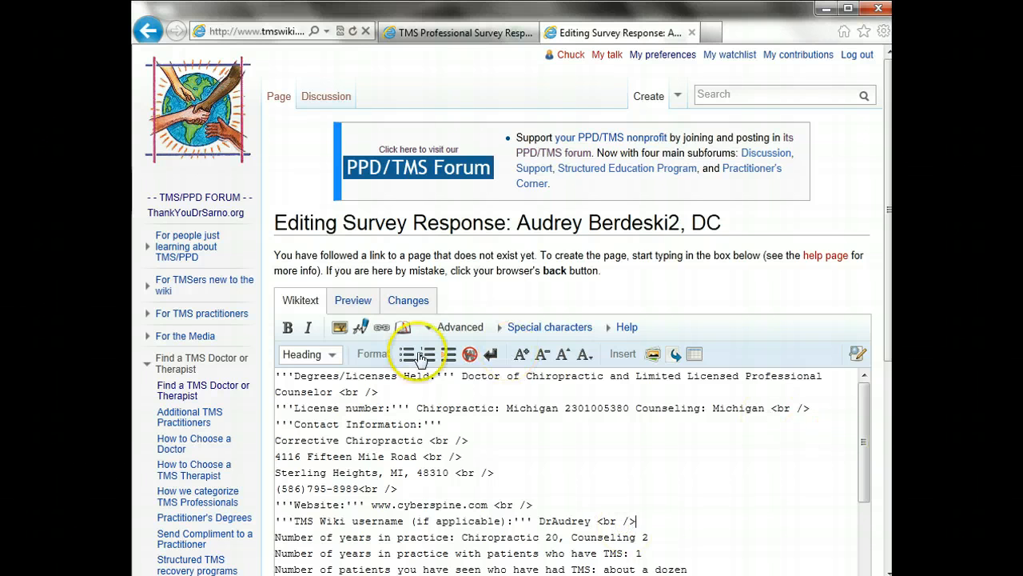
{"action": "left_click", "coordinate": [353, 306]}
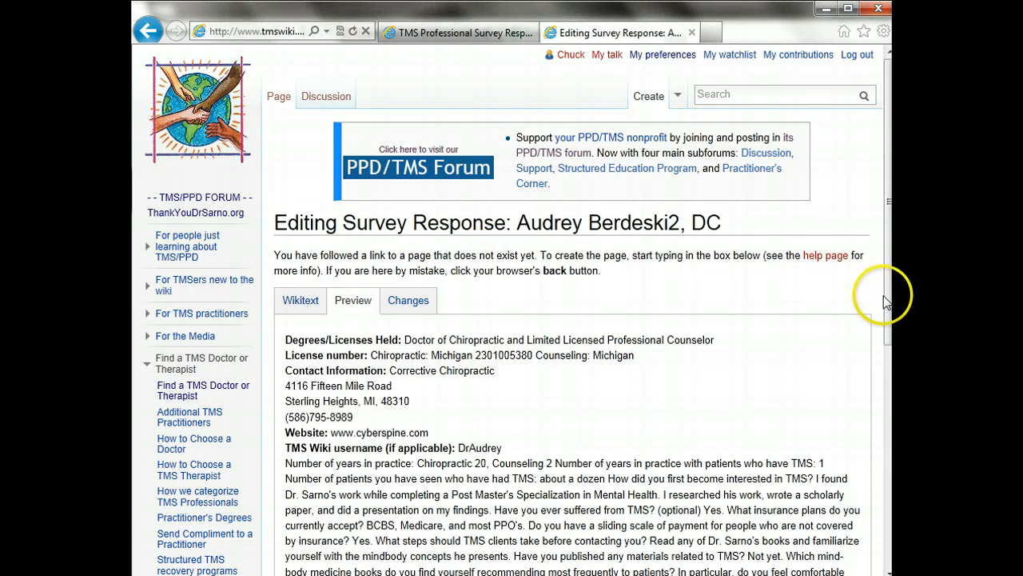
Check the preview and save the page with the edit summary 'created page'
{"action": "left_click_drag", "start_coordinate": [886, 301], "coordinate": [875, 399]}
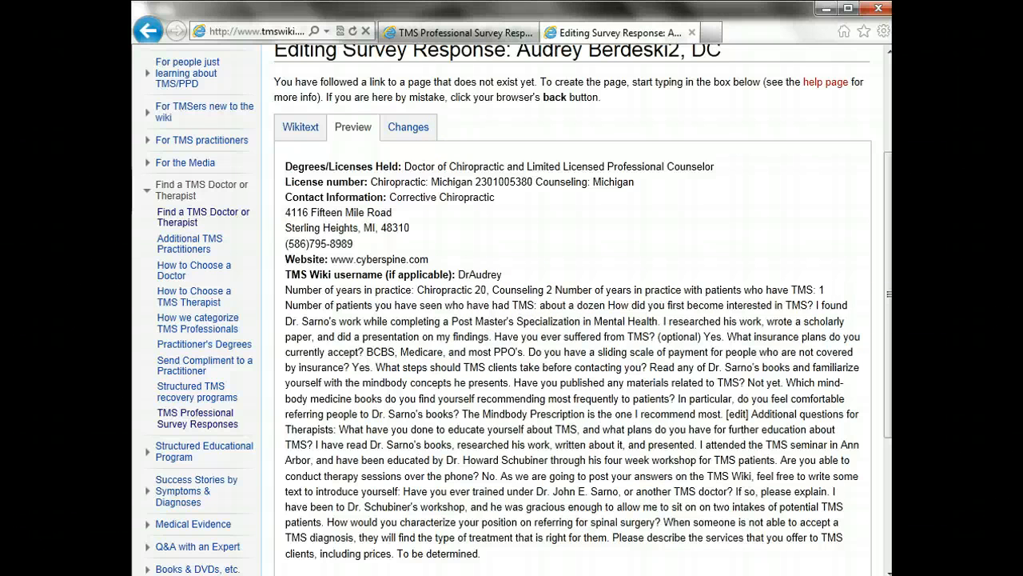
{"action": "scroll", "coordinate": [889, 311], "scroll_direction": "down", "scroll_amount": 3}
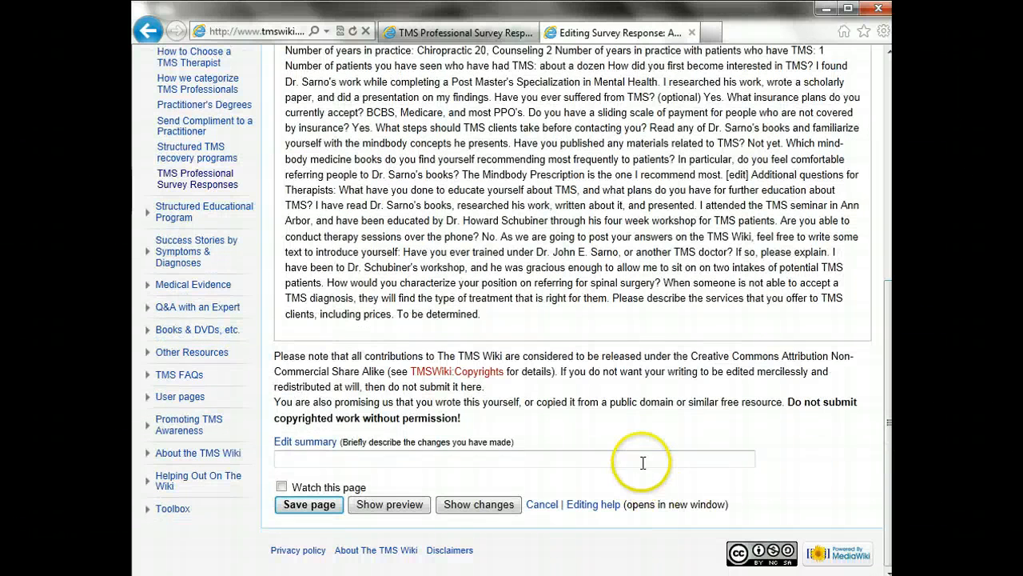
{"action": "left_click", "coordinate": [642, 459]}
{"action": "type", "text": "created"}
{"action": "key", "text": "Down"}
{"action": "key", "text": "Down"}
{"action": "key", "text": "Return"}
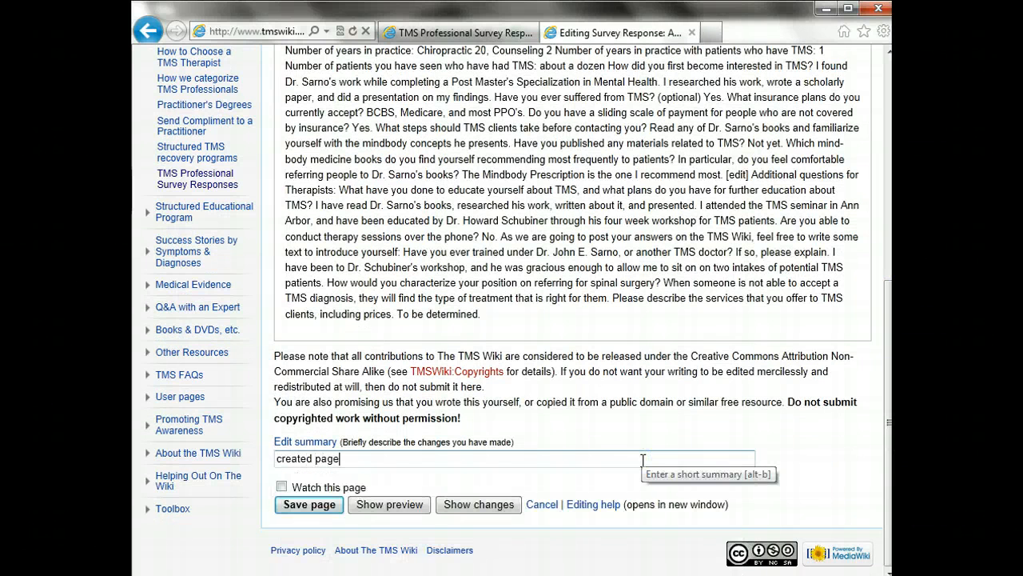
{"action": "left_click", "coordinate": [310, 503]}
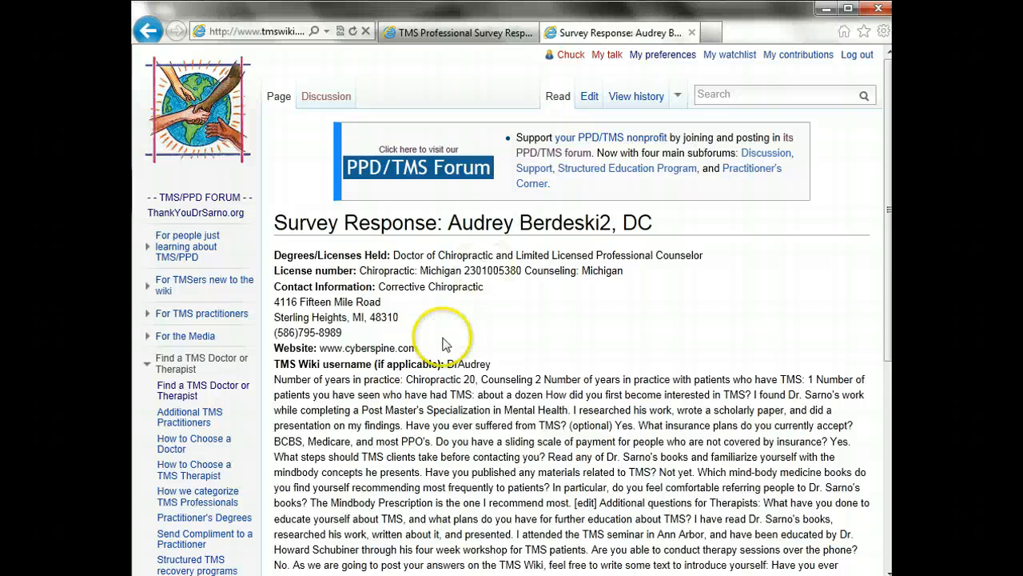
Search 'TMS Pro' to open TMS Professional Survey Responses and edit its TMS therapists section
{"action": "scroll", "coordinate": [405, 328], "scroll_direction": "down", "scroll_amount": 3}
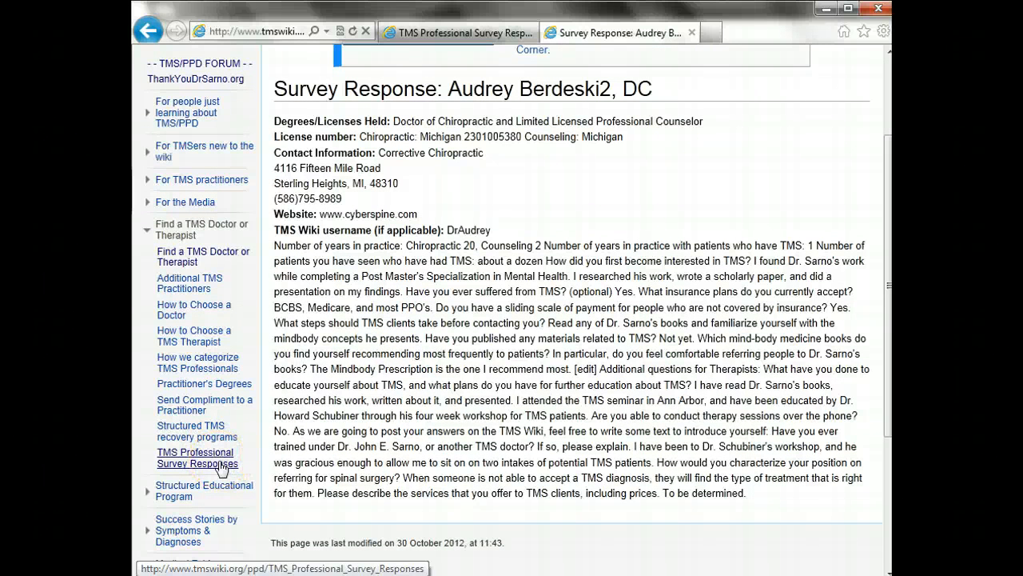
{"action": "scroll", "coordinate": [528, 300], "scroll_direction": "up", "scroll_amount": 3}
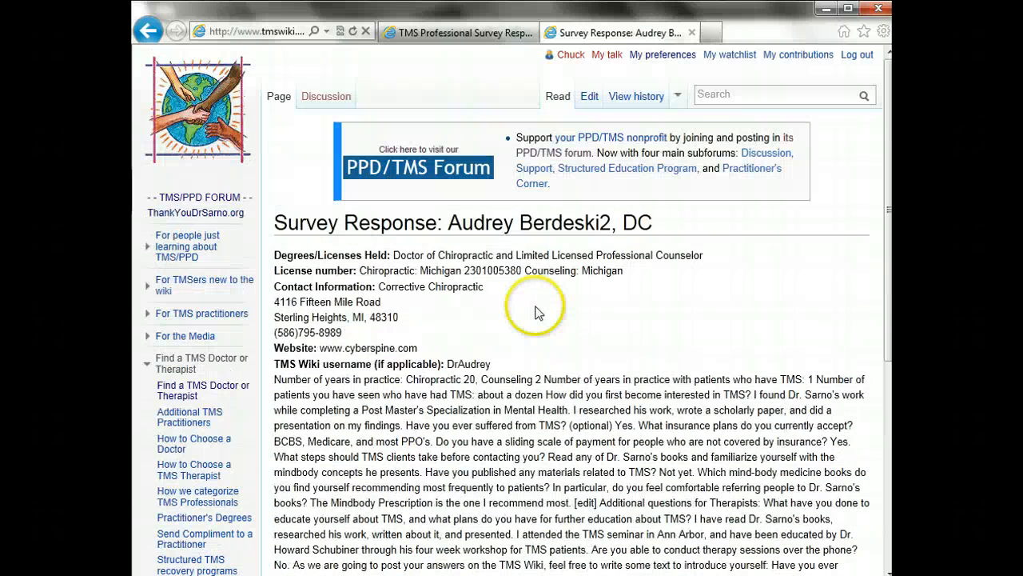
{"action": "left_click", "coordinate": [720, 97]}
{"action": "type", "text": "TMS"}
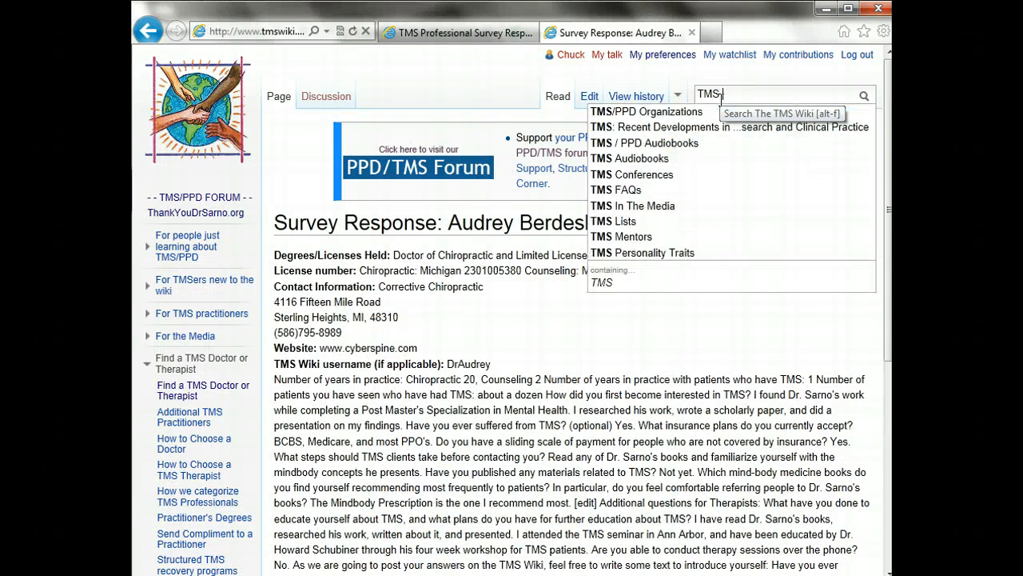
{"action": "type", "text": " Pro"}
{"action": "left_click", "coordinate": [797, 111]}
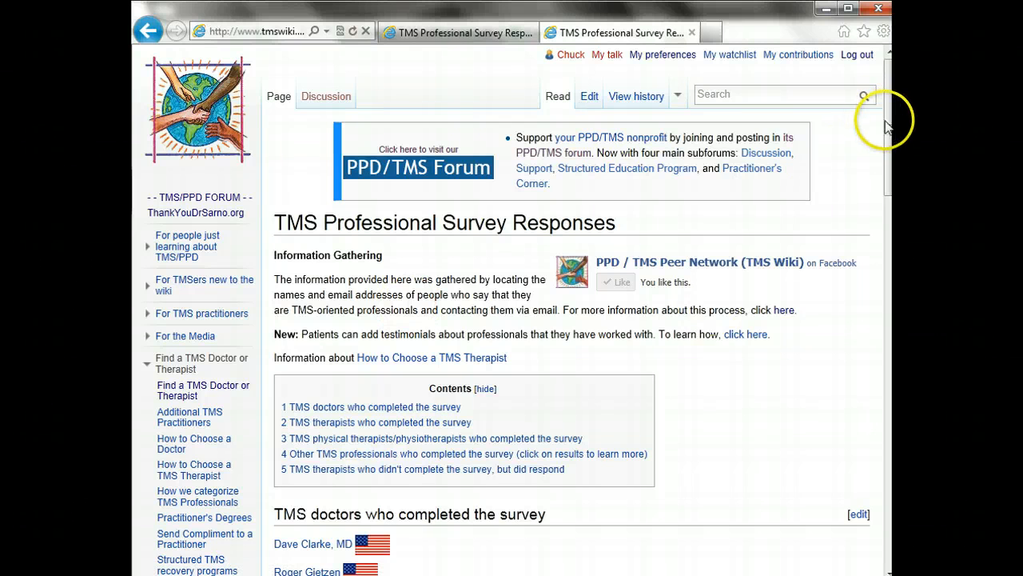
{"action": "scroll", "coordinate": [885, 126], "scroll_direction": "down", "scroll_amount": 5}
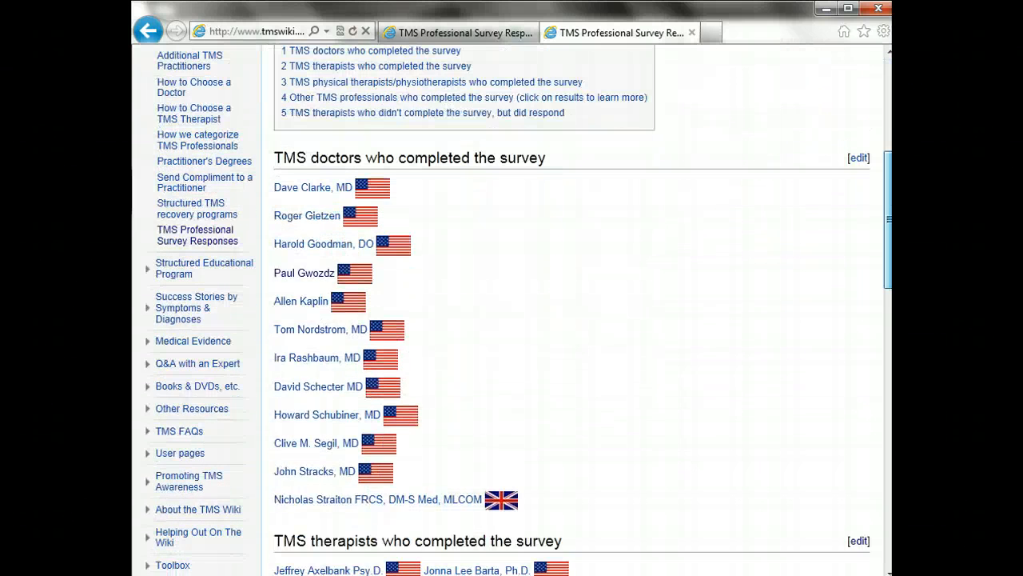
{"action": "scroll", "coordinate": [887, 320], "scroll_direction": "down", "scroll_amount": 5}
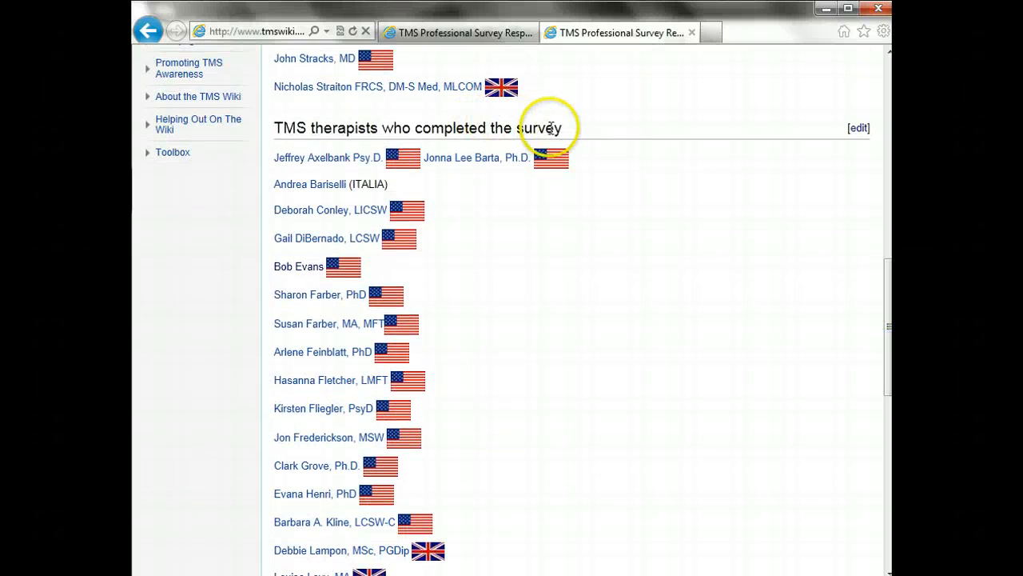
{"action": "left_click", "coordinate": [858, 130]}
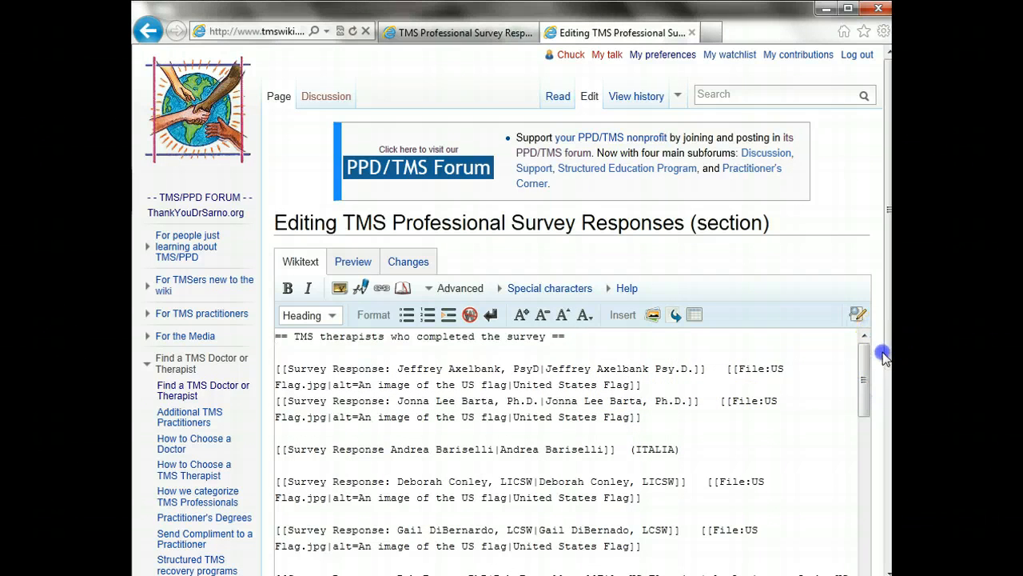
Type the practitioner's [[Survey Response: …|…]] link on the line after the (ITALIA) entry
{"action": "left_click_drag", "start_coordinate": [886, 350], "coordinate": [883, 438]}
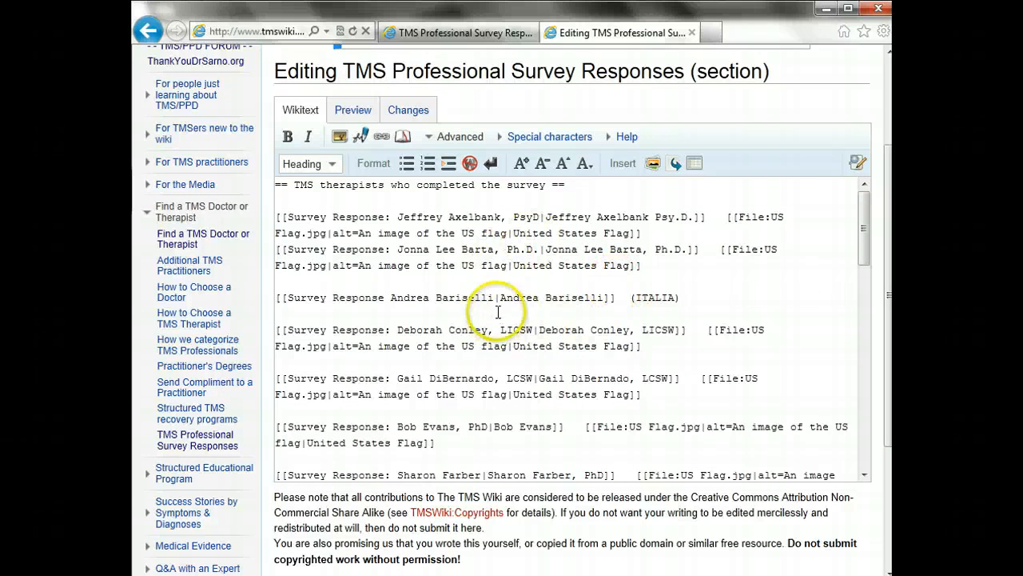
{"action": "left_click", "coordinate": [517, 308]}
{"action": "left_click", "coordinate": [582, 289]}
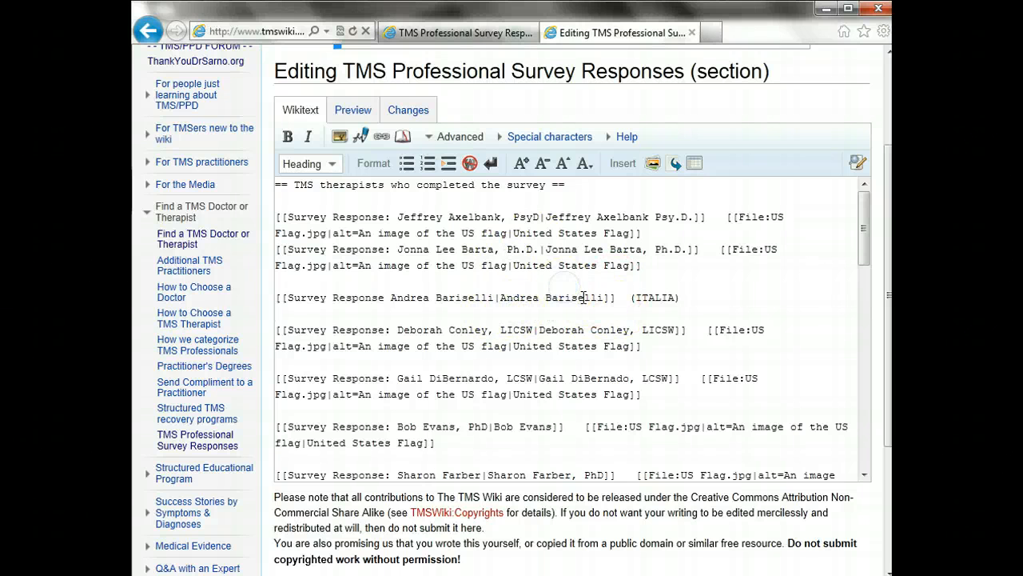
{"action": "left_click", "coordinate": [685, 304]}
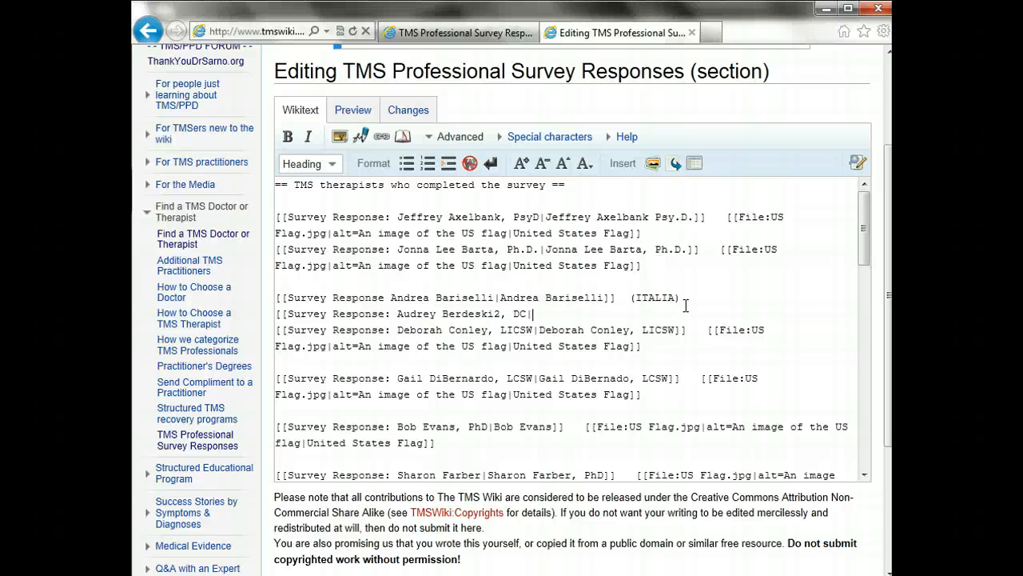
{"action": "type", "text": "vey"}
{"action": "left_click", "coordinate": [685, 297]}
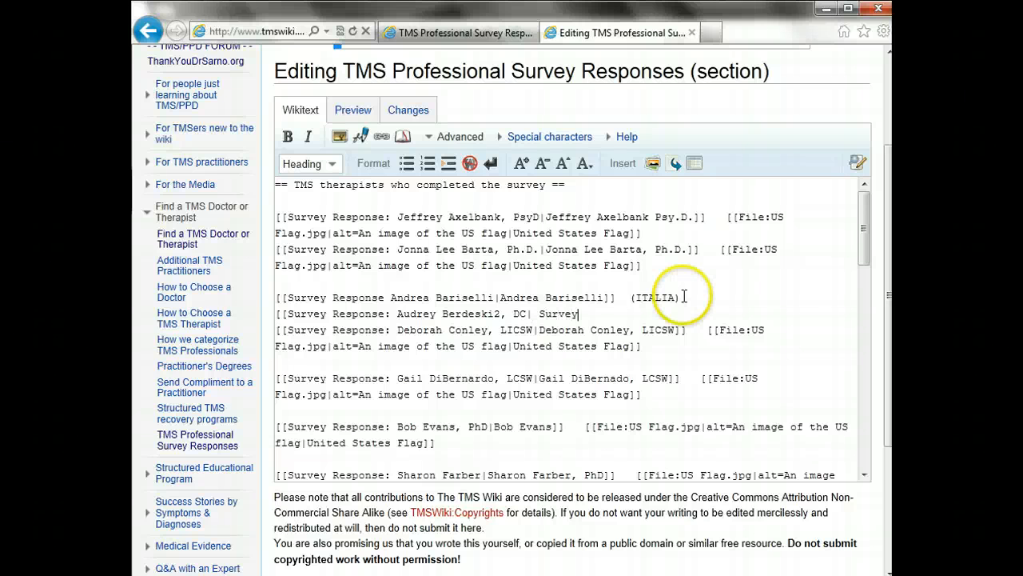
{"action": "key", "text": "BackSpace"}
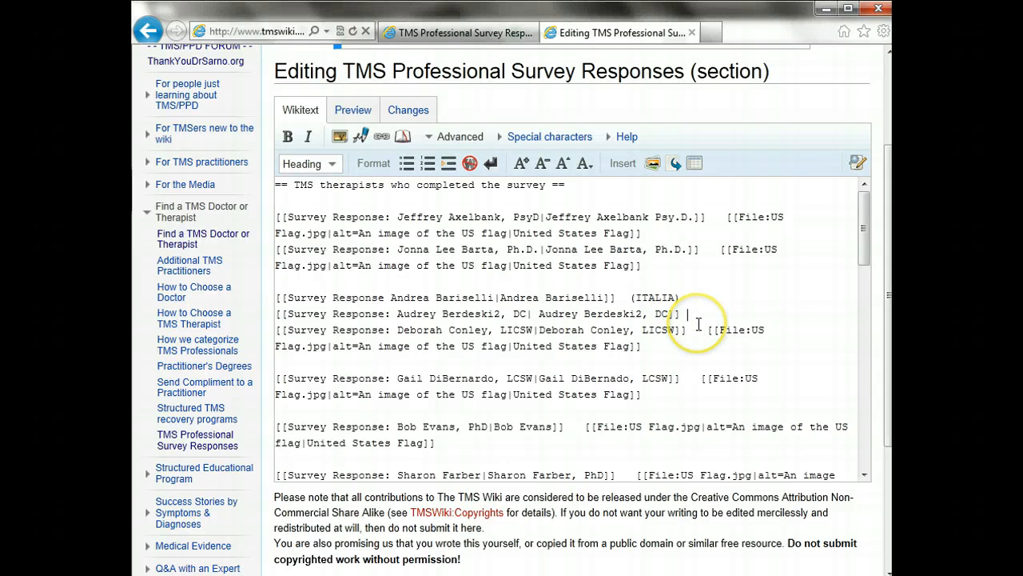
Copy the [[File:US Flag.jpg…]] code after the new link and preview the section
{"action": "left_click_drag", "start_coordinate": [707, 330], "coordinate": [713, 342]}
{"action": "key", "text": "ctrl+c"}
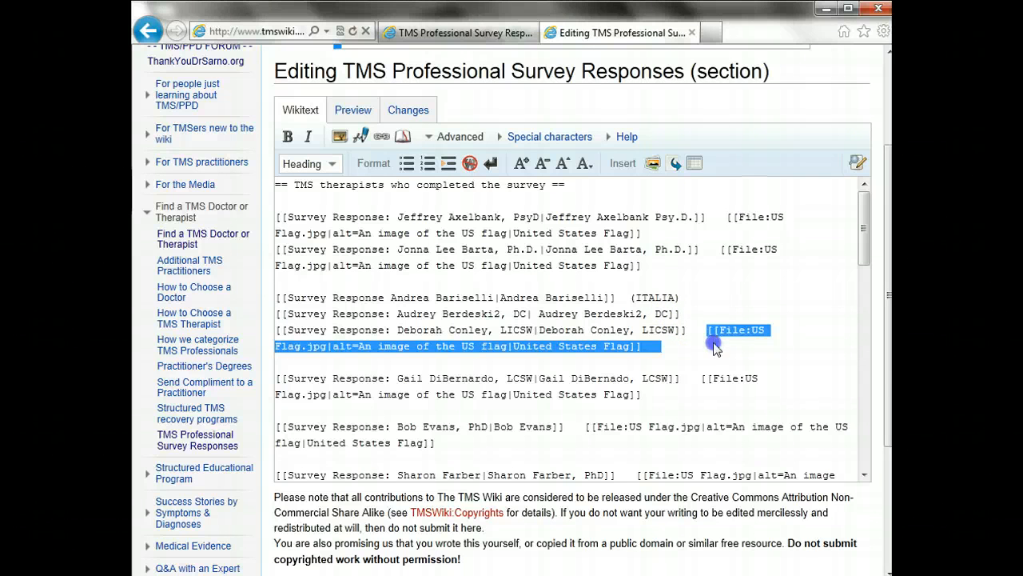
{"action": "left_click", "coordinate": [693, 312]}
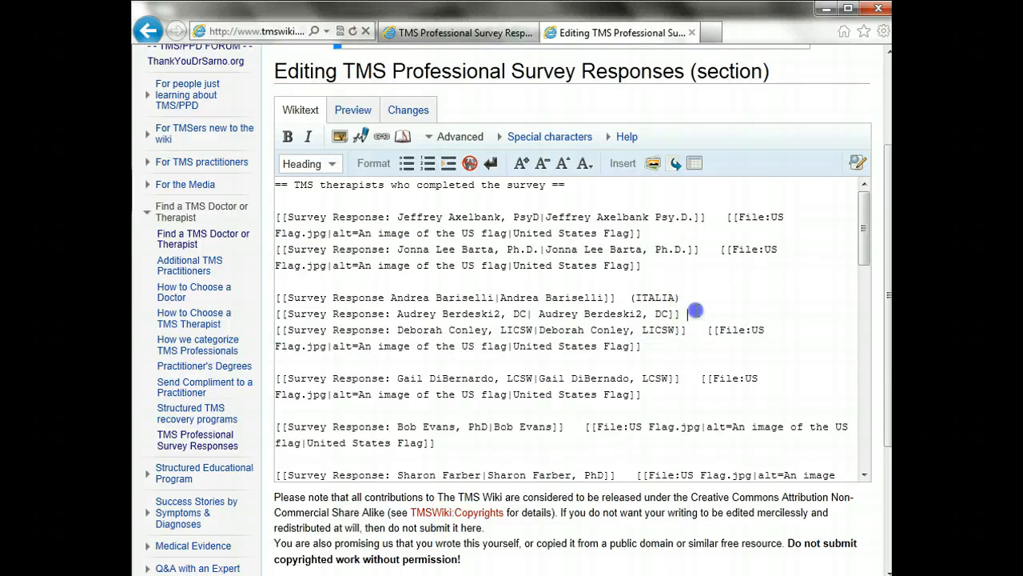
{"action": "key", "text": "ctrl+v"}
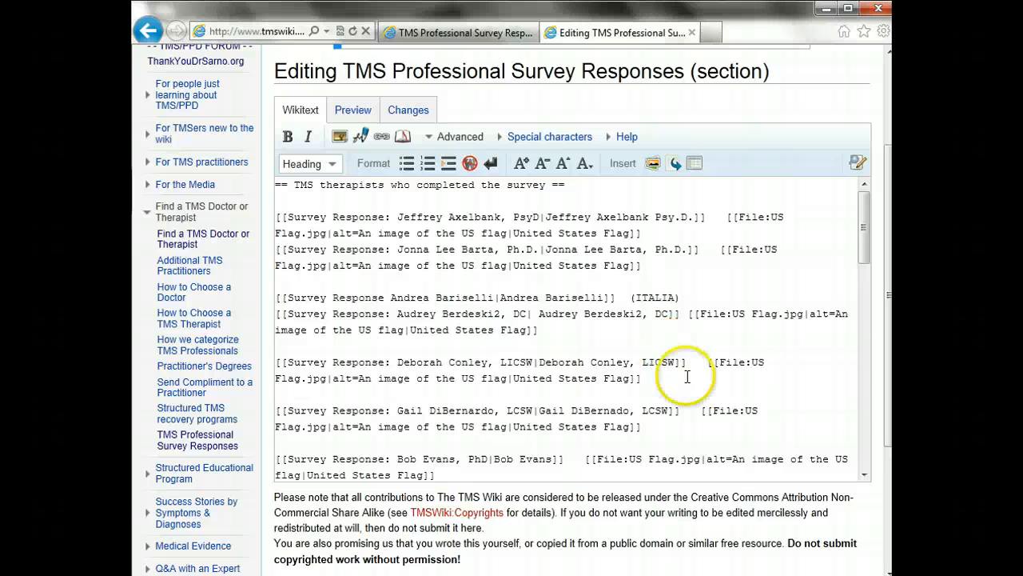
{"action": "left_click", "coordinate": [700, 302]}
{"action": "left_click", "coordinate": [694, 312]}
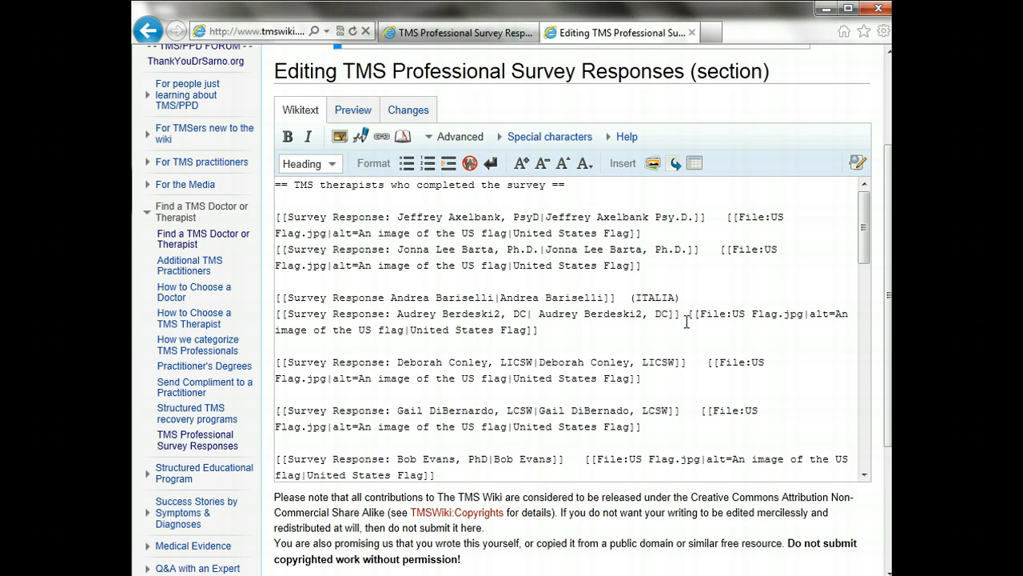
{"action": "left_click", "coordinate": [350, 110]}
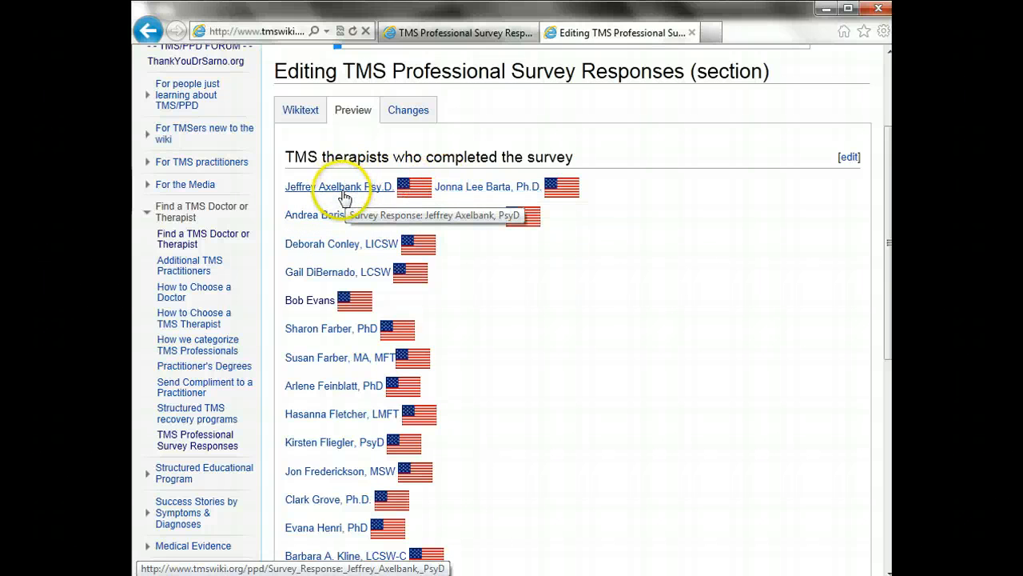
Add blank lines after the (ITALIA) entry and the first entry, then preview the section
{"action": "left_click", "coordinate": [300, 109]}
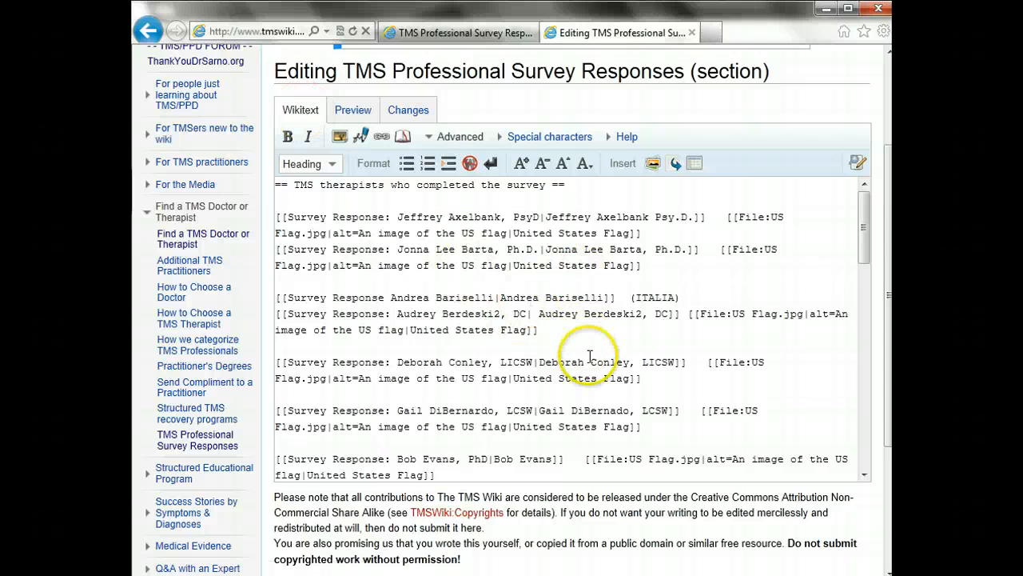
{"action": "left_click", "coordinate": [595, 398]}
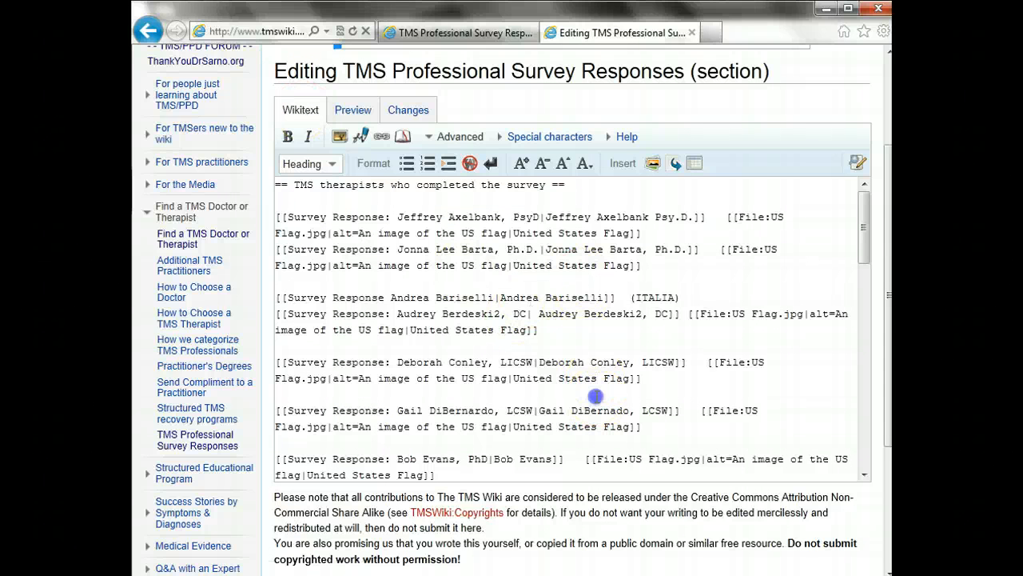
{"action": "left_click", "coordinate": [598, 349]}
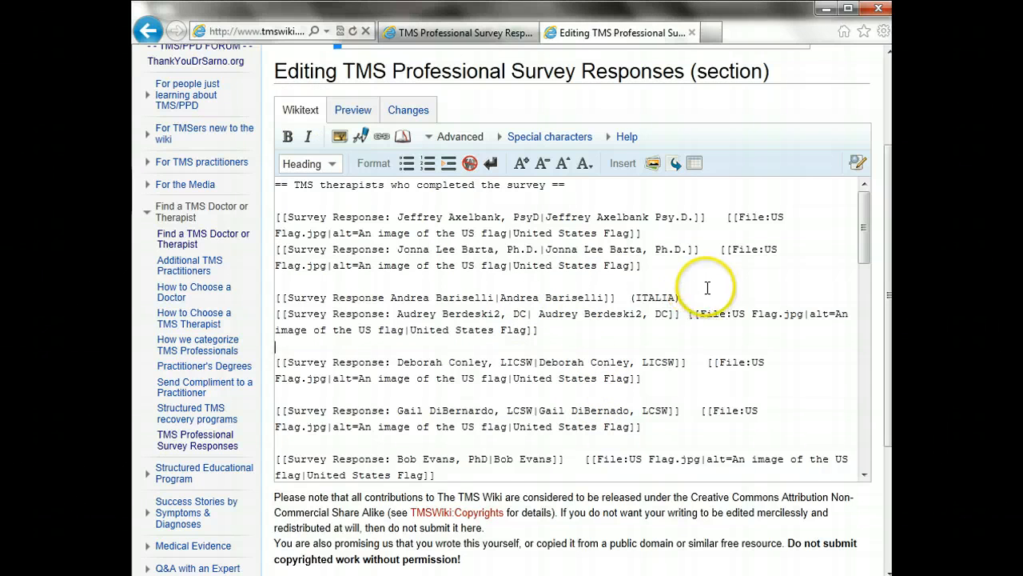
{"action": "left_click", "coordinate": [706, 297]}
{"action": "key", "text": "Return"}
{"action": "left_click", "coordinate": [703, 231]}
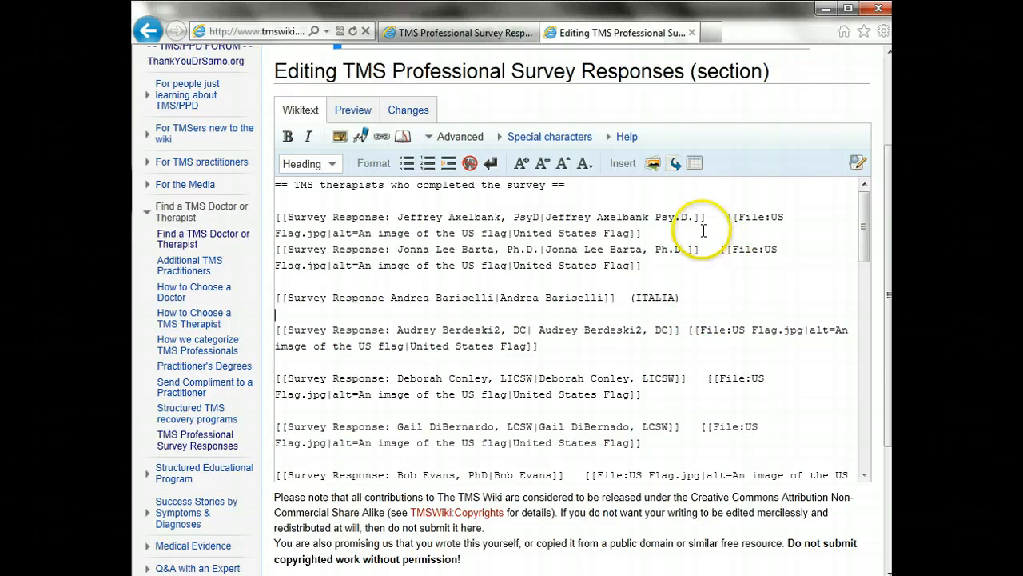
{"action": "key", "text": "Return"}
{"action": "left_click", "coordinate": [675, 281]}
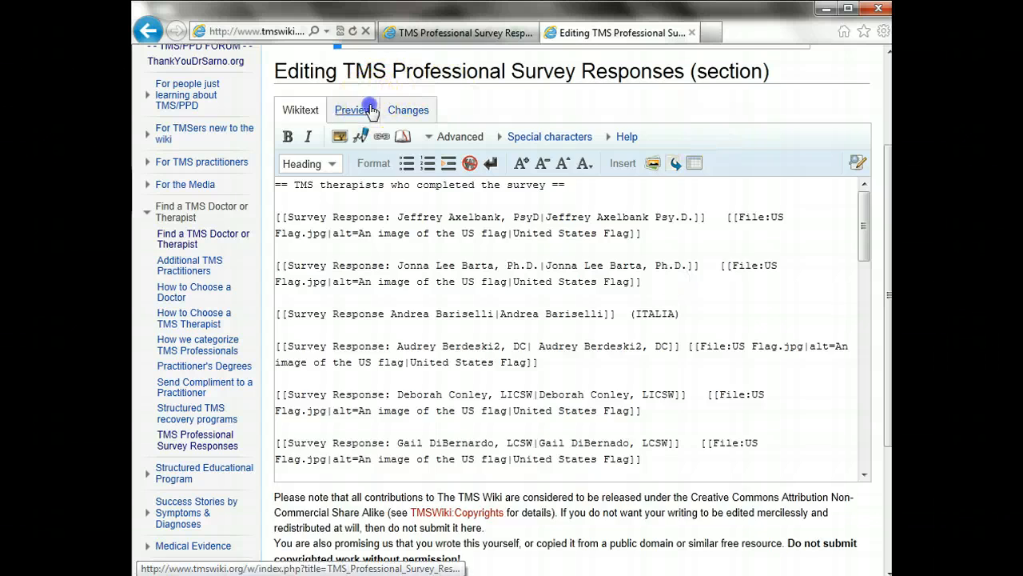
{"action": "left_click", "coordinate": [353, 110]}
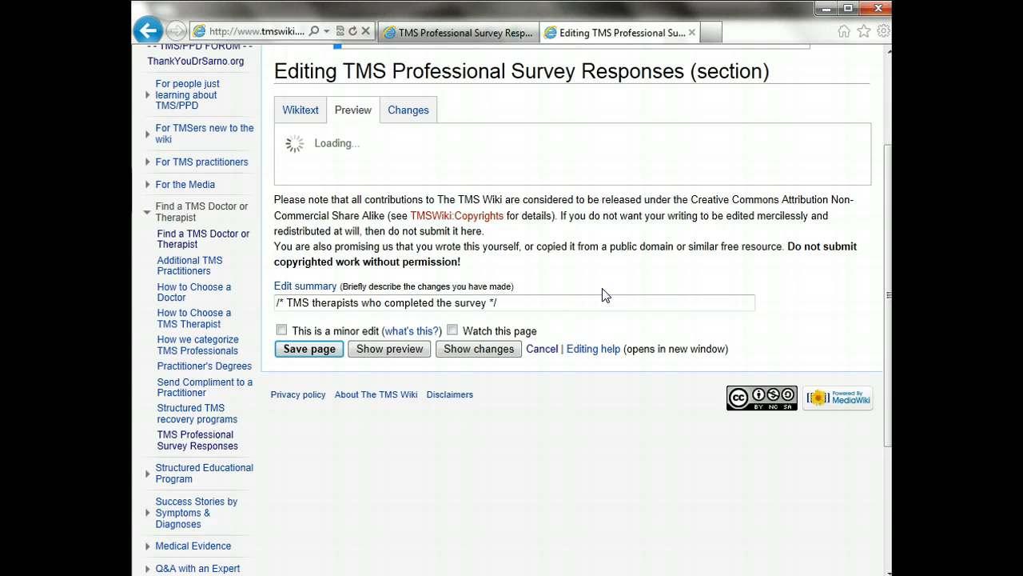
Save the section with an edit summary noting the practitioner was added
{"action": "left_click", "coordinate": [299, 109]}
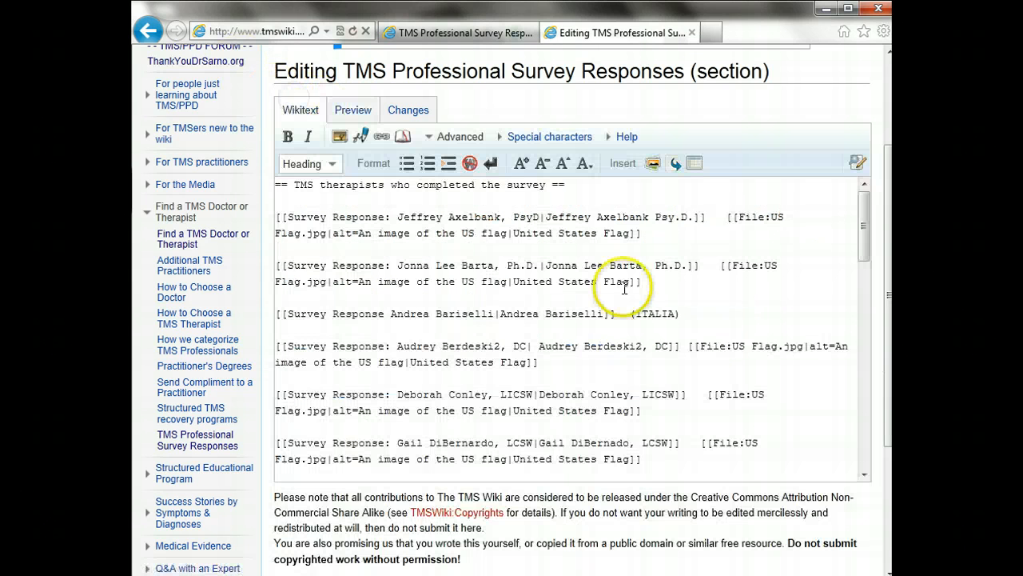
{"action": "scroll", "coordinate": [572, 320], "scroll_direction": "down", "scroll_amount": 3}
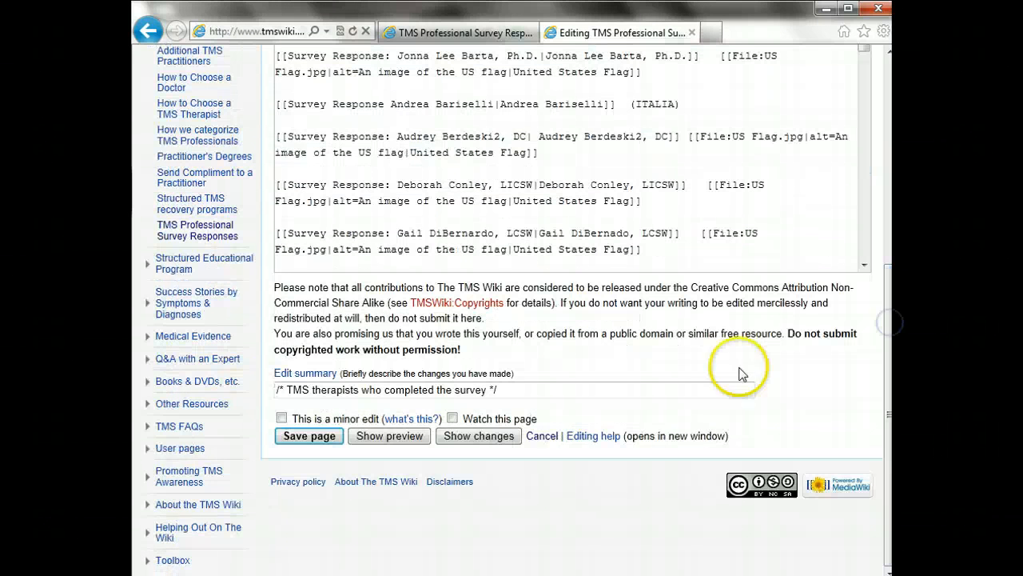
{"action": "triple_click", "coordinate": [703, 395]}
{"action": "type", "text": "added"}
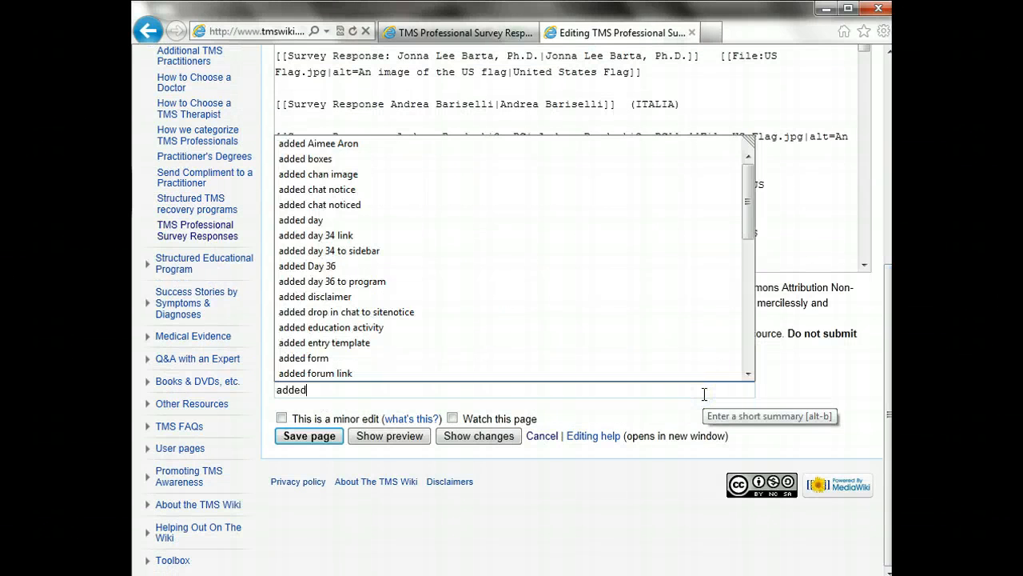
{"action": "type", "text": " berdeski"}
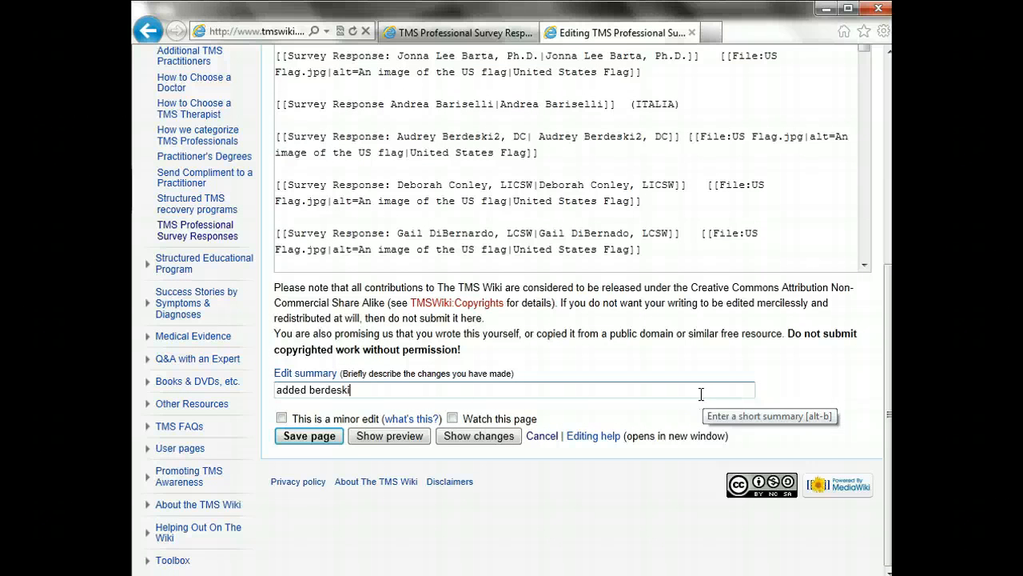
{"action": "left_click", "coordinate": [324, 435]}
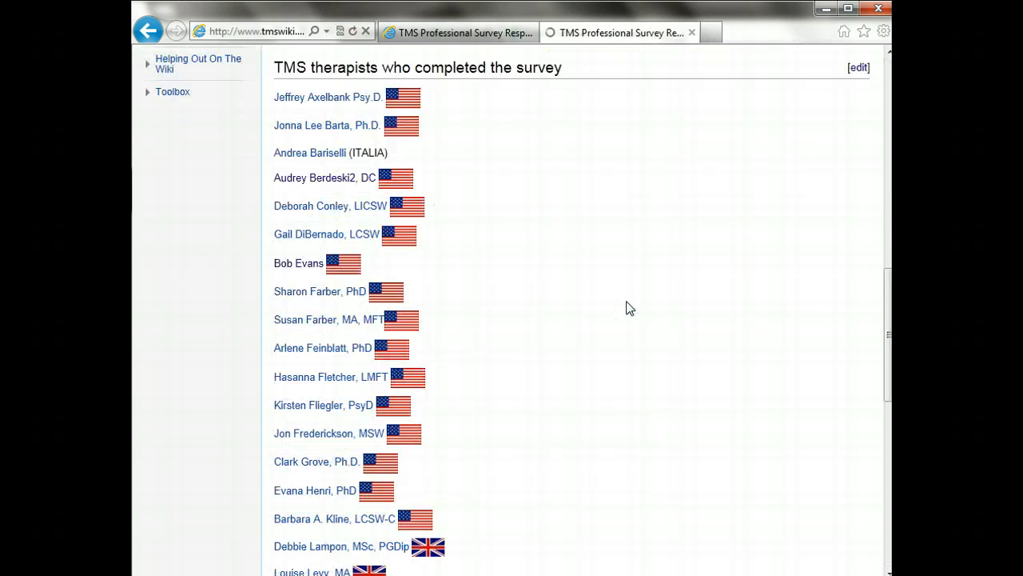
Follow the new list link to view the practitioner's survey response page, then return to the list
{"action": "left_click", "coordinate": [346, 187]}
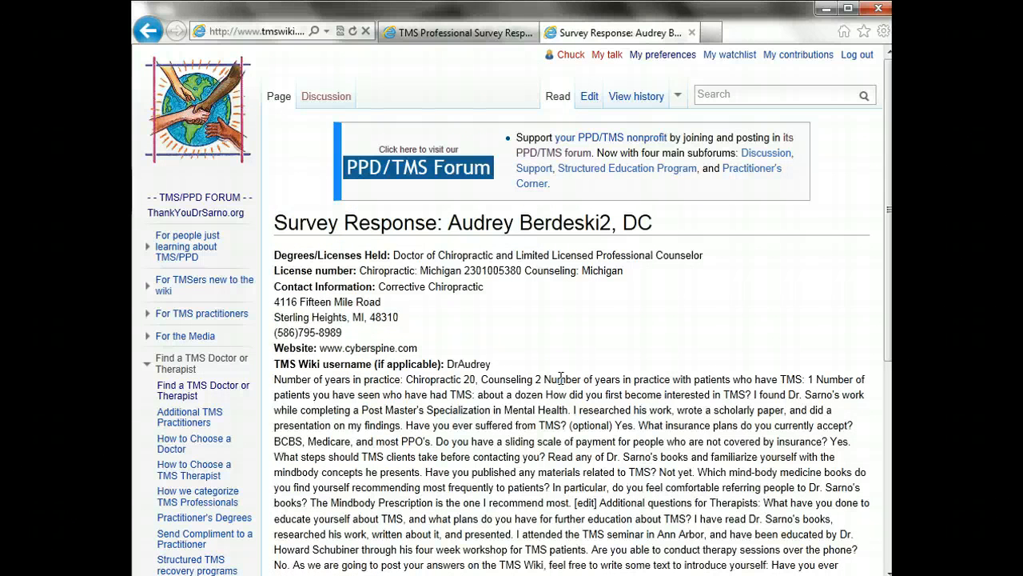
{"action": "left_click_drag", "start_coordinate": [879, 232], "coordinate": [857, 232]}
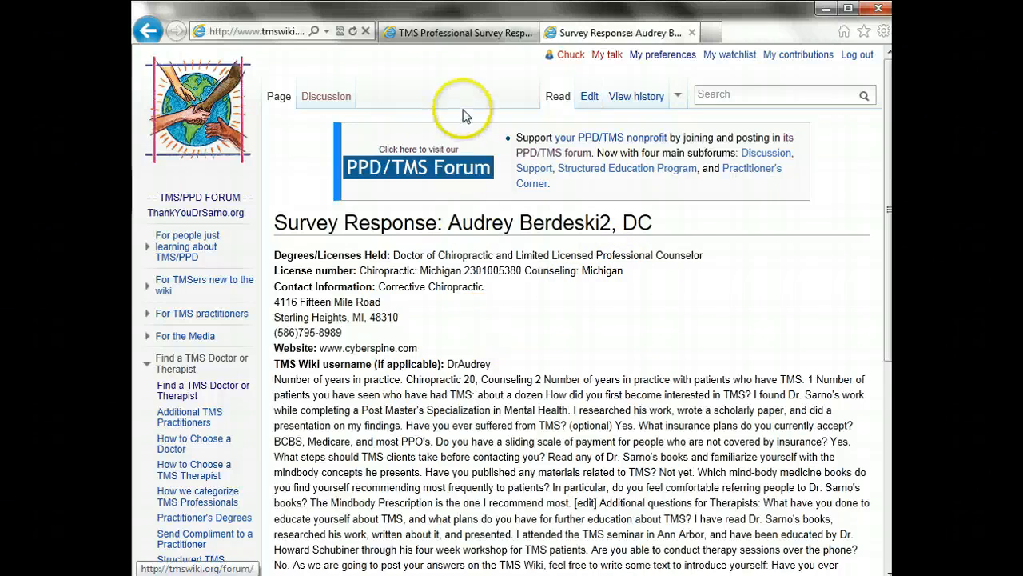
{"action": "left_click", "coordinate": [446, 35]}
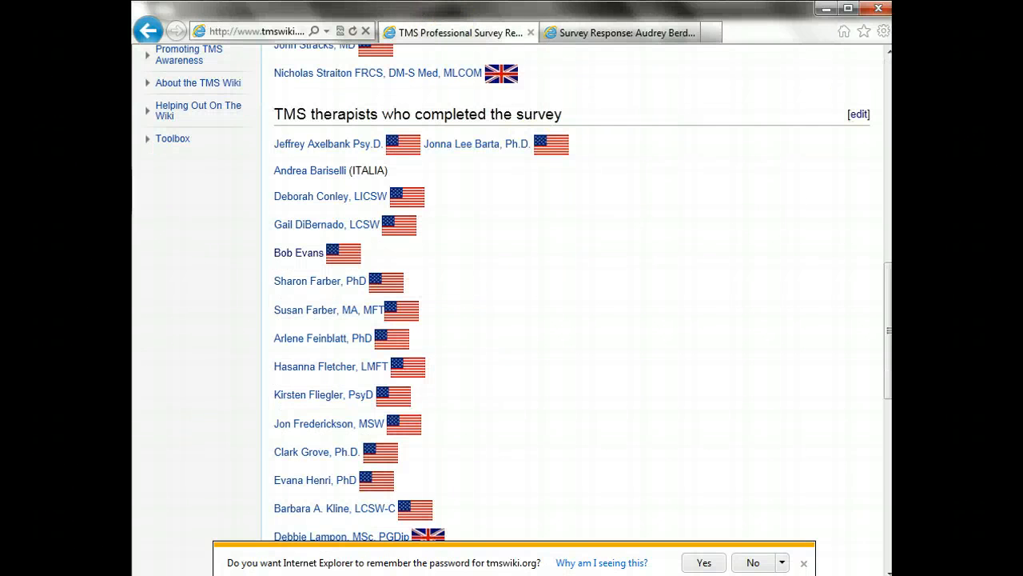
Dismiss the browser's offer to save the password
{"action": "left_click", "coordinate": [885, 94]}
{"action": "left_click", "coordinate": [885, 94]}
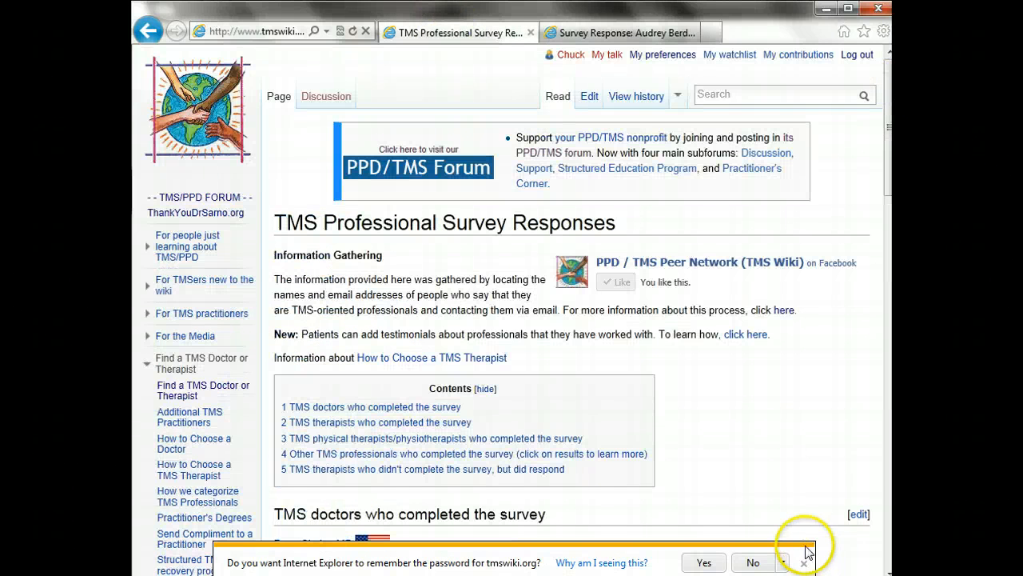
{"action": "left_click", "coordinate": [803, 563]}
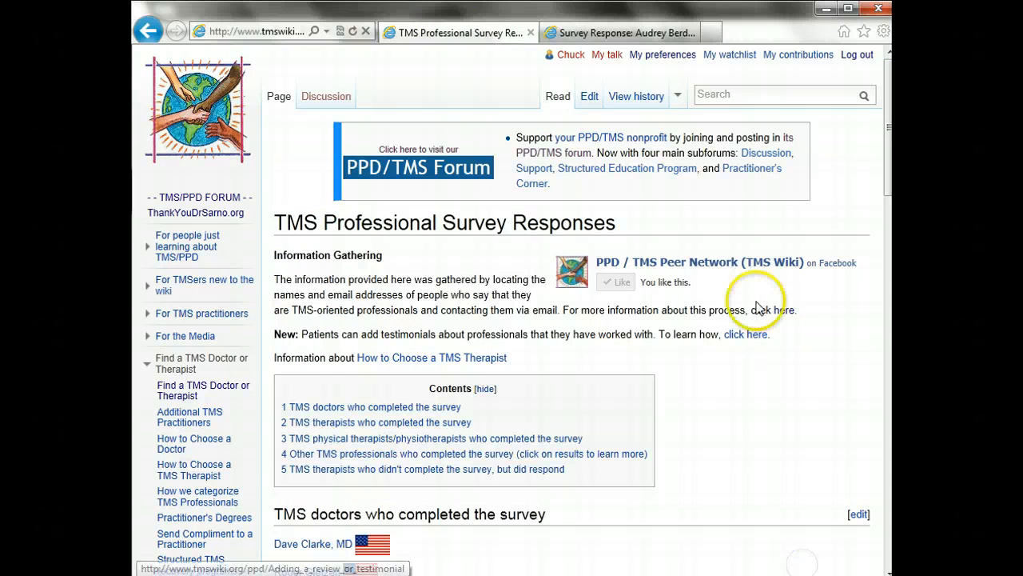
Search 'Find' and open the Find a TMS Doctor or Therapist page
{"action": "left_click", "coordinate": [780, 96]}
{"action": "type", "text": "Fi"}
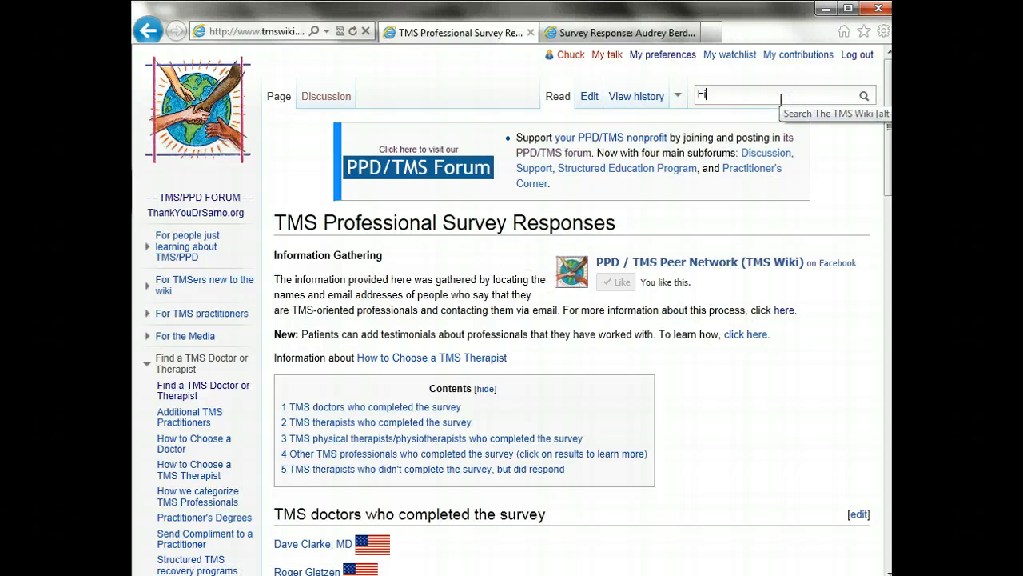
{"action": "type", "text": "nd"}
{"action": "left_click", "coordinate": [764, 112]}
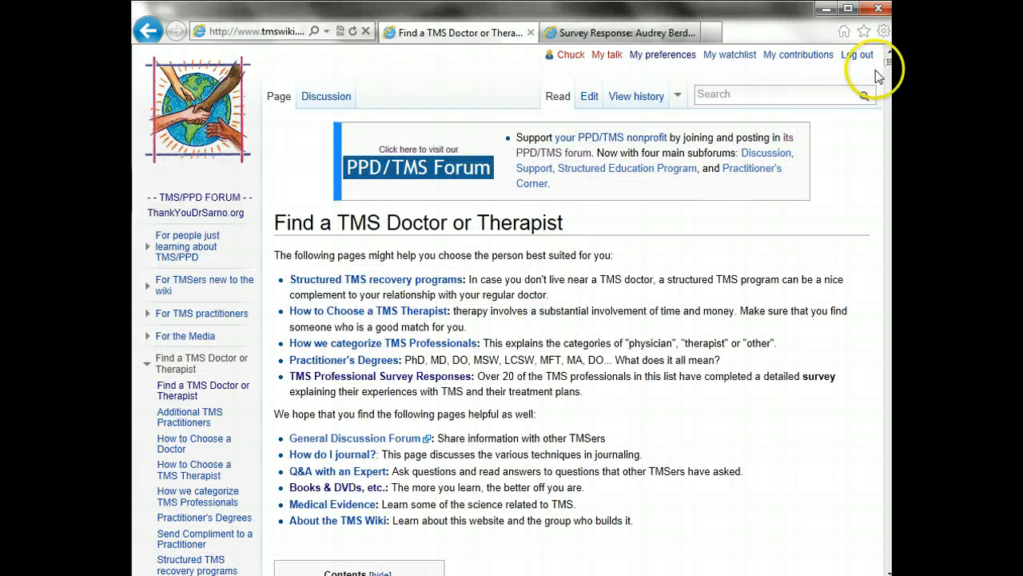
{"action": "left_click_drag", "start_coordinate": [888, 62], "coordinate": [887, 104]}
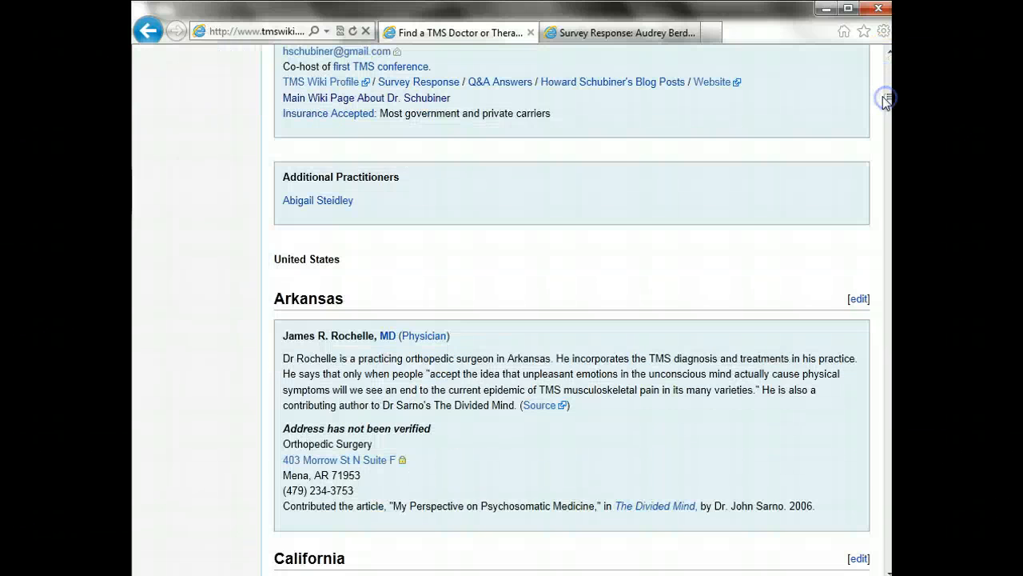
Review the practitioner's survey response: title, contact details, license number and street address
{"action": "left_click", "coordinate": [622, 32]}
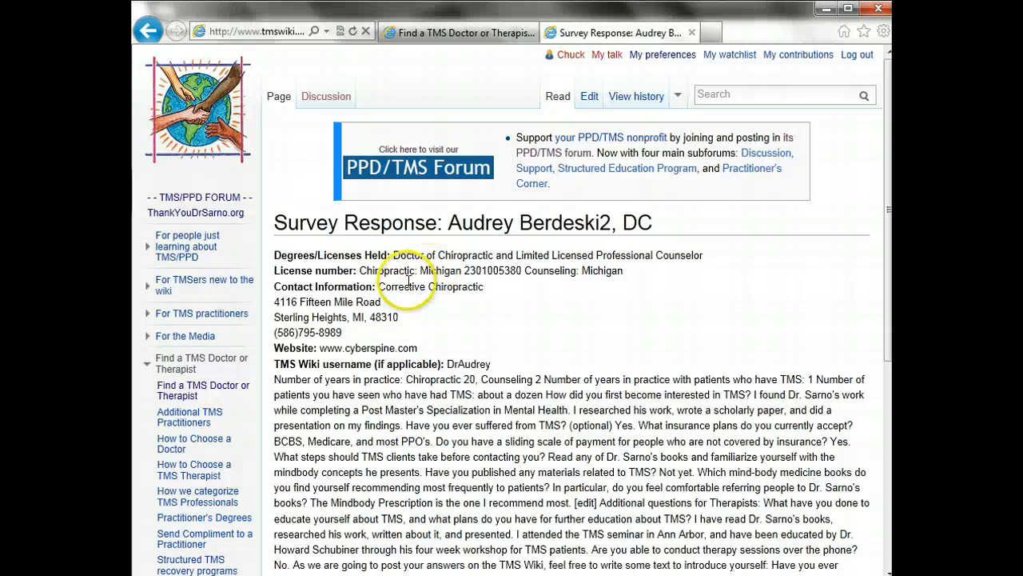
{"action": "left_click_drag", "start_coordinate": [462, 223], "coordinate": [620, 294]}
{"action": "left_click", "coordinate": [614, 313]}
{"action": "left_click_drag", "start_coordinate": [592, 340], "coordinate": [564, 266]}
{"action": "left_click", "coordinate": [559, 271]}
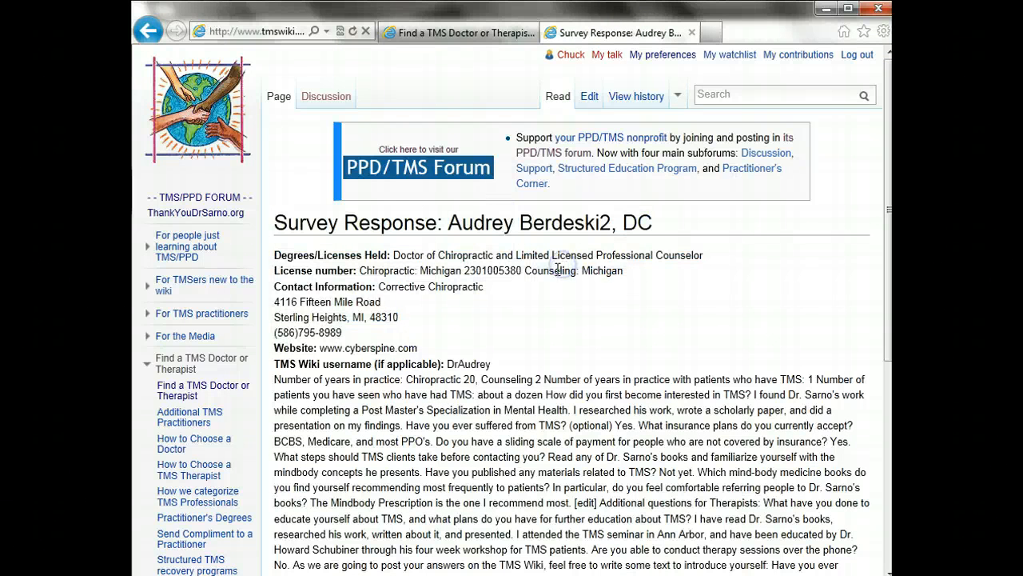
{"action": "left_click_drag", "start_coordinate": [464, 271], "coordinate": [500, 312]}
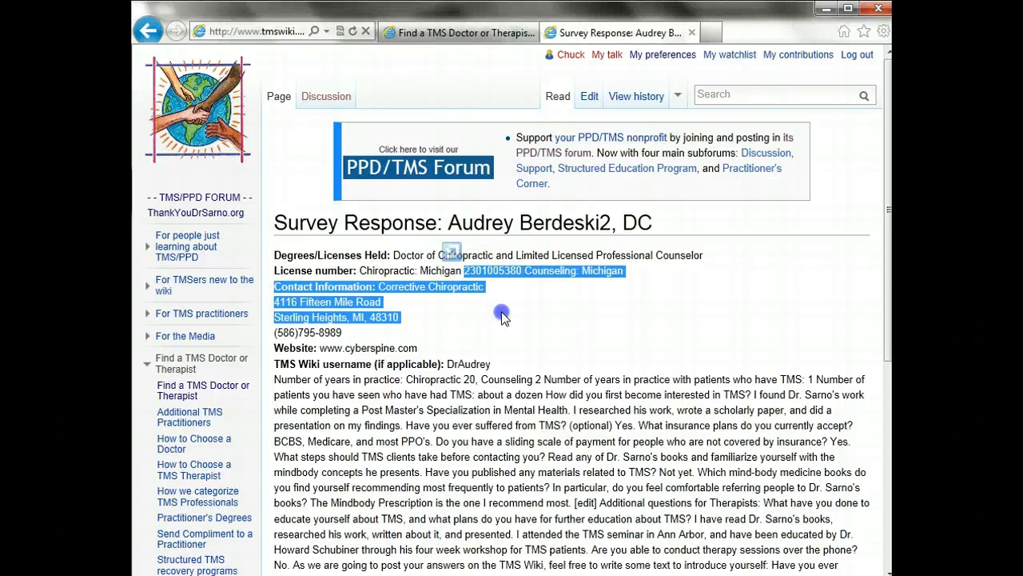
{"action": "left_click", "coordinate": [502, 315]}
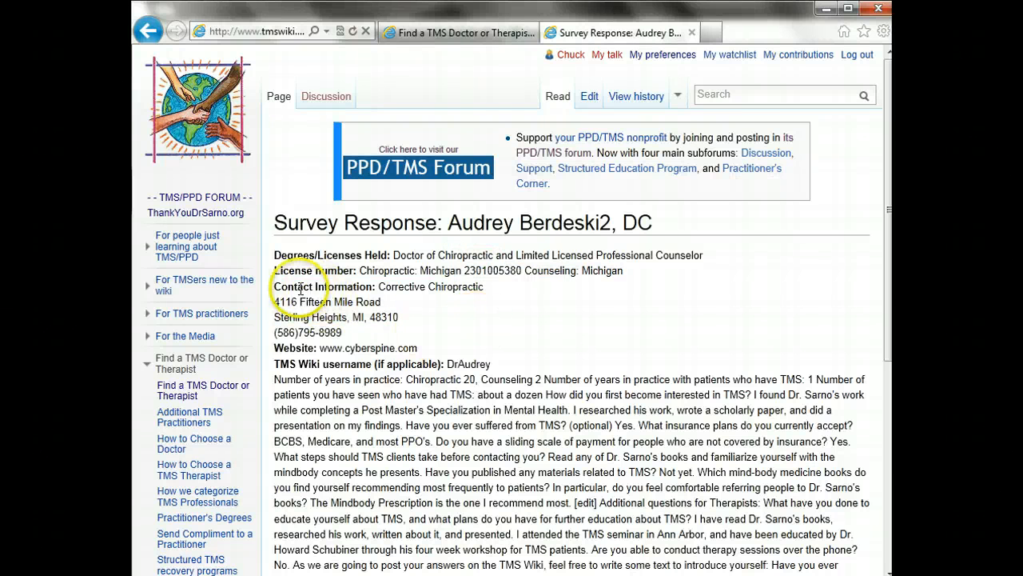
{"action": "left_click_drag", "start_coordinate": [275, 287], "coordinate": [391, 321]}
{"action": "left_click", "coordinate": [391, 321]}
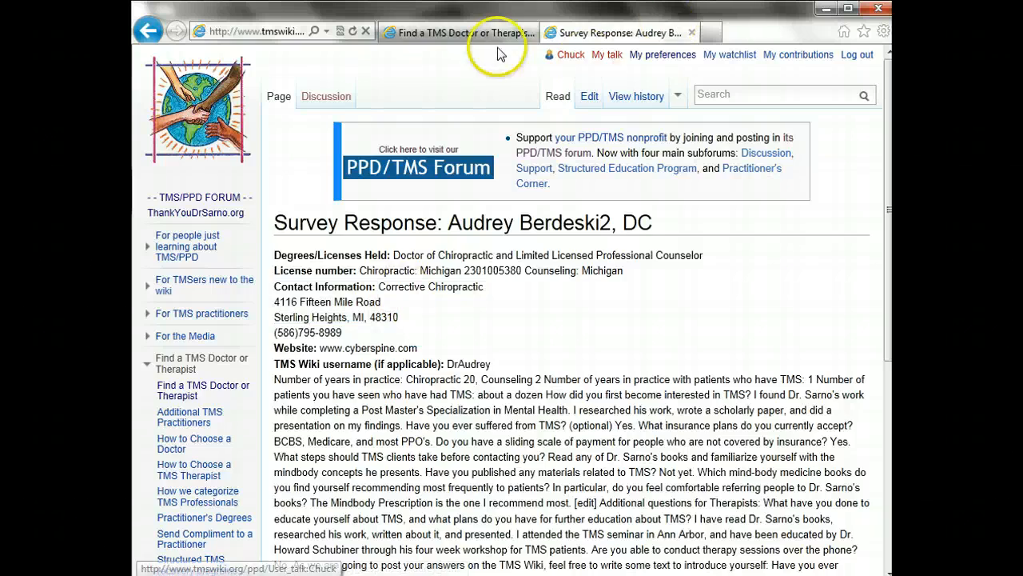
Return to the Find a TMS Doctor or Therapist page and jump to Michigan
{"action": "left_click", "coordinate": [471, 33]}
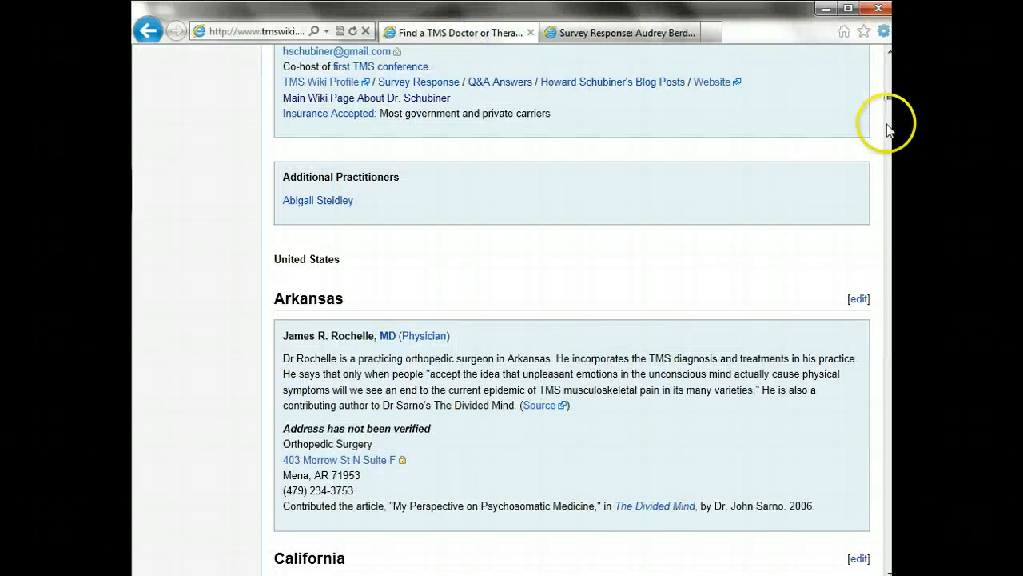
{"action": "left_click_drag", "start_coordinate": [889, 99], "coordinate": [889, 76]}
{"action": "left_click", "coordinate": [320, 145]}
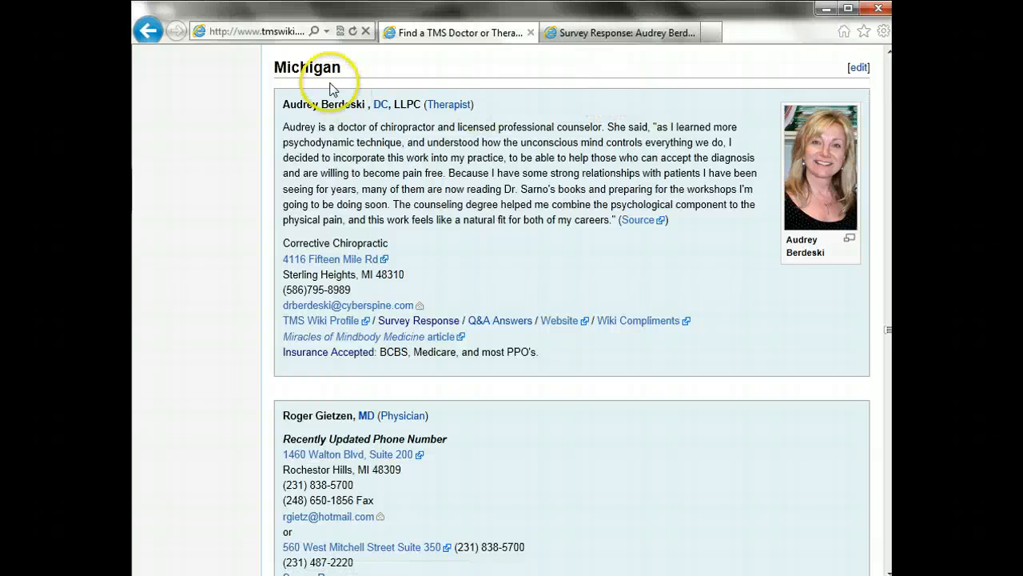
Open the Michigan section for editing and scroll through its PractitionerBox wikitext
{"action": "left_click", "coordinate": [858, 70]}
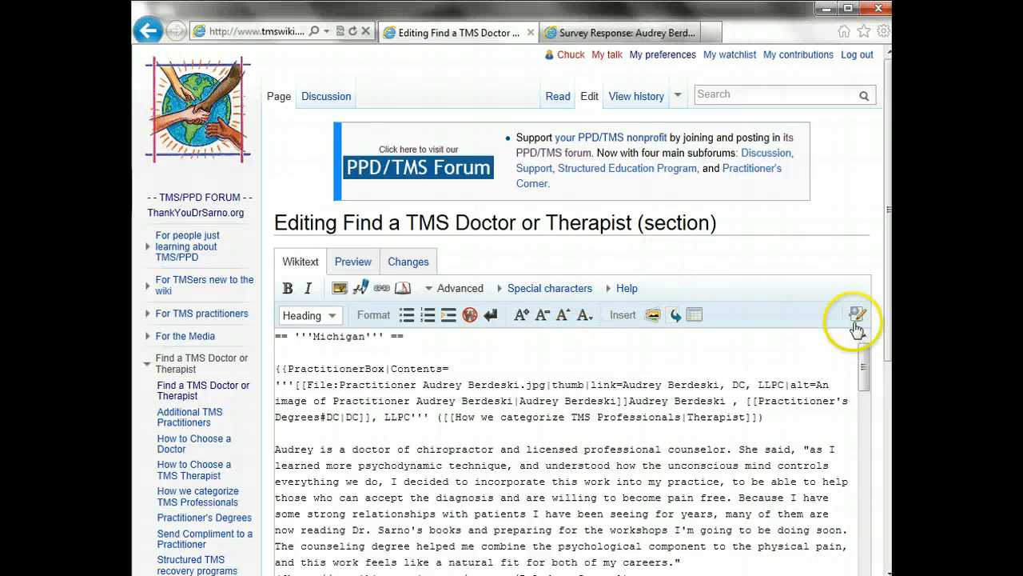
{"action": "scroll", "coordinate": [885, 331], "scroll_direction": "down", "scroll_amount": 2}
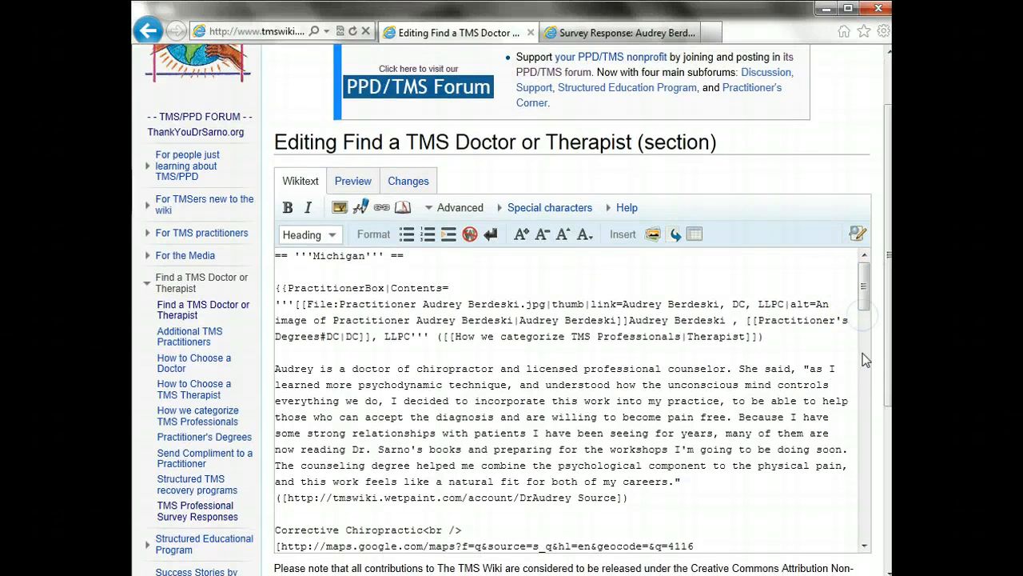
{"action": "left_click_drag", "start_coordinate": [863, 360], "coordinate": [864, 285]}
{"action": "left_click", "coordinate": [747, 380]}
{"action": "left_click_drag", "start_coordinate": [881, 274], "coordinate": [886, 302]}
{"action": "left_click_drag", "start_coordinate": [861, 230], "coordinate": [867, 318]}
Insert blank lines after the first practitioner entry's closing line, then return to the survey response
{"action": "left_click", "coordinate": [684, 295]}
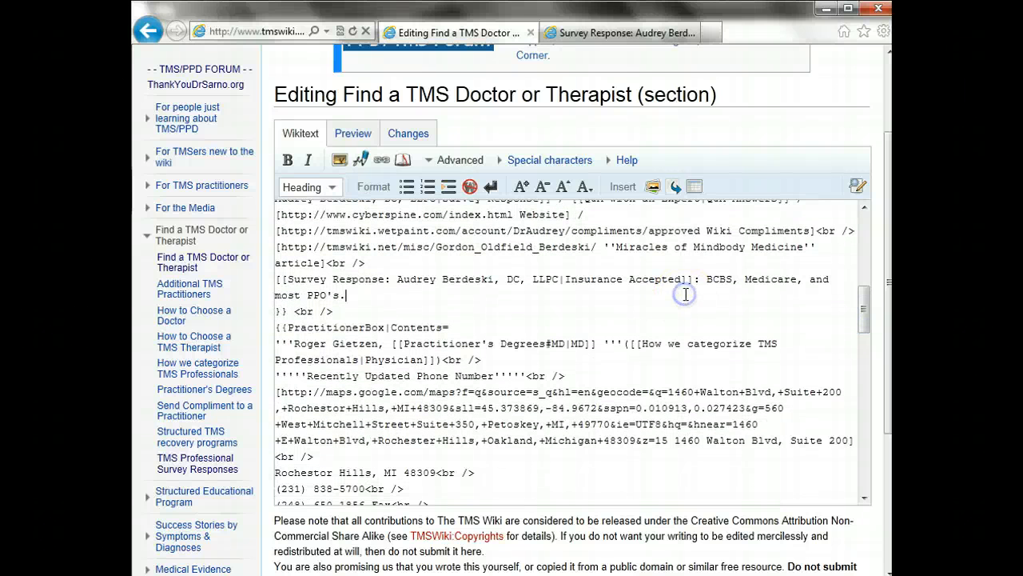
{"action": "left_click", "coordinate": [646, 318]}
{"action": "key", "text": "Return"}
{"action": "key", "text": "Return"}
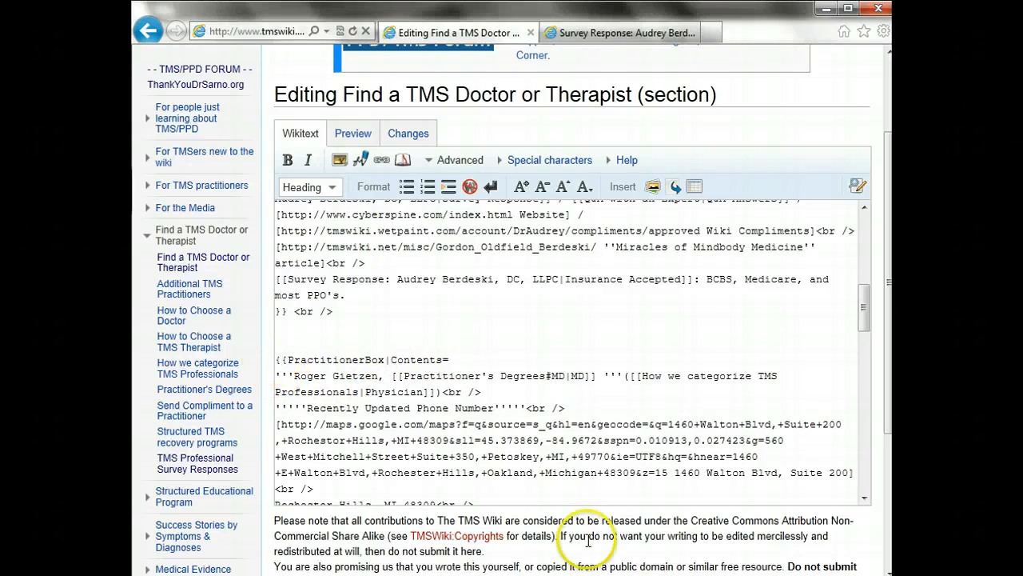
{"action": "left_click_drag", "start_coordinate": [863, 312], "coordinate": [839, 327]}
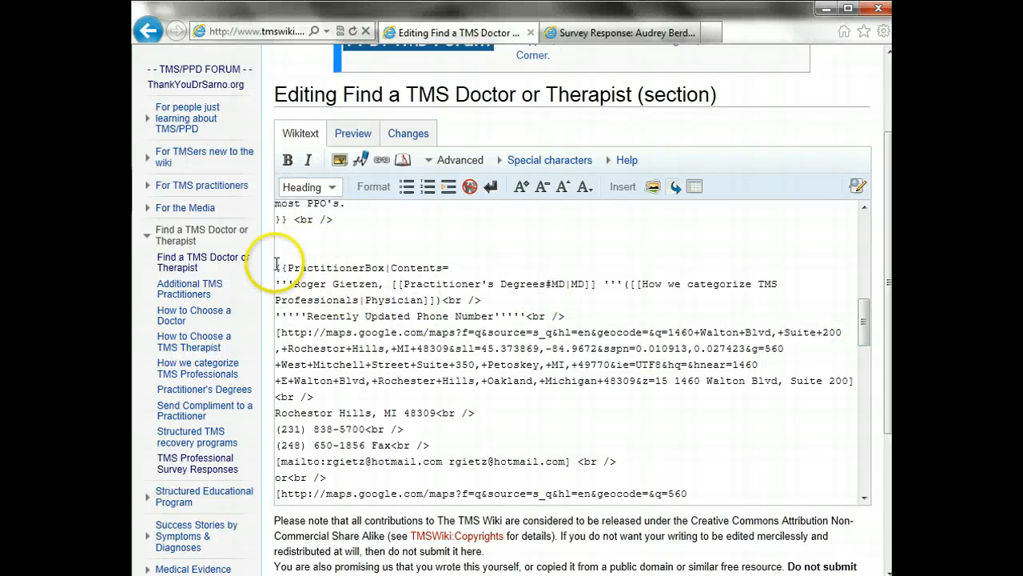
{"action": "left_click_drag", "start_coordinate": [275, 268], "coordinate": [472, 397]}
{"action": "left_click", "coordinate": [473, 397]}
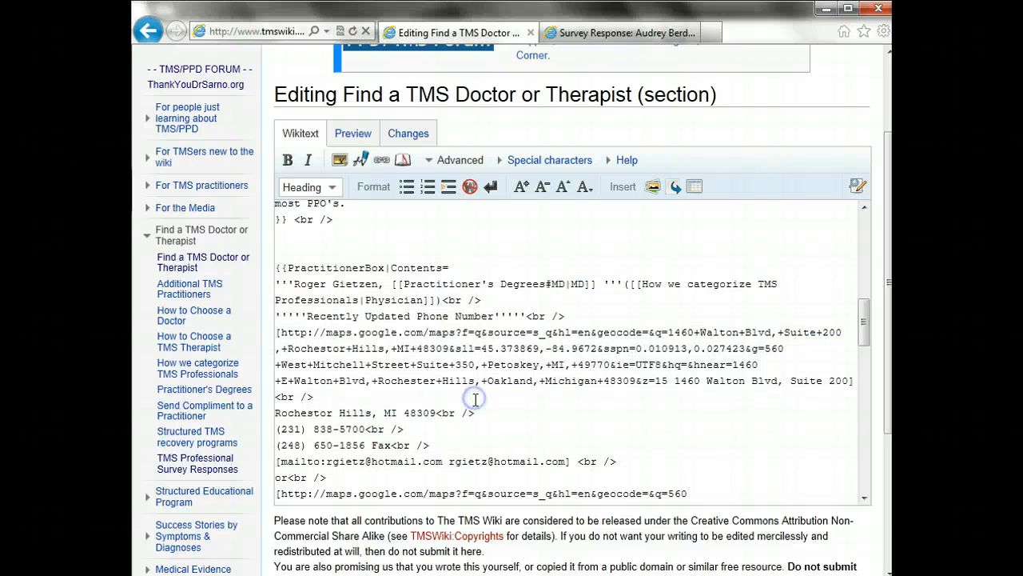
{"action": "left_click", "coordinate": [612, 33]}
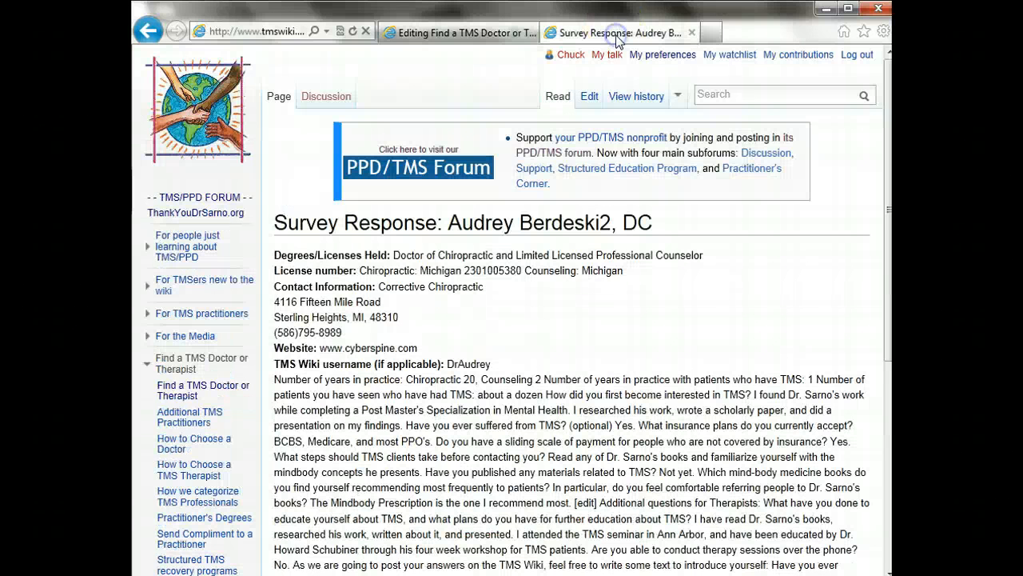
Search 'Prac', open Practitioner Survey Response Form Editor, and view its Template for Practitioner's Entry
{"action": "left_click", "coordinate": [718, 95]}
{"action": "type", "text": "TMS"}
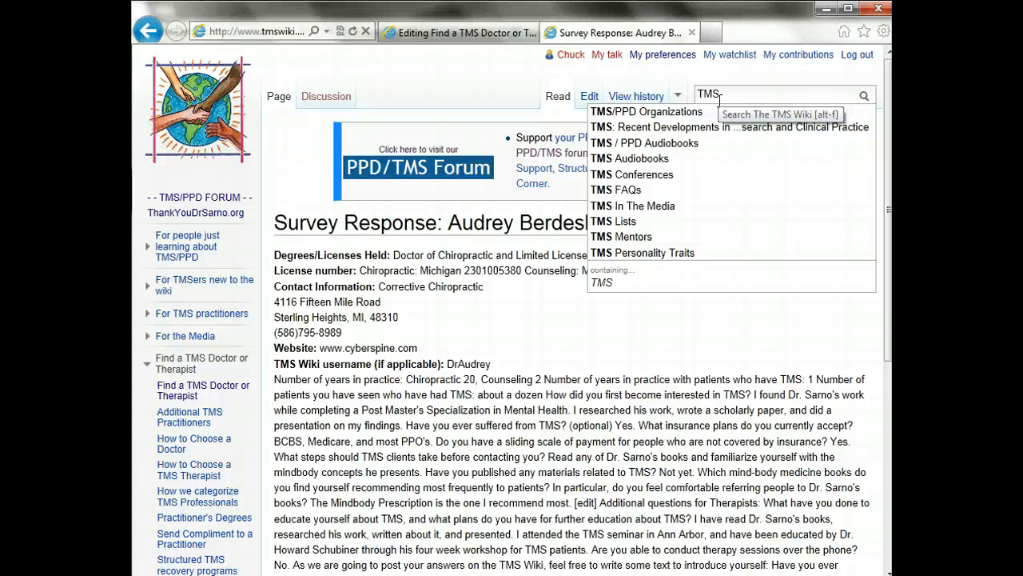
{"action": "type", "text": " Pro"}
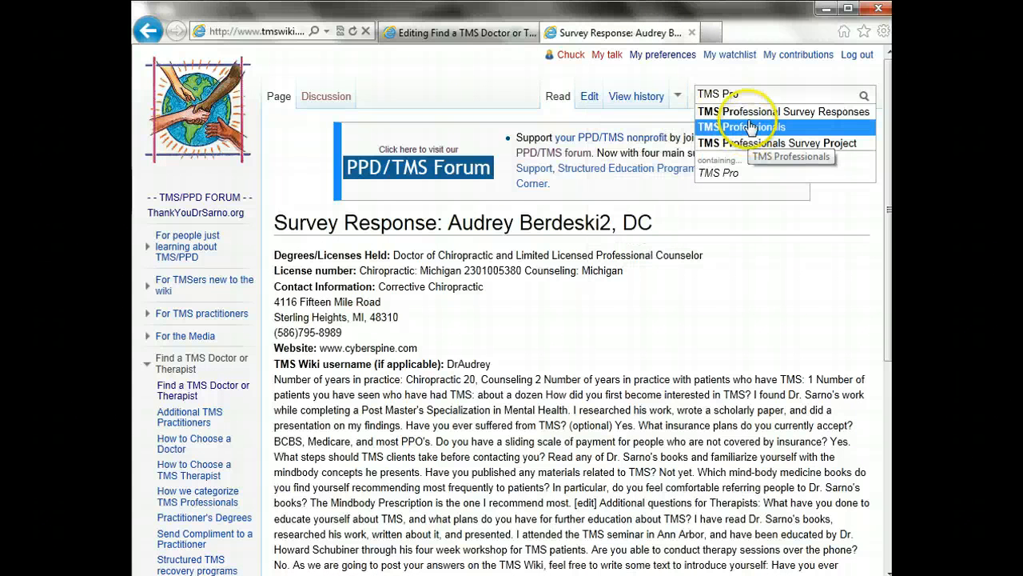
{"action": "key", "text": "BackSpace"}
{"action": "key", "text": "BackSpace"}
{"action": "key", "text": "BackSpace"}
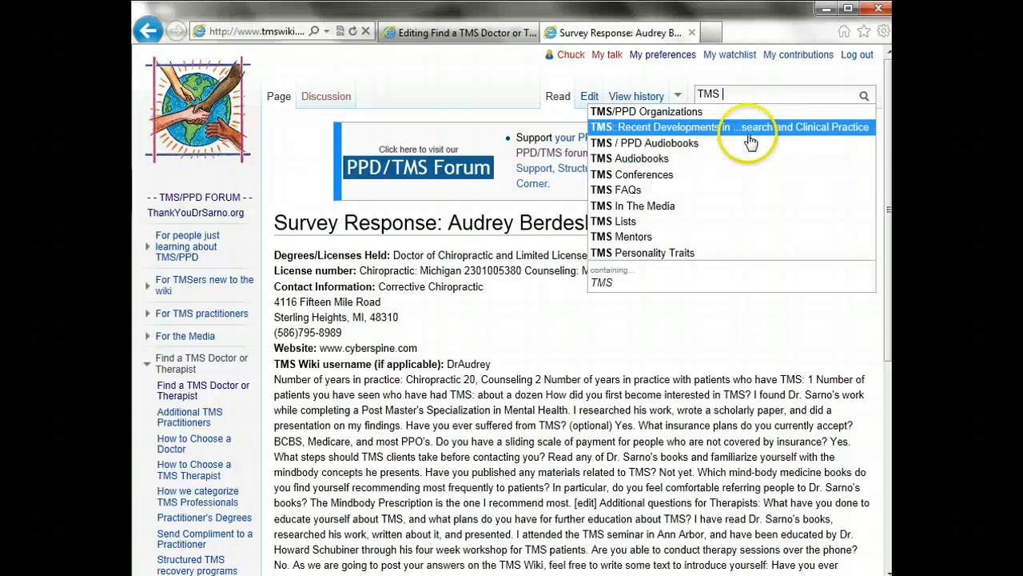
{"action": "key", "text": "BackSpace"}
{"action": "key", "text": "BackSpace"}
{"action": "key", "text": "BackSpace"}
{"action": "key", "text": "BackSpace"}
{"action": "type", "text": "P"}
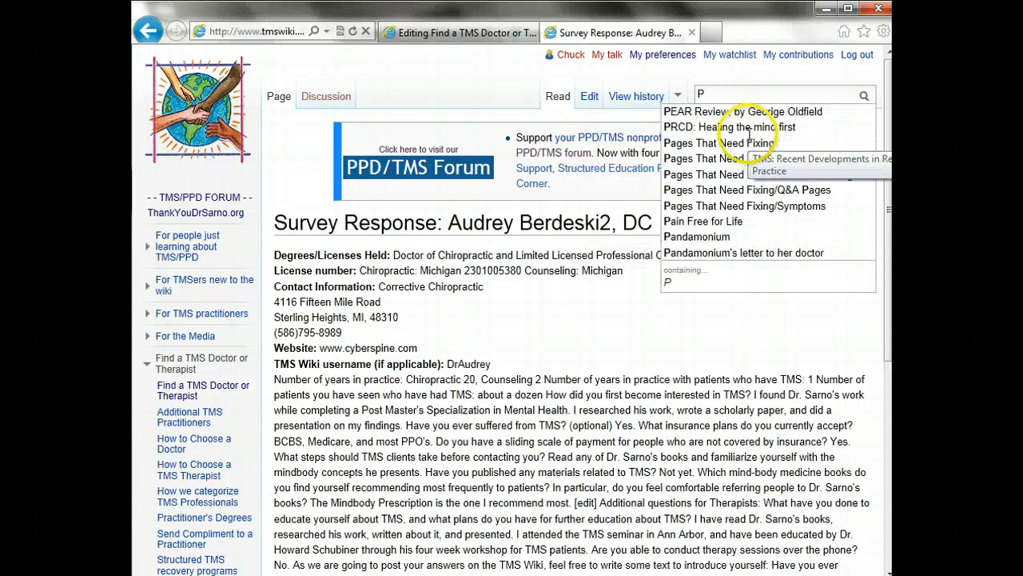
{"action": "type", "text": "rac"}
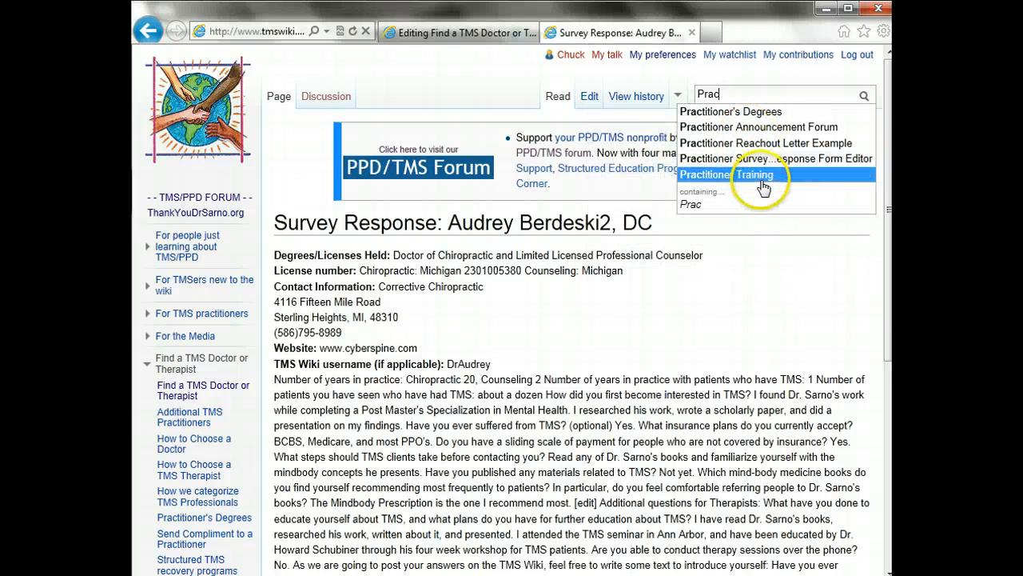
{"action": "left_click", "coordinate": [764, 163]}
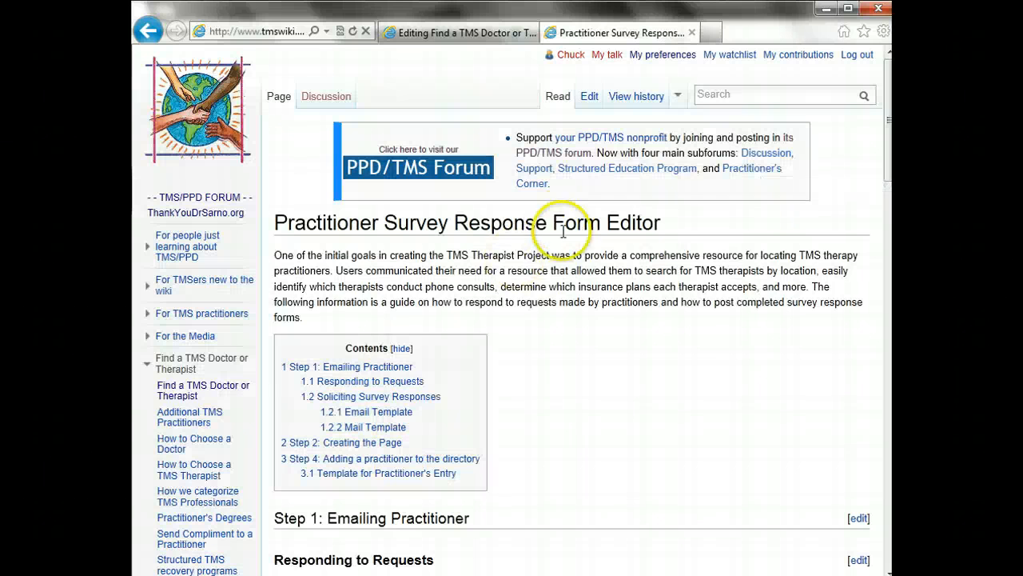
{"action": "left_click", "coordinate": [891, 556]}
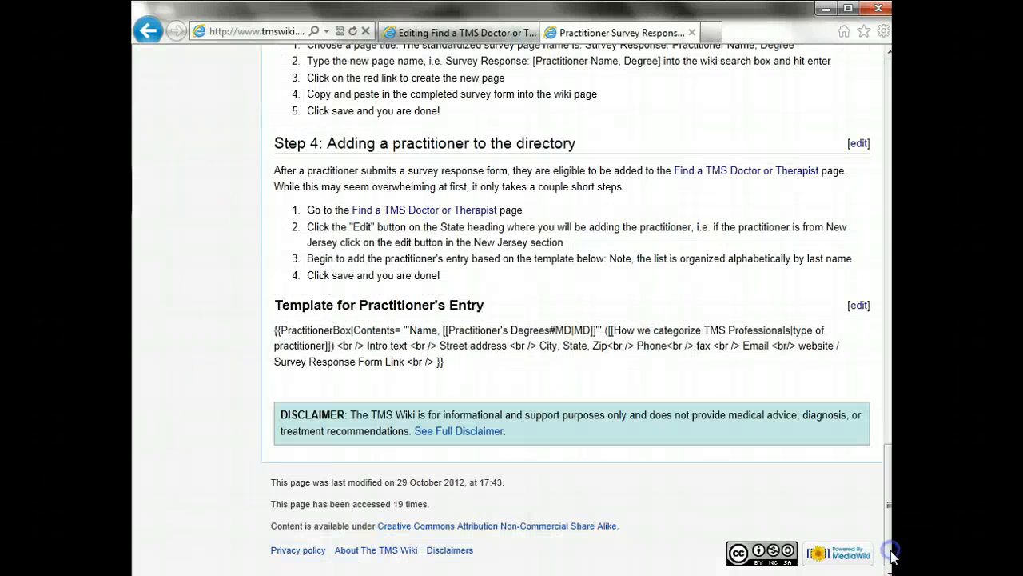
{"action": "left_click_drag", "start_coordinate": [475, 371], "coordinate": [268, 328]}
{"action": "left_click", "coordinate": [480, 372]}
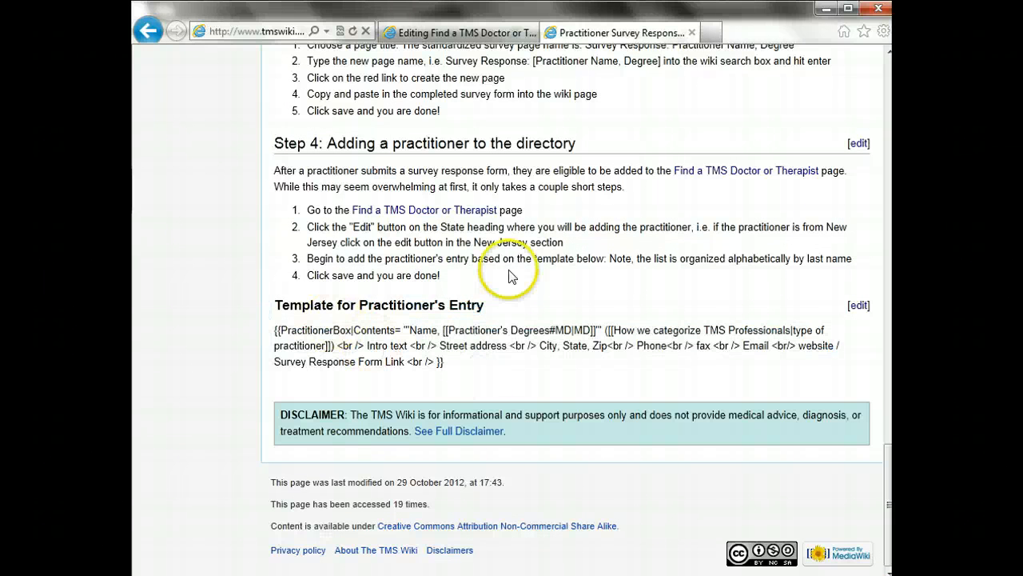
In the Michigan wikitext, put the caret on the blank line above the next entry
{"action": "left_click", "coordinate": [475, 33]}
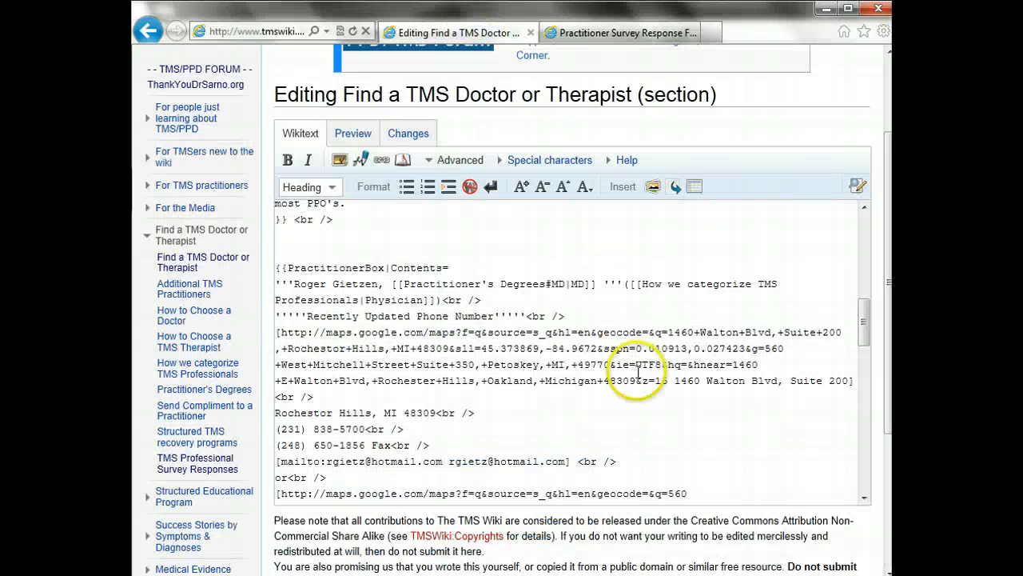
{"action": "left_click_drag", "start_coordinate": [287, 268], "coordinate": [432, 412]}
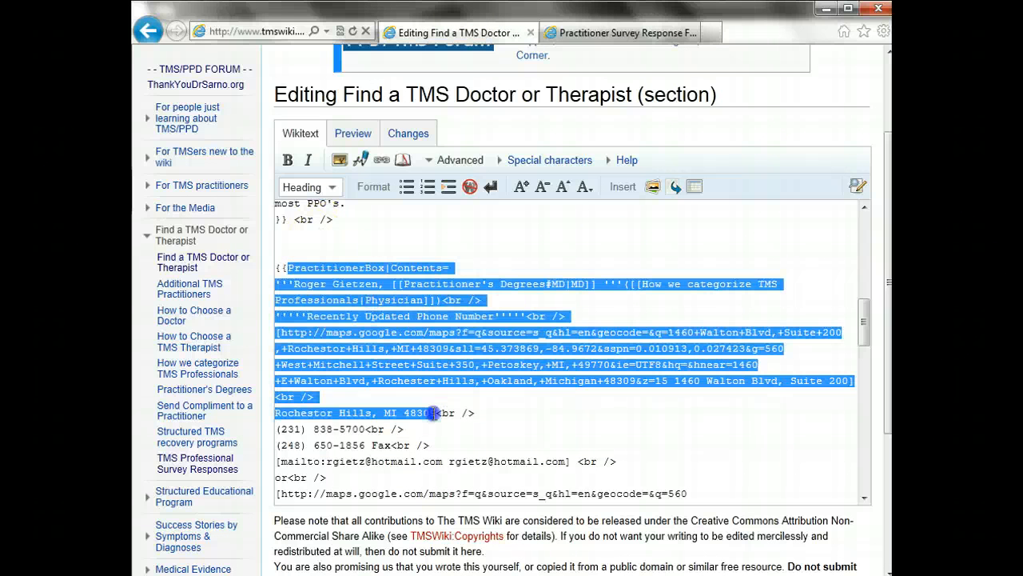
{"action": "left_click", "coordinate": [429, 398]}
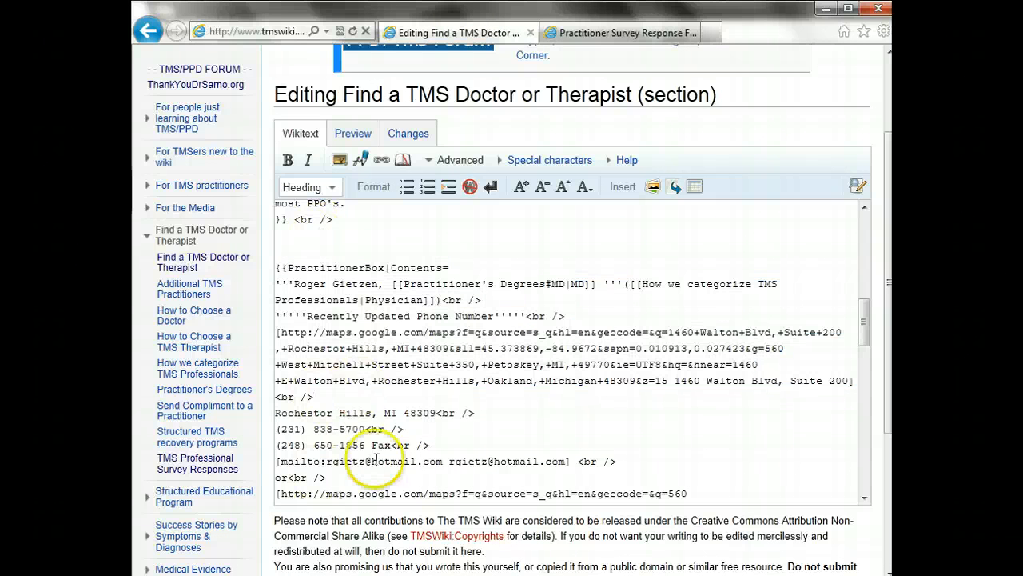
{"action": "left_click", "coordinate": [378, 243]}
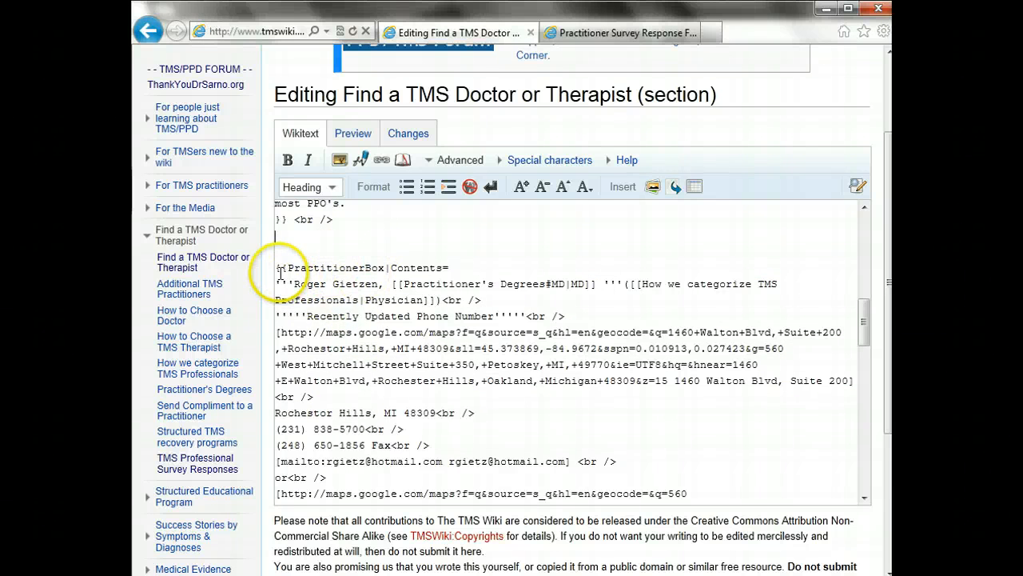
{"action": "left_click_drag", "start_coordinate": [275, 268], "coordinate": [343, 366]}
{"action": "left_click", "coordinate": [372, 393]}
{"action": "left_click", "coordinate": [293, 231]}
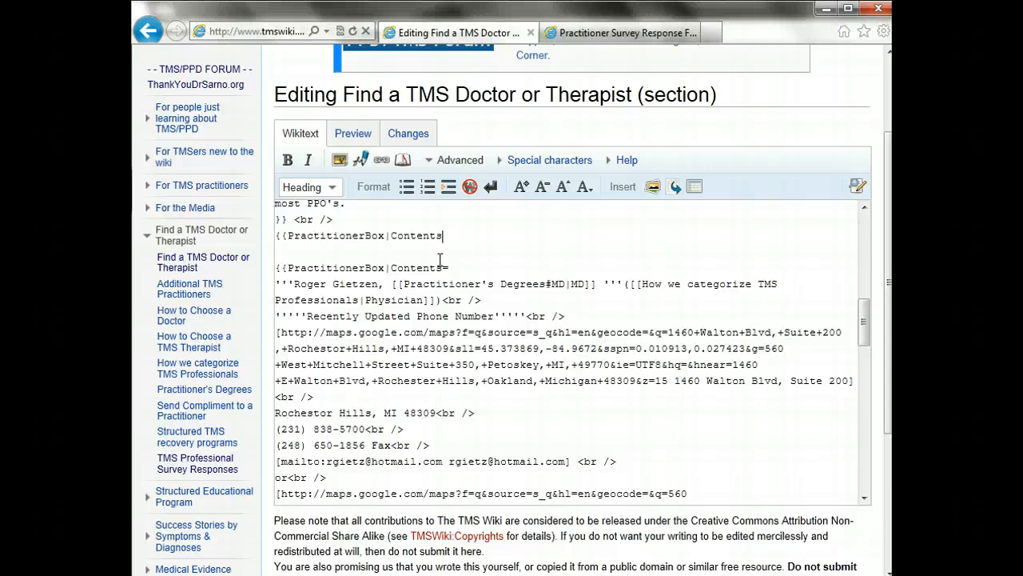
Start the new PractitionerBox with her name and a partial [[Practitioner's Degrees# link
{"action": "left_click", "coordinate": [440, 259]}
{"action": "key", "text": "Return"}
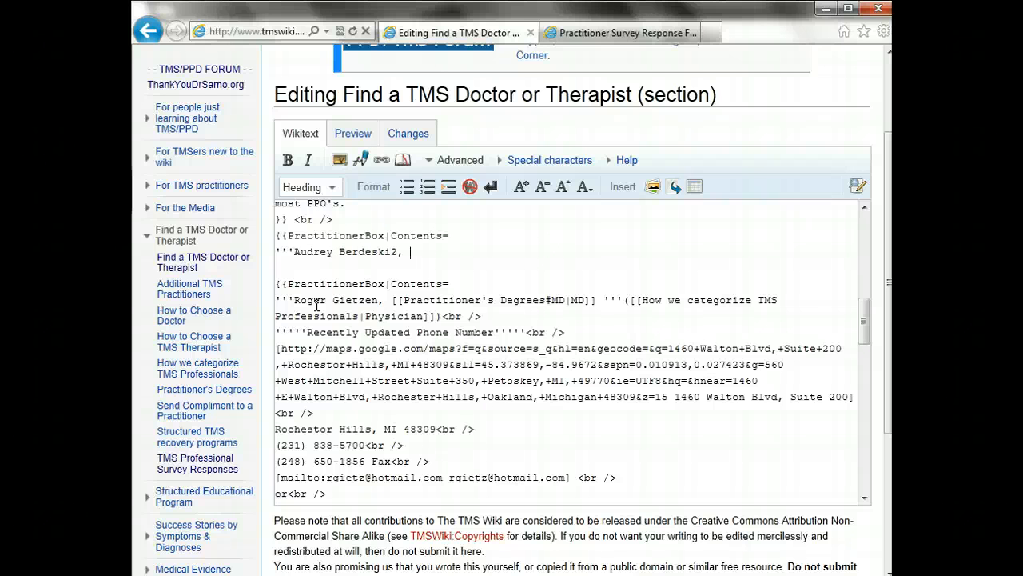
{"action": "left_click_drag", "start_coordinate": [403, 301], "coordinate": [588, 303]}
{"action": "left_click", "coordinate": [591, 303]}
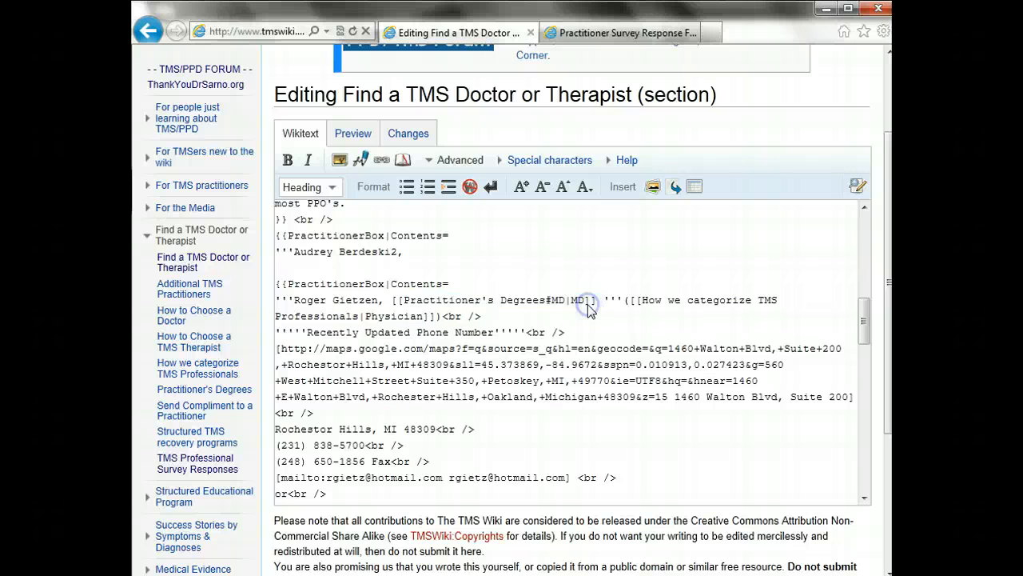
{"action": "left_click", "coordinate": [515, 284]}
{"action": "left_click", "coordinate": [465, 252]}
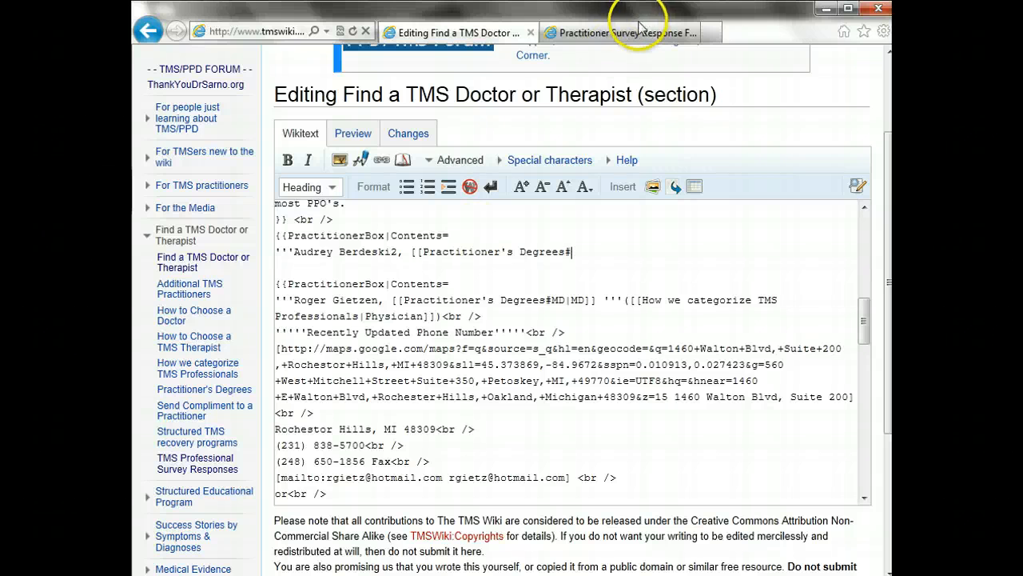
Go to the top of the Practitioner Survey Response Form Editor tab and start a search
{"action": "left_click", "coordinate": [666, 36]}
{"action": "left_click", "coordinate": [885, 103]}
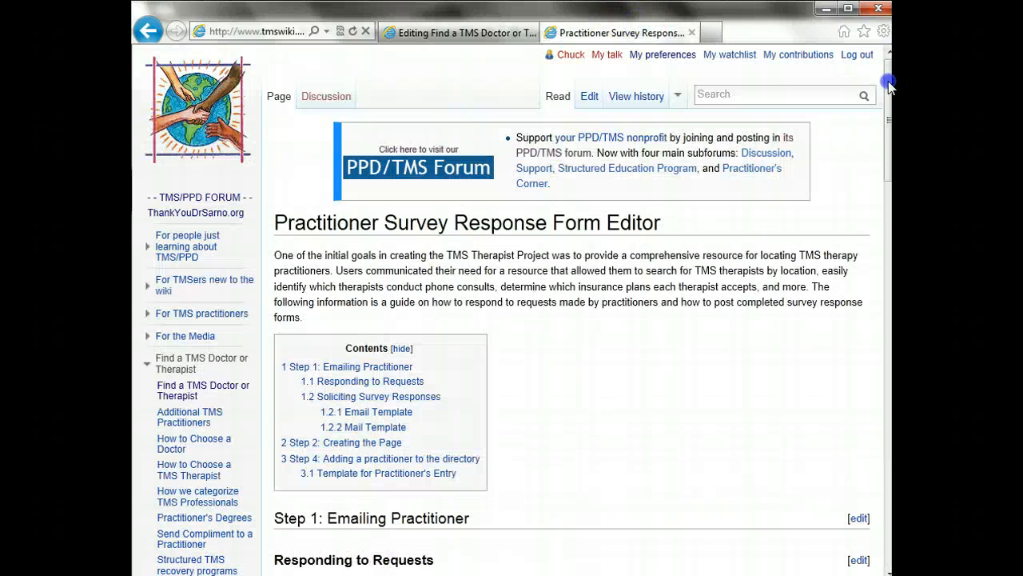
{"action": "left_click", "coordinate": [801, 88]}
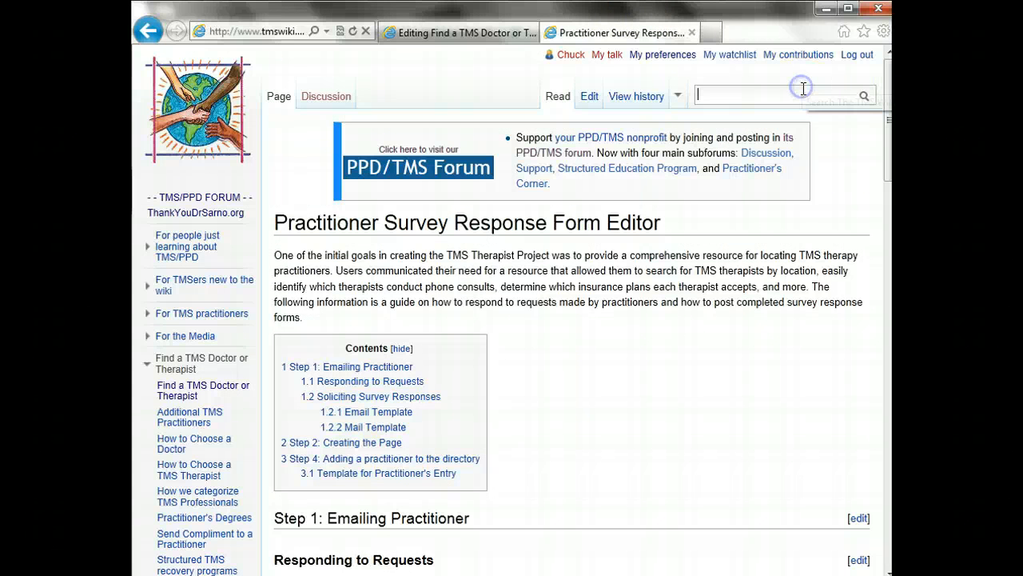
Search 'Pract' and read the degree definitions on the Practitioner's Degrees page
{"action": "type", "text": "Pract"}
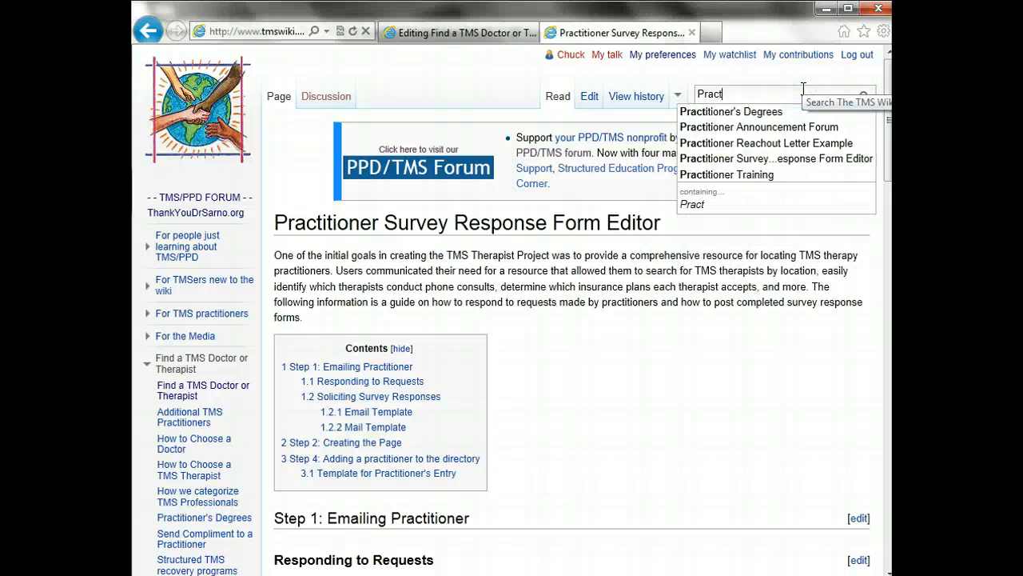
{"action": "left_click", "coordinate": [769, 111]}
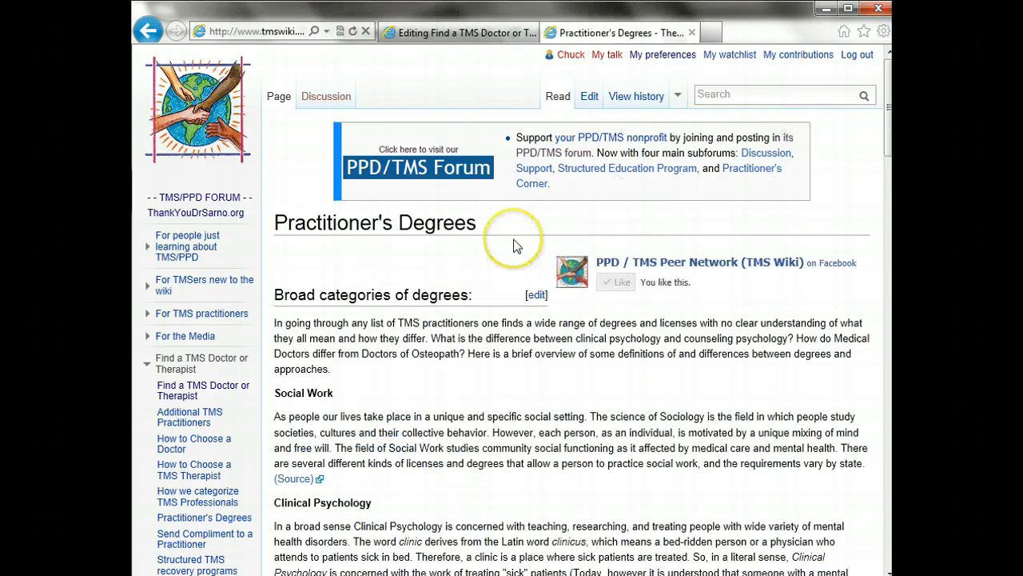
{"action": "scroll", "coordinate": [514, 246], "scroll_direction": "down", "scroll_amount": 1}
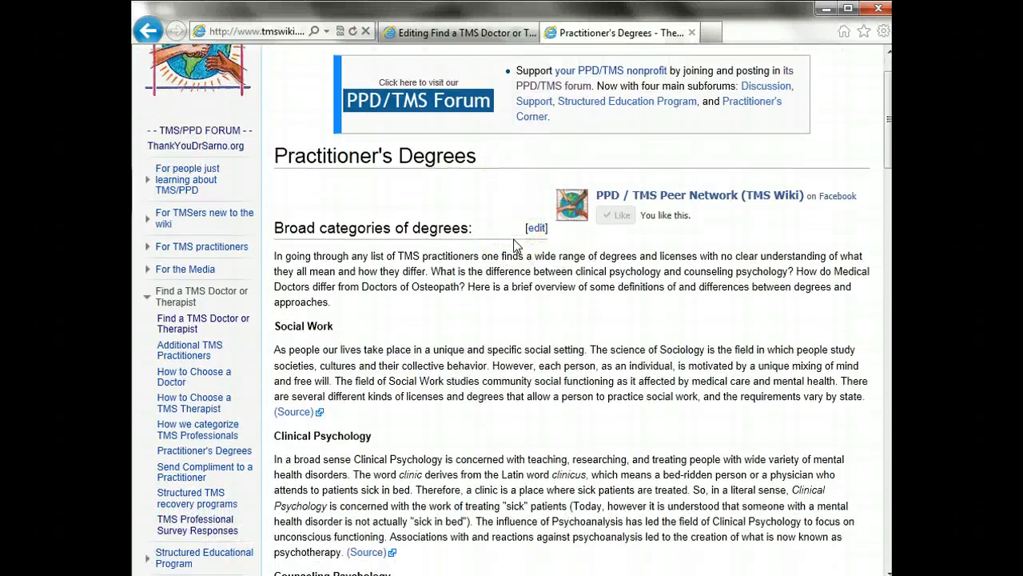
{"action": "scroll", "coordinate": [514, 245], "scroll_direction": "down", "scroll_amount": 5}
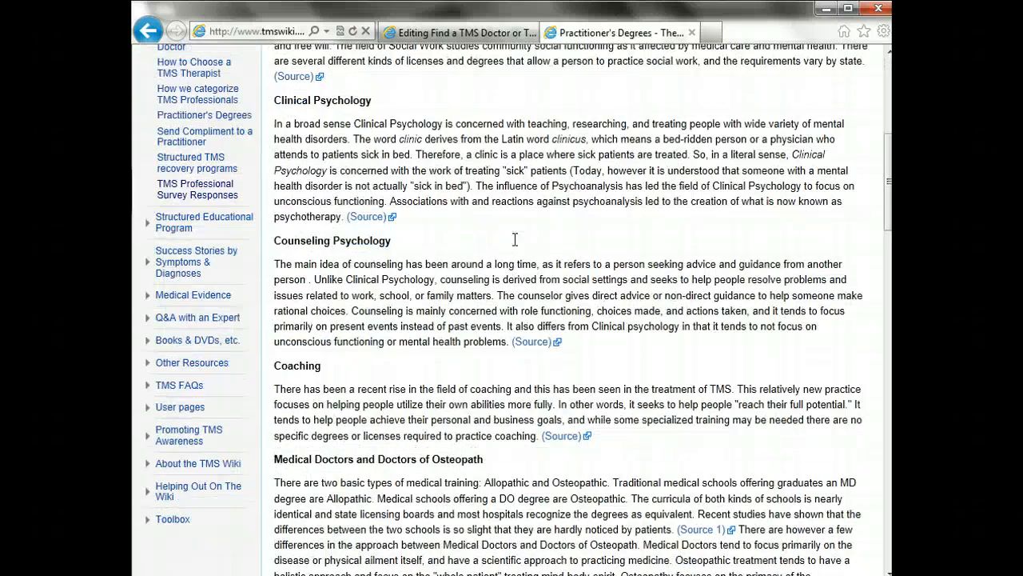
{"action": "scroll", "coordinate": [515, 239], "scroll_direction": "down", "scroll_amount": 10}
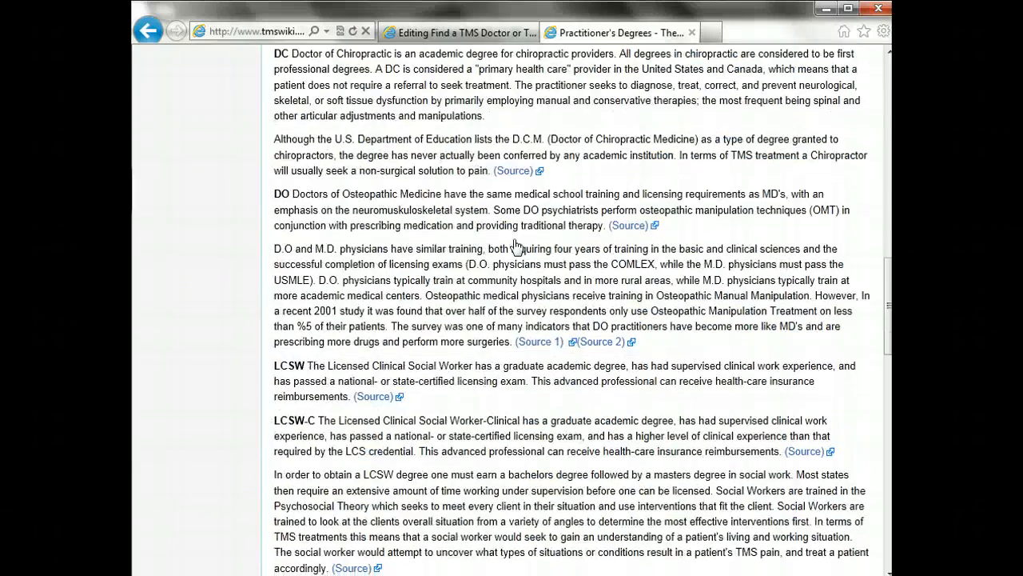
{"action": "scroll", "coordinate": [515, 245], "scroll_direction": "down", "scroll_amount": 8}
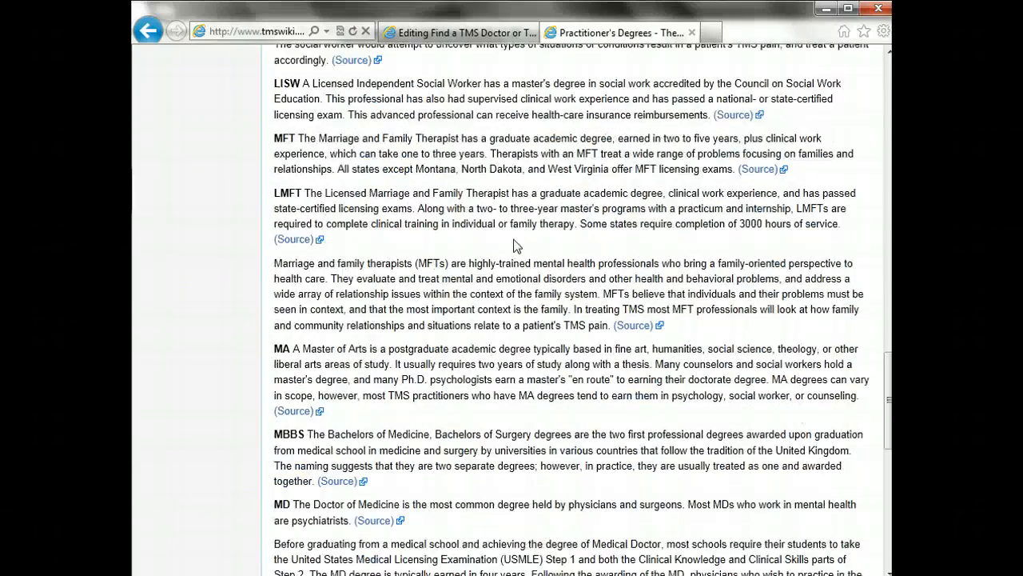
{"action": "scroll", "coordinate": [514, 245], "scroll_direction": "down", "scroll_amount": 6}
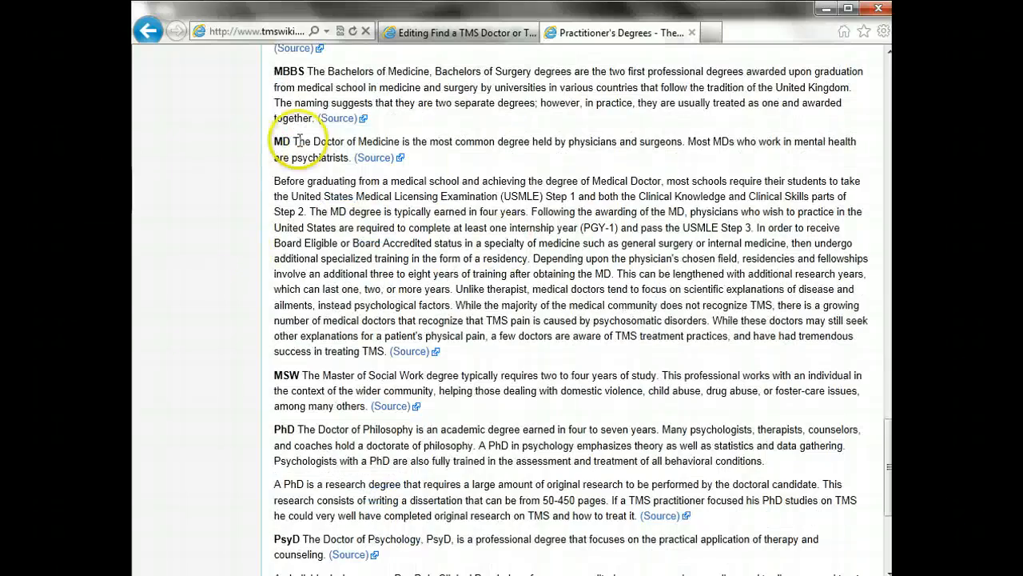
{"action": "left_click", "coordinate": [502, 30]}
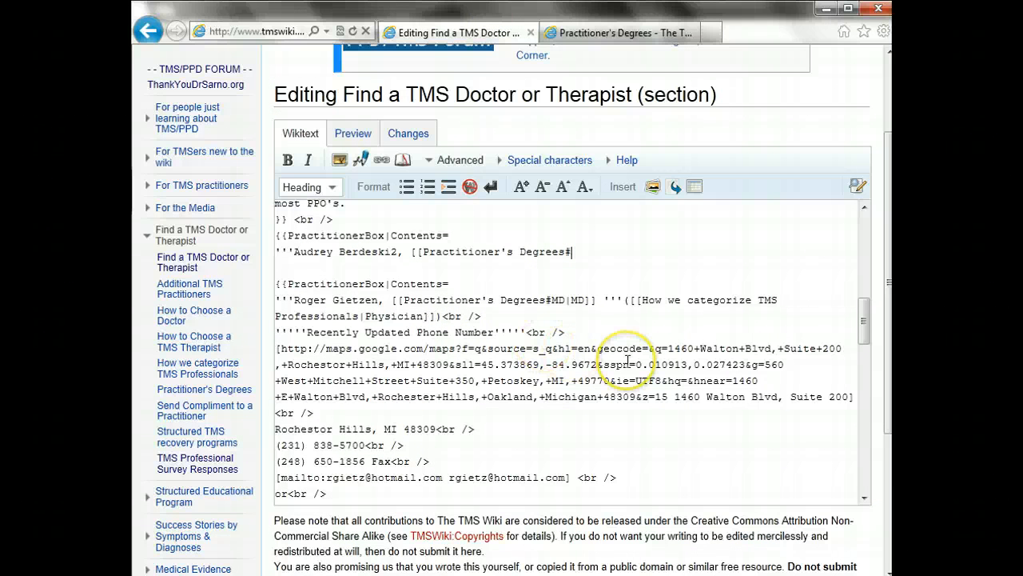
Complete the new entry's bold degree link as [[Practitioner's Degrees#DC|DC]]'''
{"action": "type", "text": "|DC"}
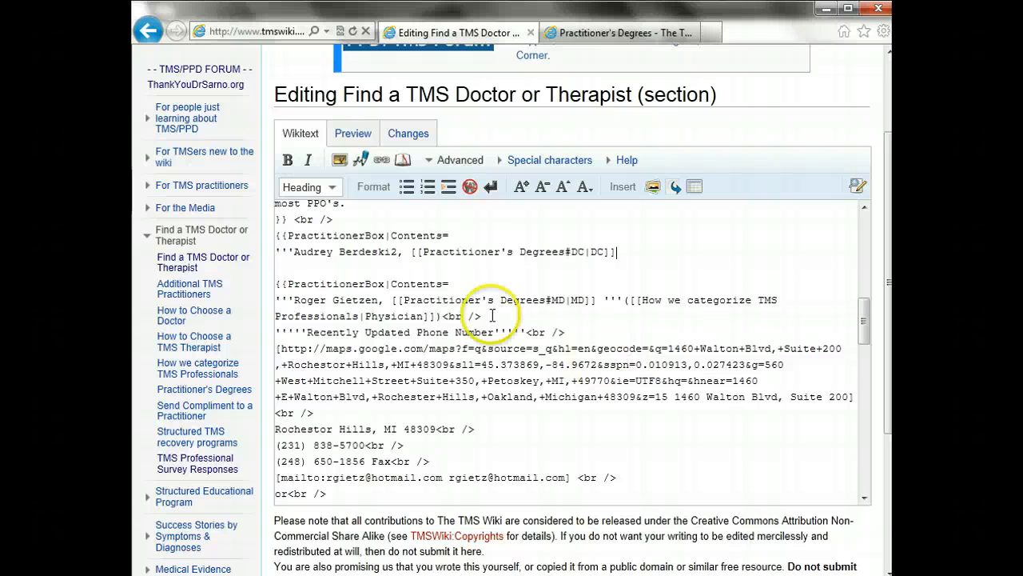
{"action": "left_click", "coordinate": [617, 303]}
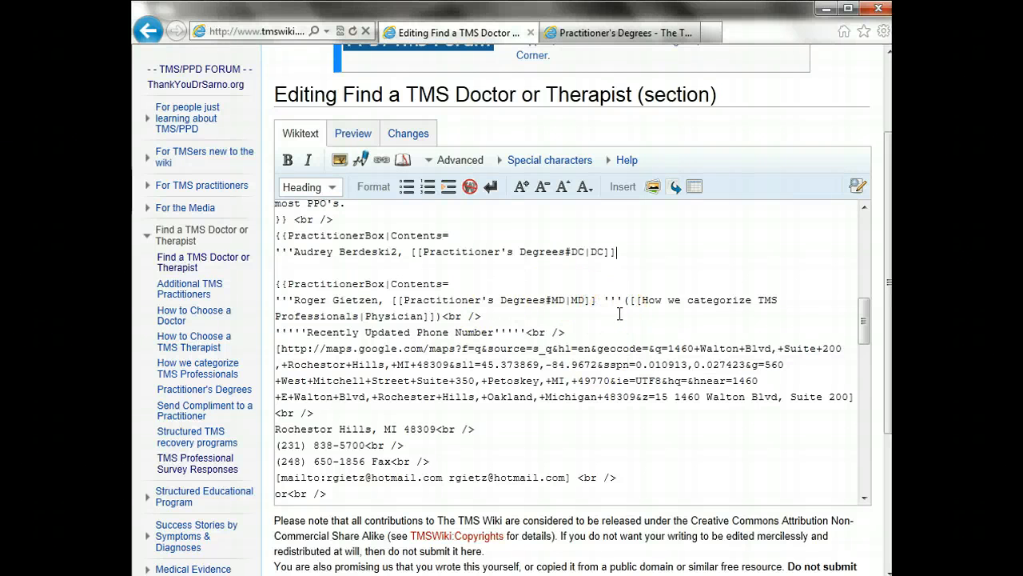
{"action": "left_click", "coordinate": [486, 251]}
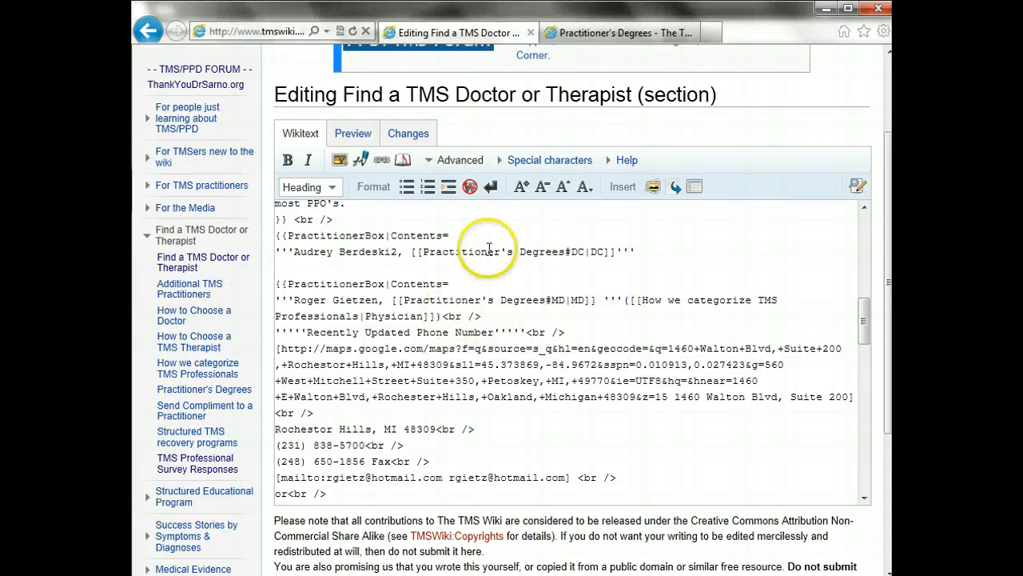
{"action": "left_click", "coordinate": [622, 254]}
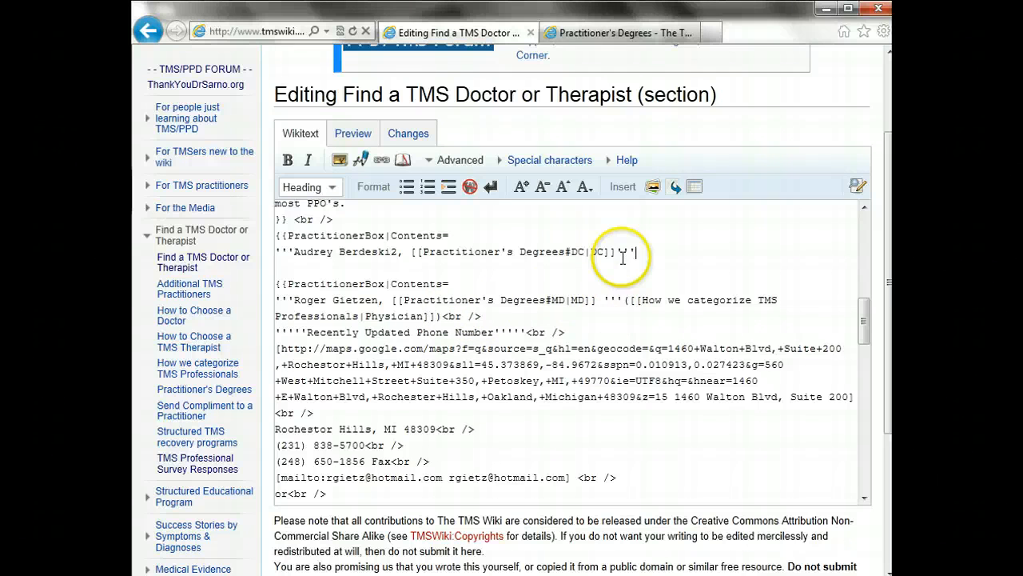
Copy '([[How we categorize TMS Professionals' from the entry below, paste it after the degree, and preview
{"action": "left_click", "coordinate": [626, 300]}
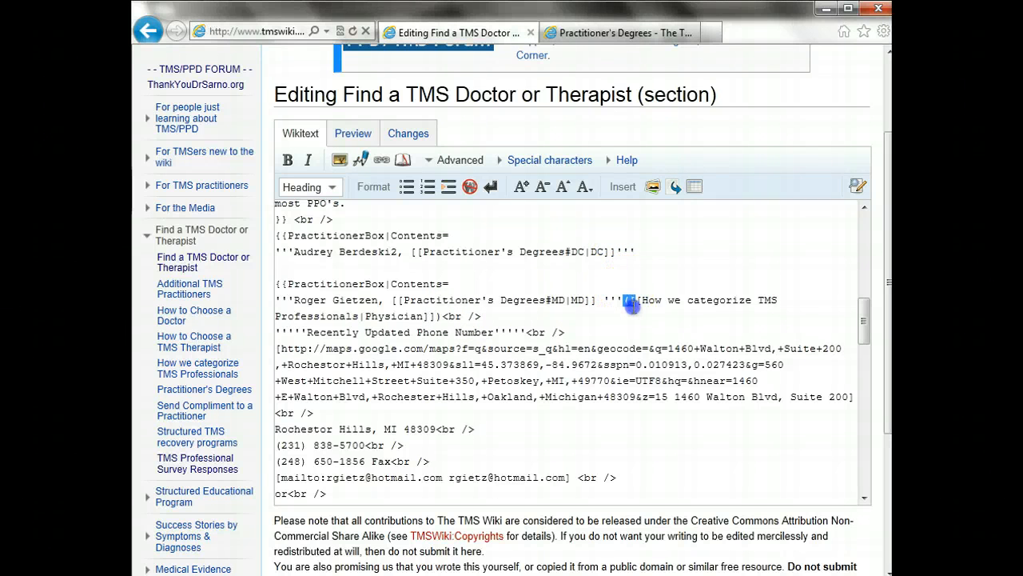
{"action": "key", "text": "shift+Down"}
{"action": "left_click", "coordinate": [360, 317], "text": "shift"}
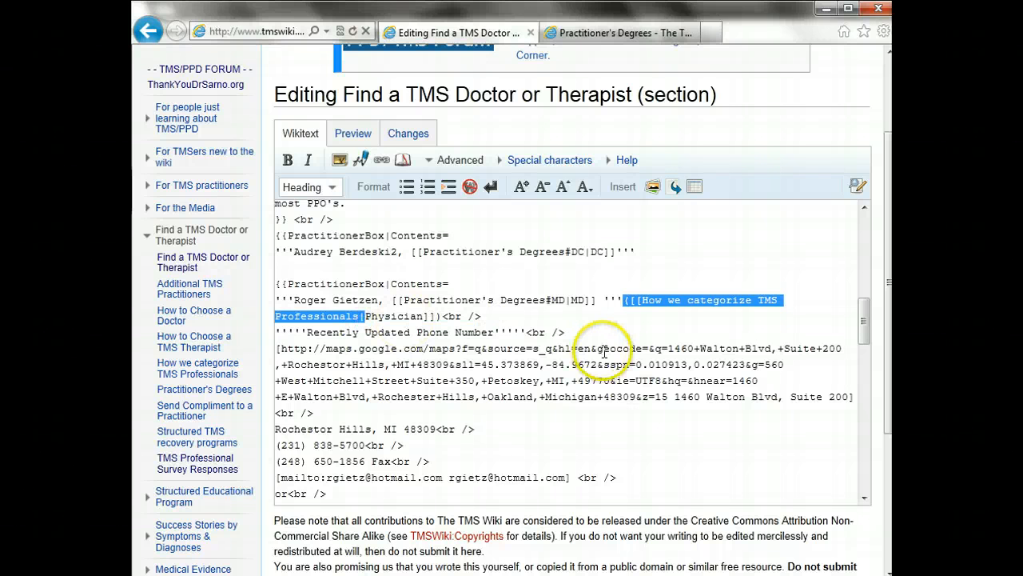
{"action": "left_click", "coordinate": [704, 256]}
{"action": "type", "text": "([[How we categorize TMS Professionals"}
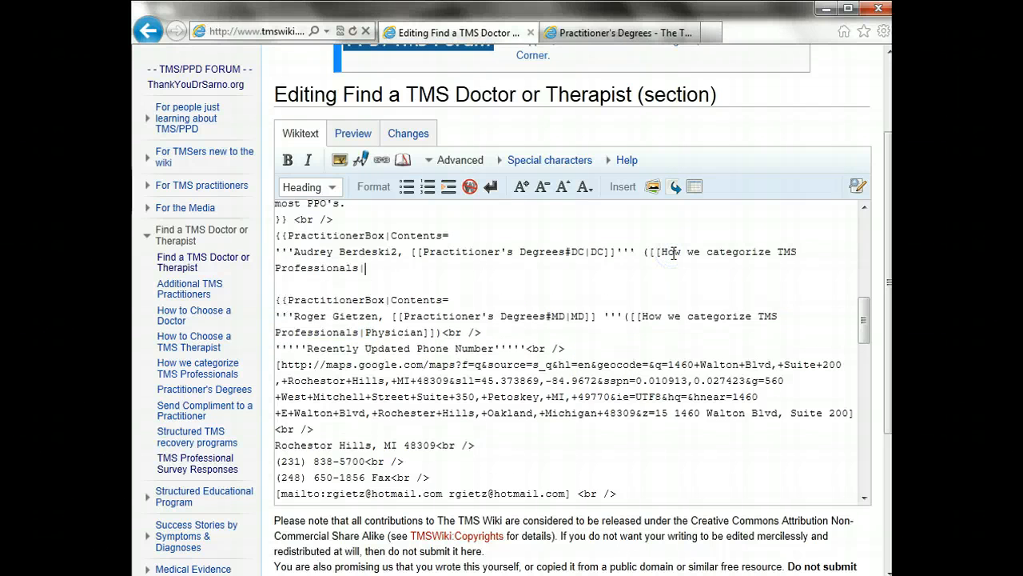
{"action": "left_click", "coordinate": [351, 136]}
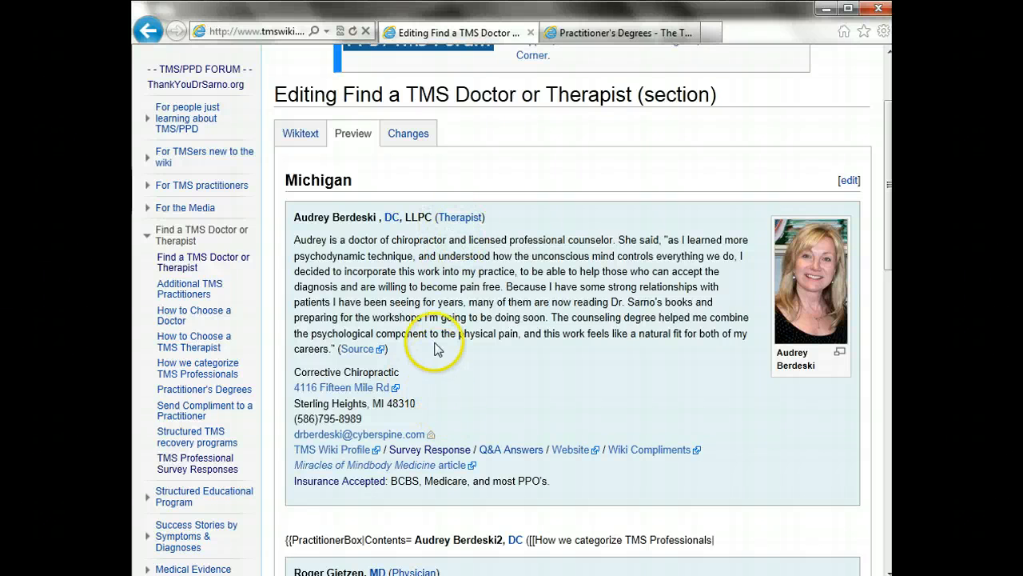
End the first line with |Therapist]]) and a <br /> copied from below, then add an empty line
{"action": "left_click", "coordinate": [296, 138]}
{"action": "left_click", "coordinate": [491, 331]}
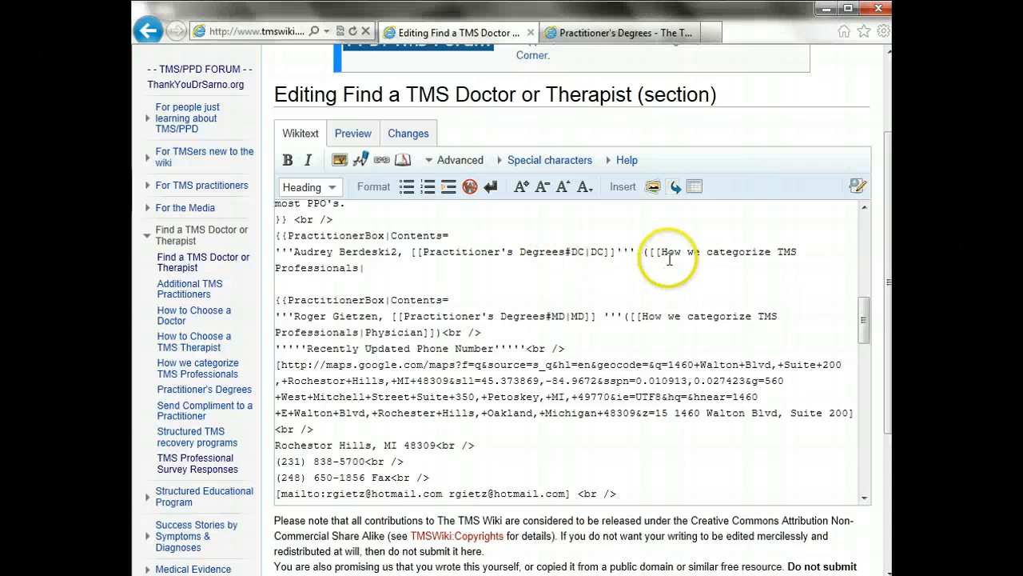
{"action": "left_click", "coordinate": [386, 267]}
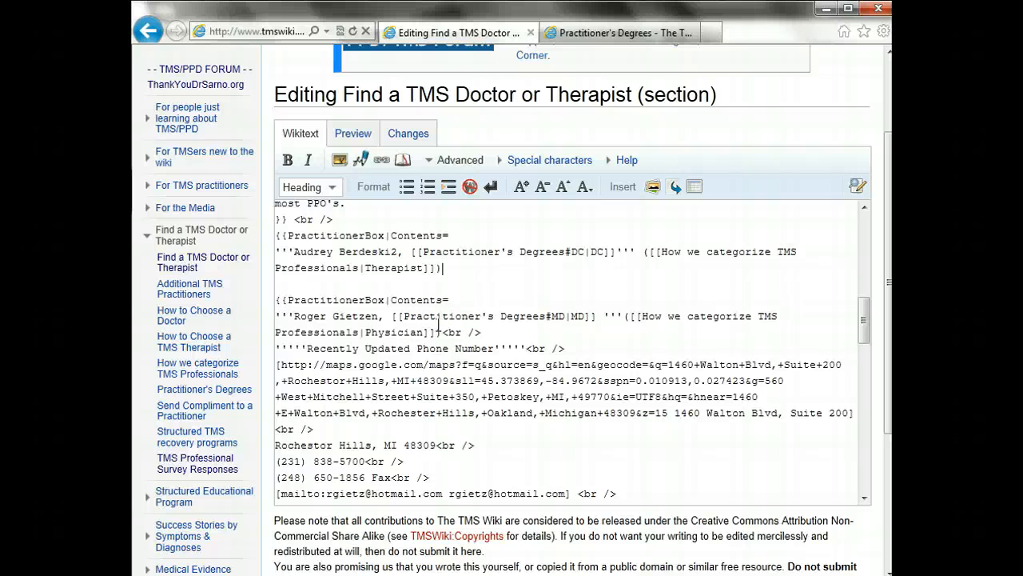
{"action": "left_click_drag", "start_coordinate": [426, 333], "coordinate": [447, 332]}
{"action": "left_click", "coordinate": [488, 334]}
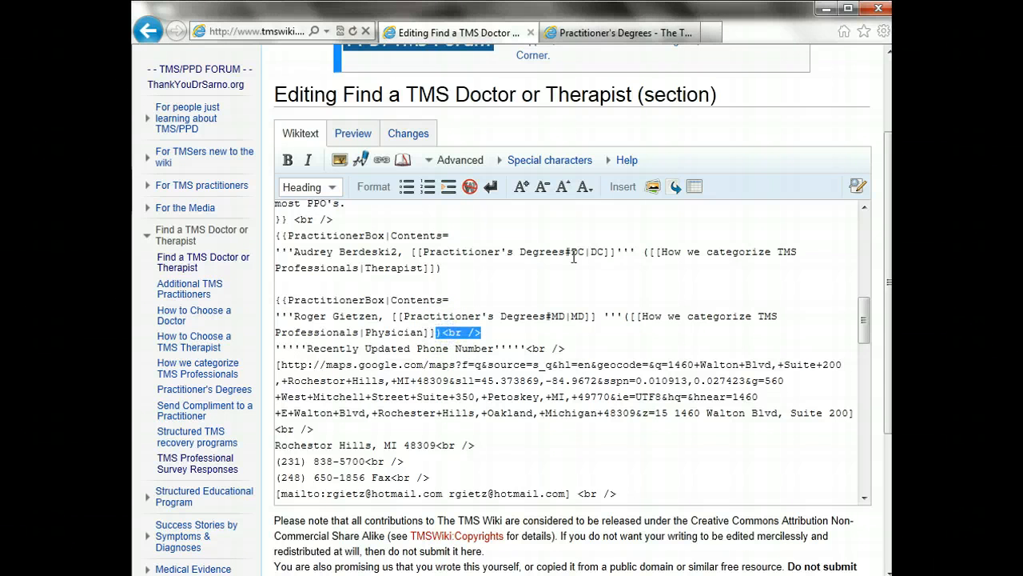
{"action": "key", "text": "Up"}
{"action": "key", "text": "Up"}
{"action": "key", "text": "Up"}
{"action": "key", "text": "Up"}
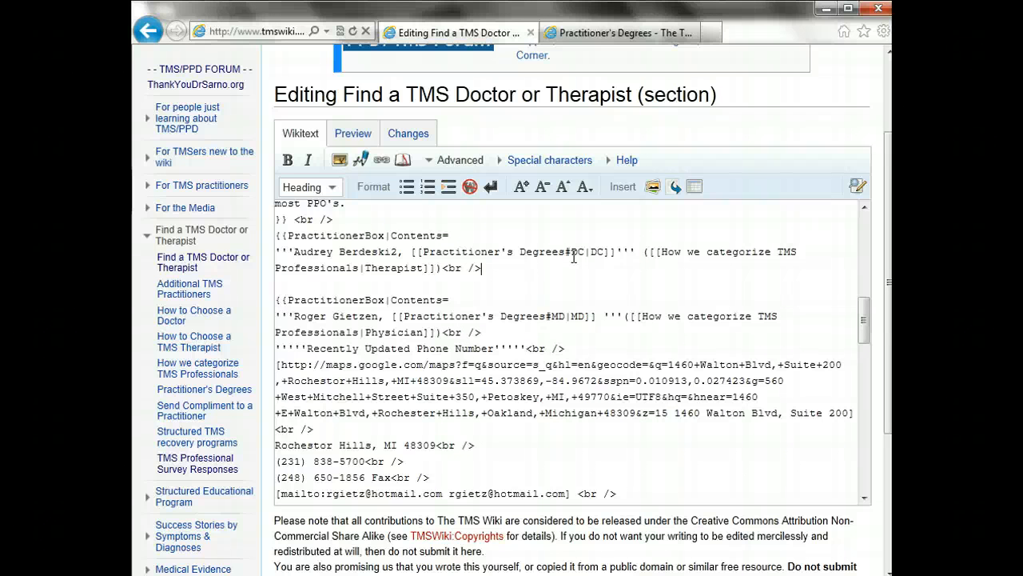
{"action": "key", "text": "Return"}
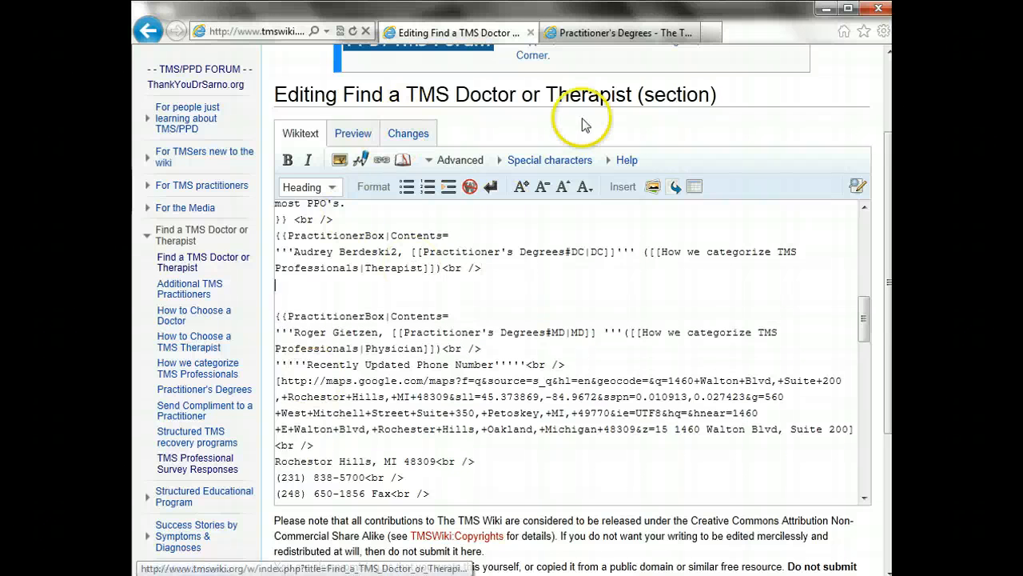
{"action": "left_click", "coordinate": [608, 33]}
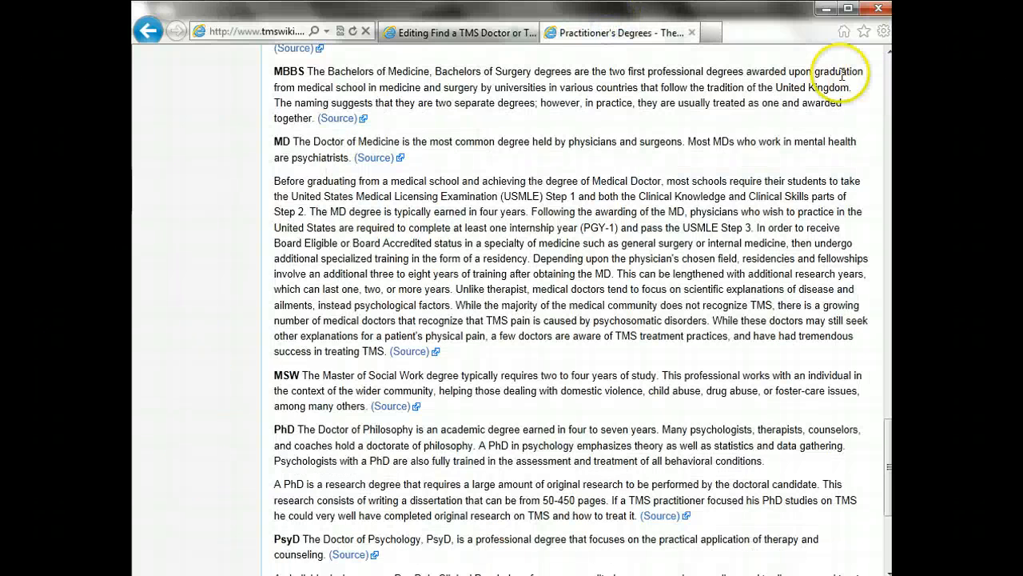
{"action": "left_click", "coordinate": [147, 33]}
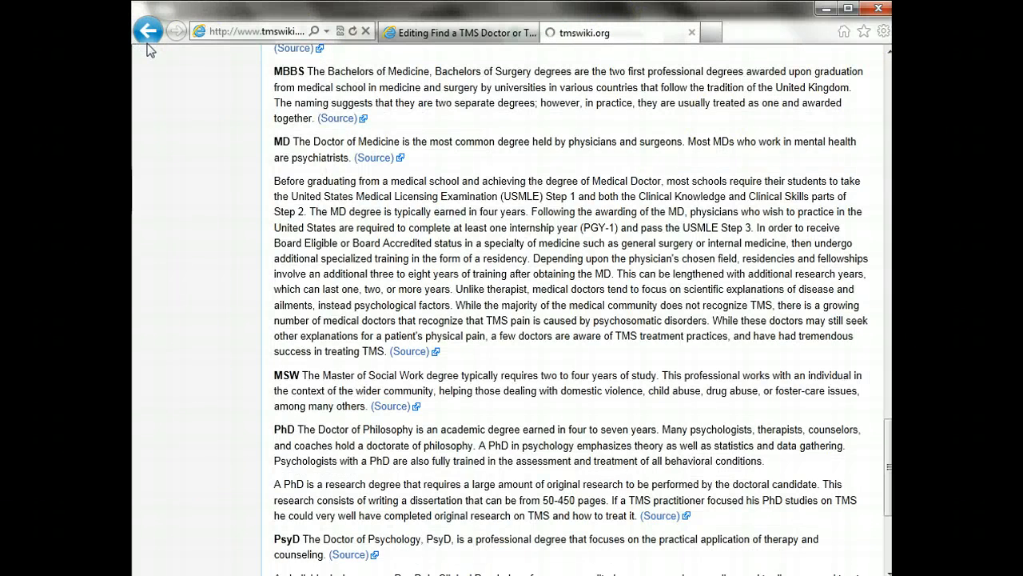
{"action": "left_click_drag", "start_coordinate": [888, 151], "coordinate": [889, 568]}
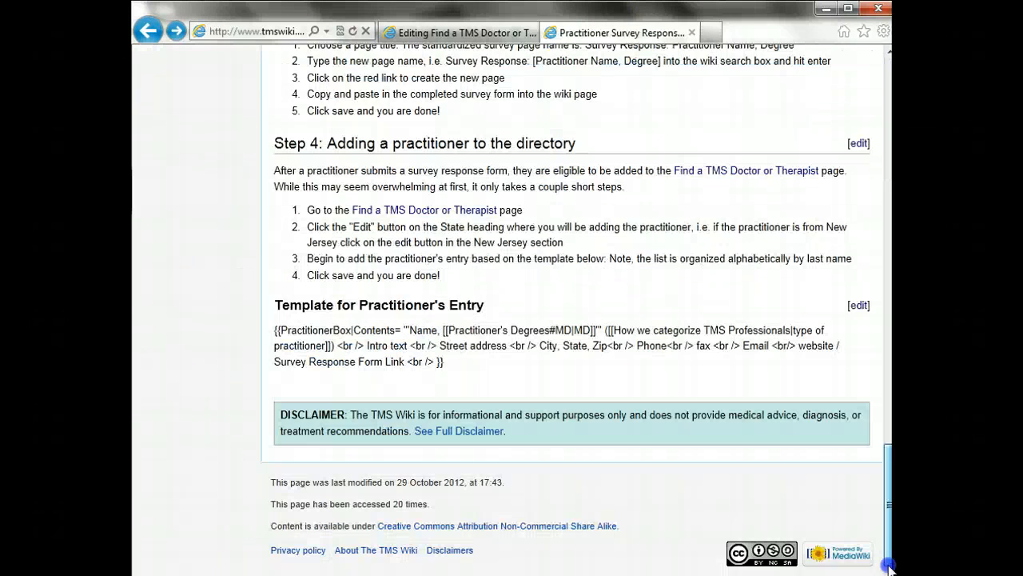
{"action": "left_click_drag", "start_coordinate": [405, 330], "coordinate": [599, 349]}
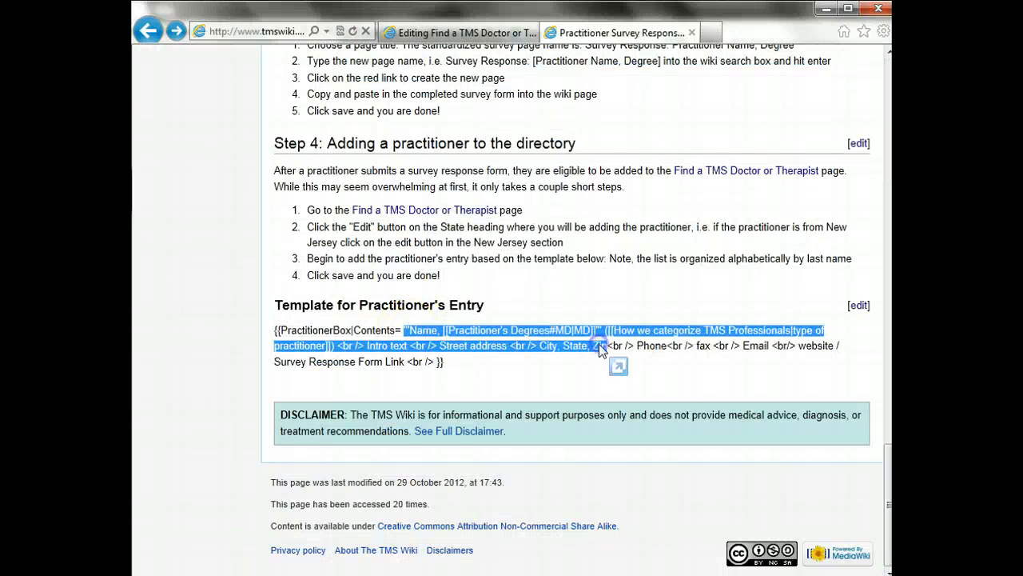
{"action": "left_click", "coordinate": [600, 345]}
{"action": "left_click_drag", "start_coordinate": [338, 346], "coordinate": [593, 354]}
{"action": "left_click", "coordinate": [497, 387]}
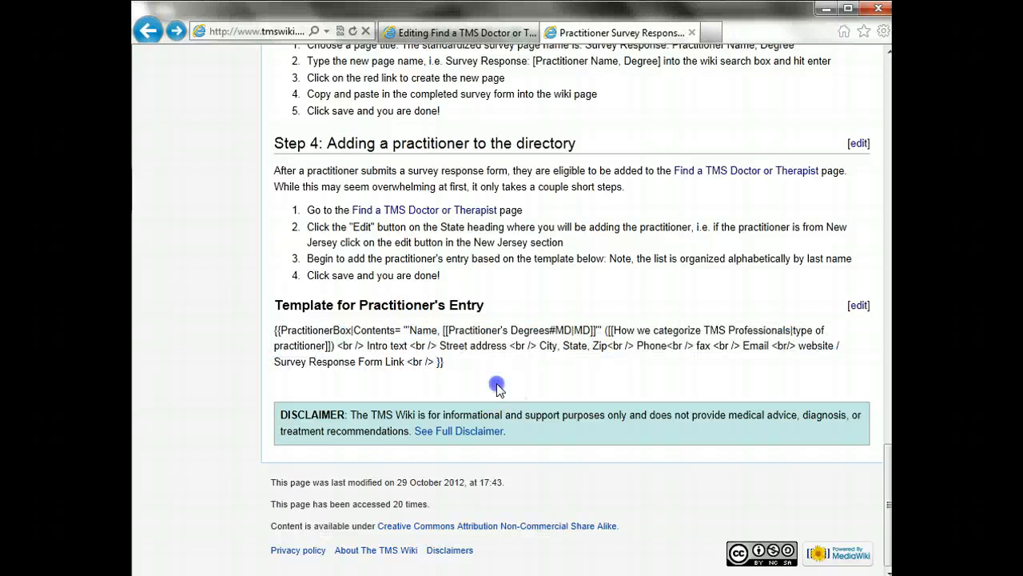
{"action": "left_click_drag", "start_coordinate": [367, 346], "coordinate": [407, 345]}
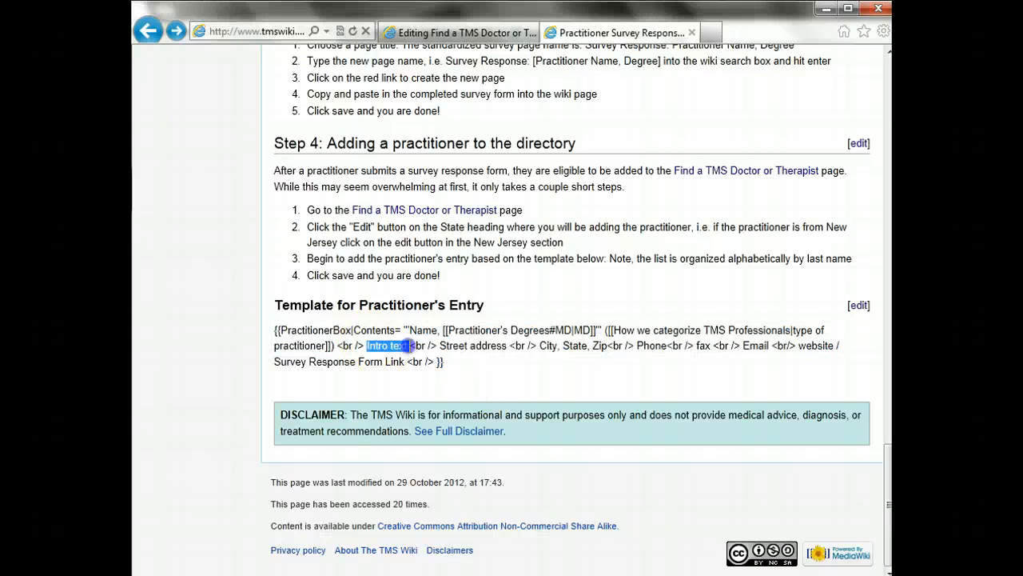
{"action": "left_click", "coordinate": [432, 33]}
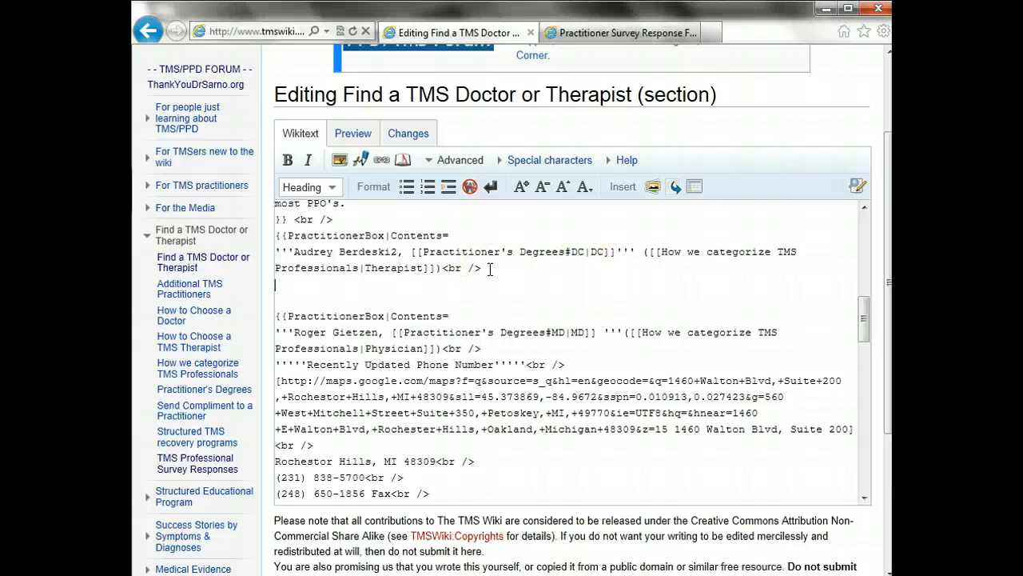
{"action": "left_click", "coordinate": [579, 33]}
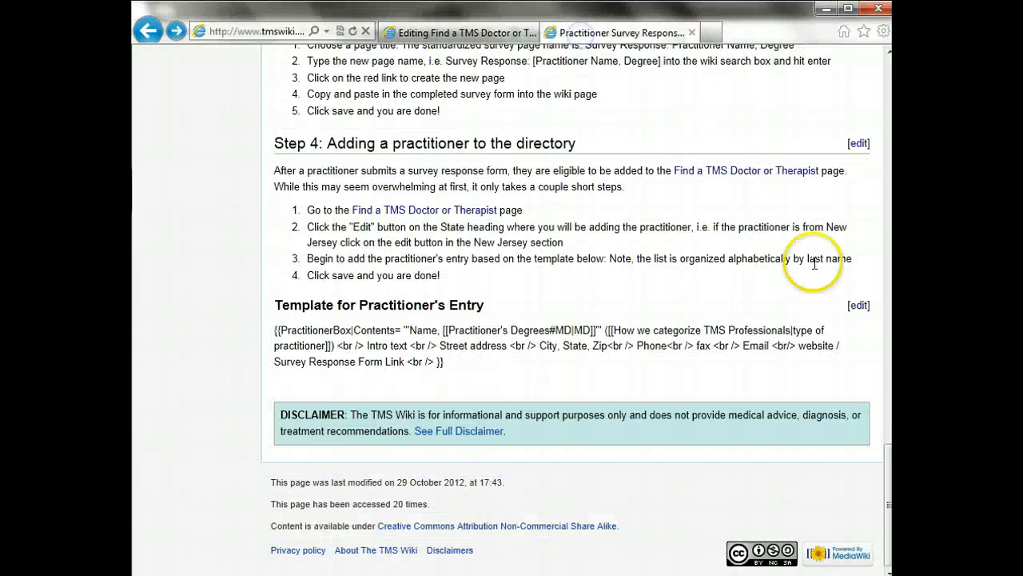
{"action": "left_click_drag", "start_coordinate": [887, 508], "coordinate": [850, 131]}
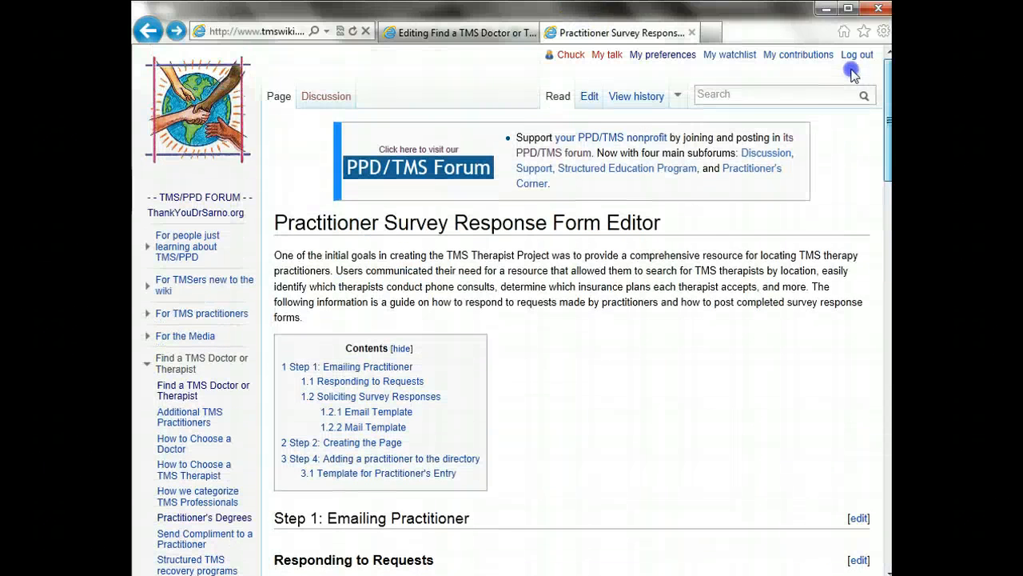
Search 'Survey Response: Au', open her survey response, and copy her TMS education answer
{"action": "left_click", "coordinate": [817, 88]}
{"action": "type", "text": "Survey "}
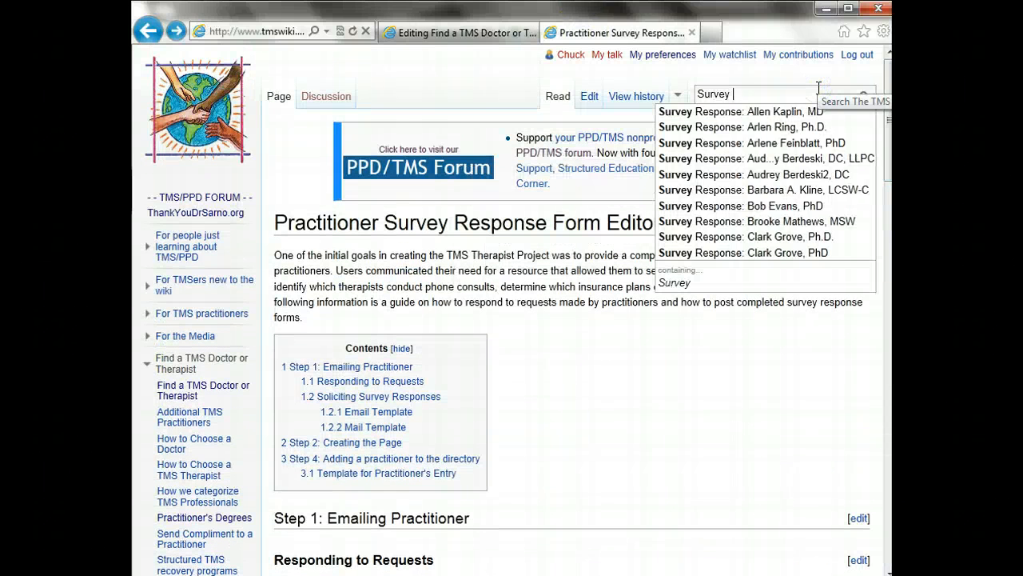
{"action": "type", "text": "Response:"}
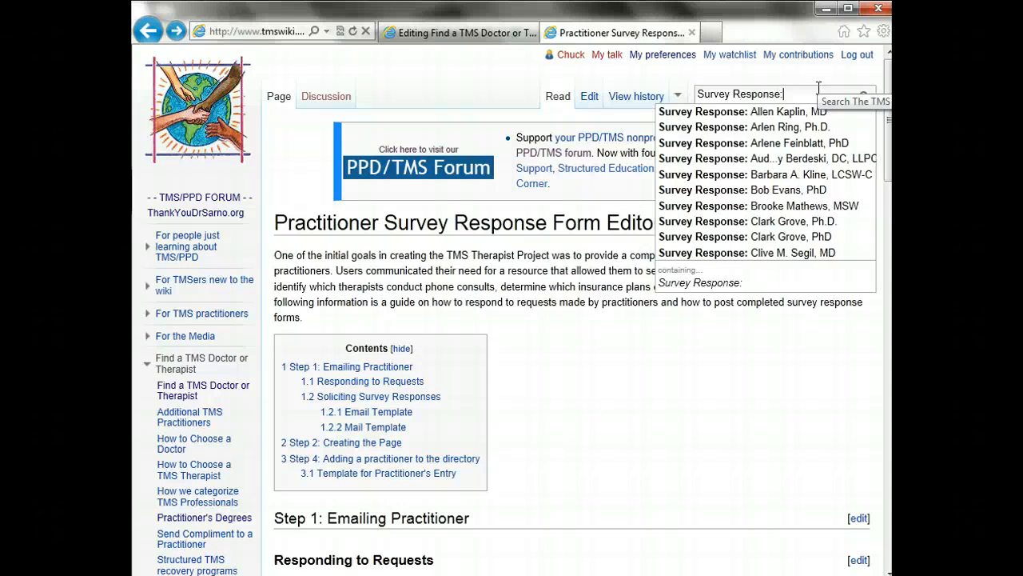
{"action": "type", "text": "A"}
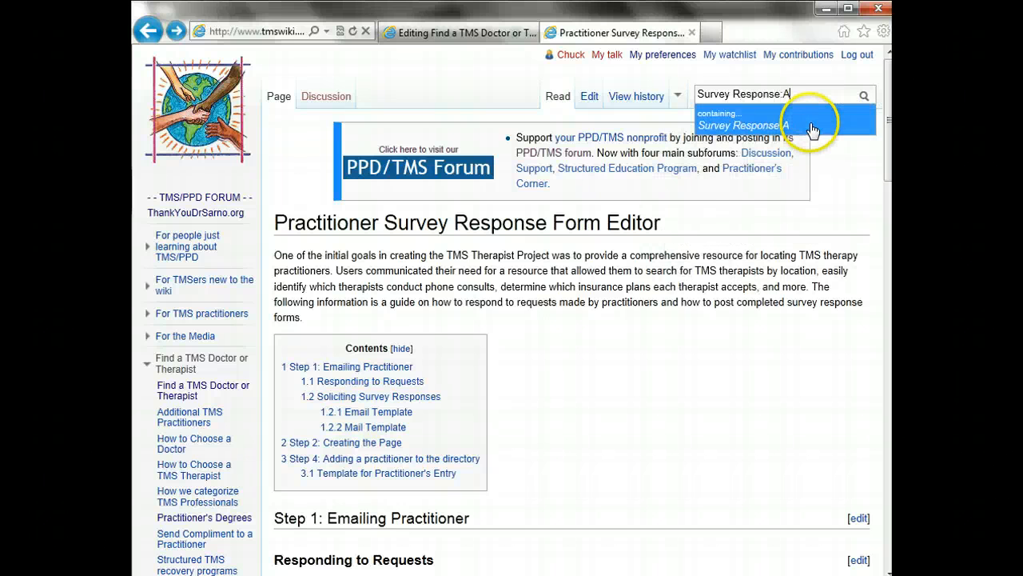
{"action": "key", "text": "BackSpace"}
{"action": "type", "text": "Au"}
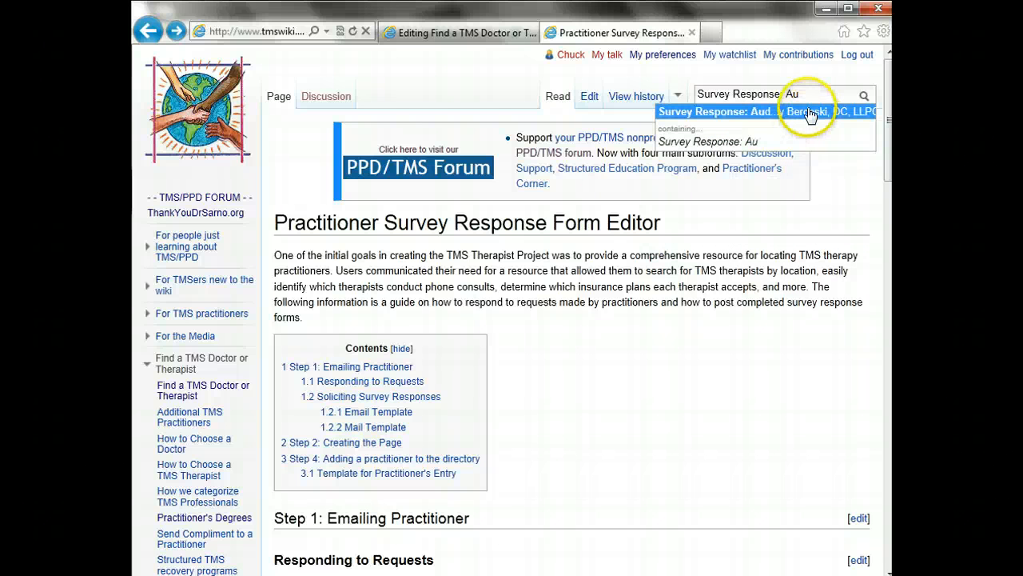
{"action": "left_click", "coordinate": [807, 115]}
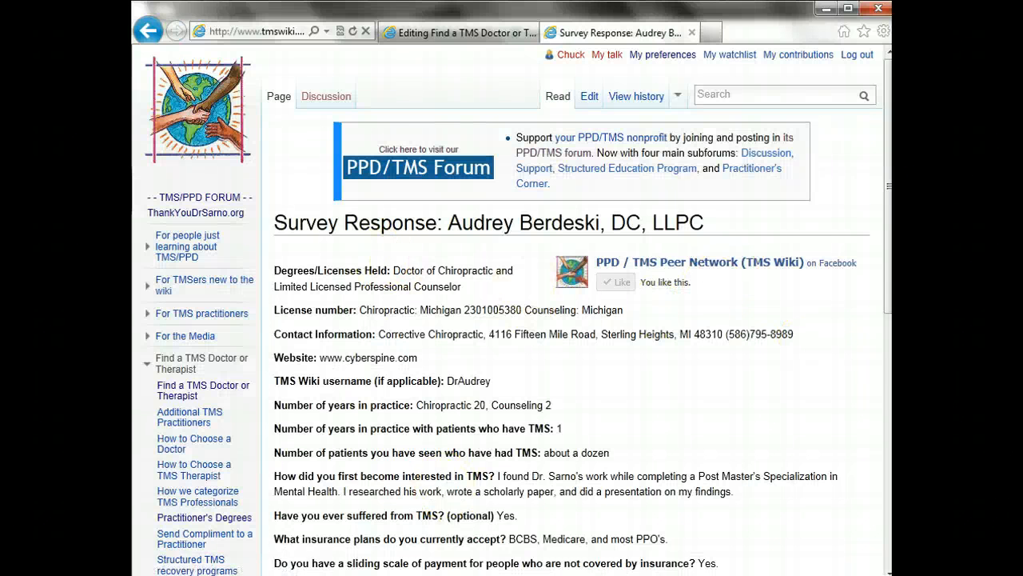
{"action": "left_click", "coordinate": [888, 410]}
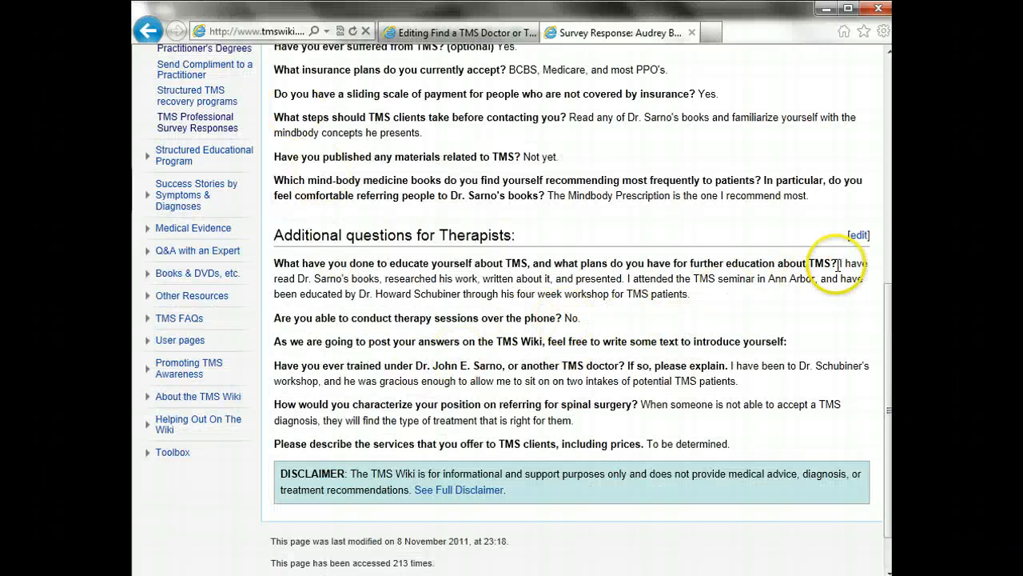
{"action": "left_click_drag", "start_coordinate": [838, 264], "coordinate": [837, 291]}
{"action": "key", "text": "ctrl+c"}
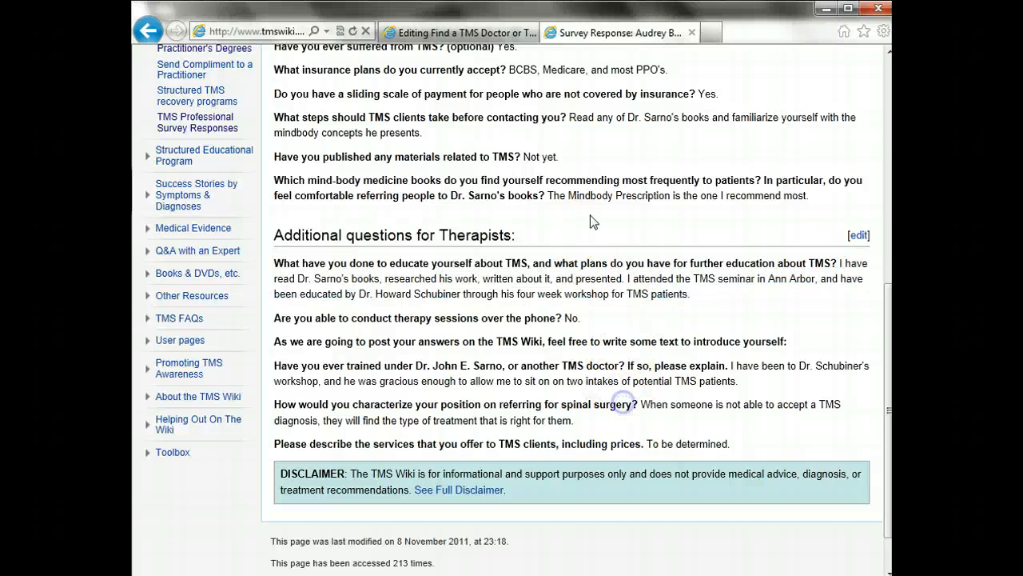
Paste her TMS education answer under the name line, end it with <br />, and add blank lines
{"action": "left_click", "coordinate": [470, 33]}
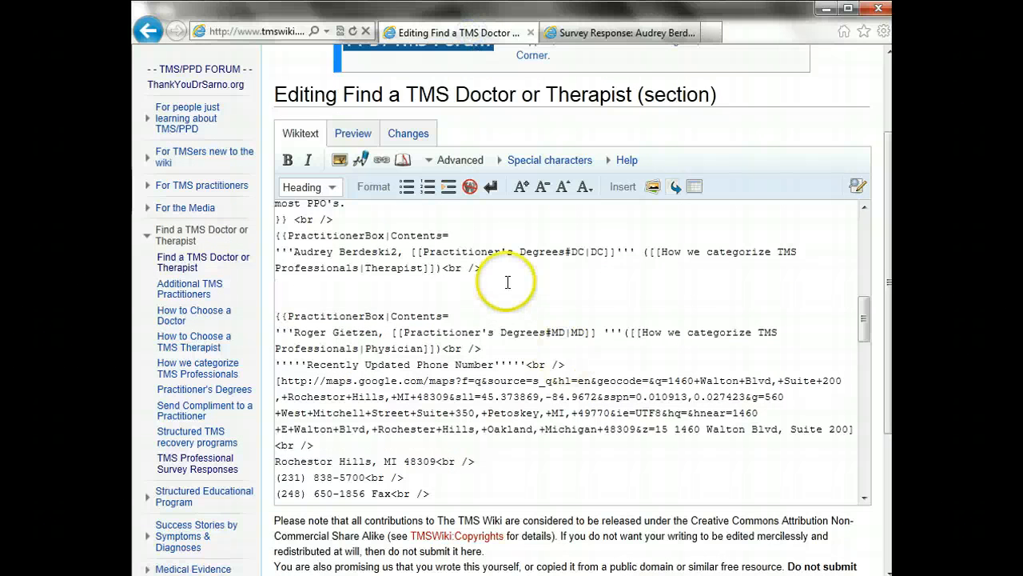
{"action": "key", "text": "ctrl+v"}
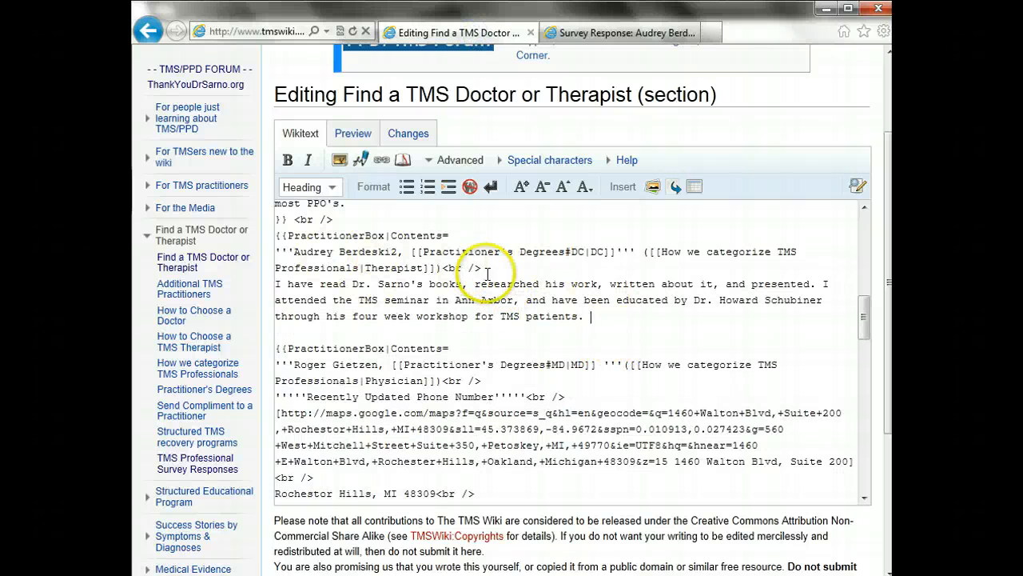
{"action": "left_click", "coordinate": [605, 312]}
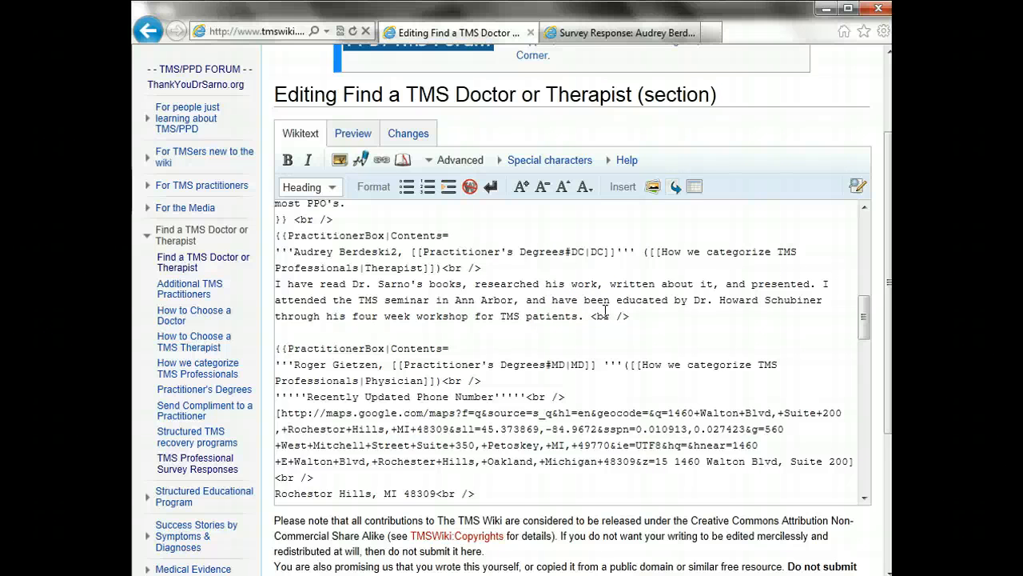
{"action": "type", "text": "<br />"}
{"action": "key", "text": "Return"}
{"action": "key", "text": "Return"}
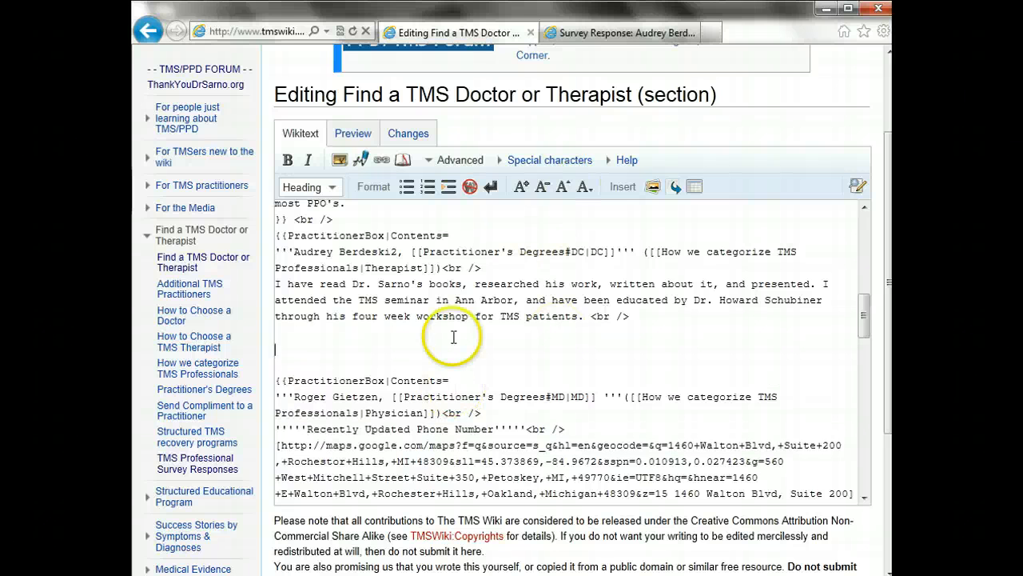
{"action": "left_click_drag", "start_coordinate": [276, 429], "coordinate": [496, 432]}
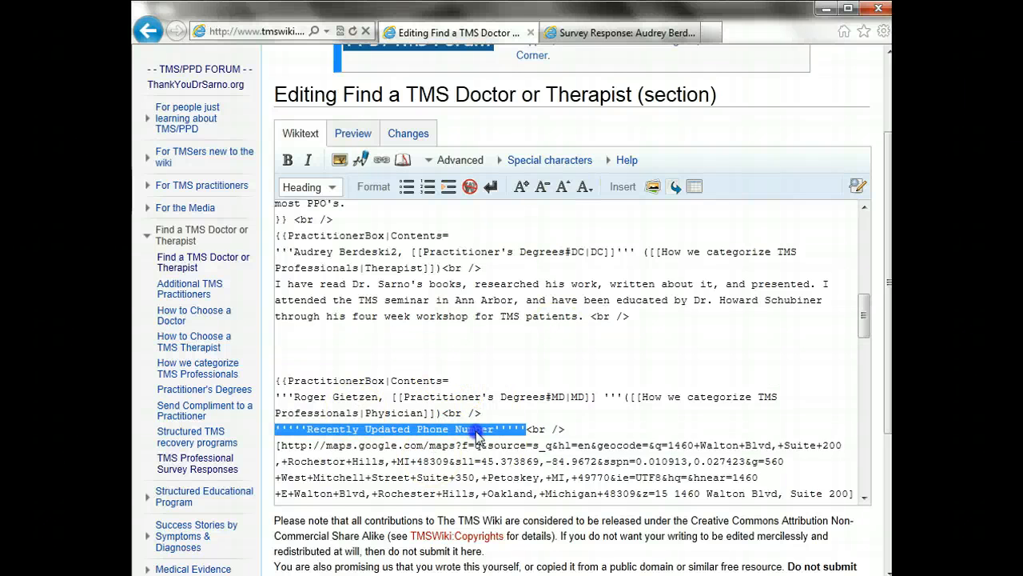
{"action": "left_click", "coordinate": [476, 433]}
{"action": "left_click", "coordinate": [327, 348]}
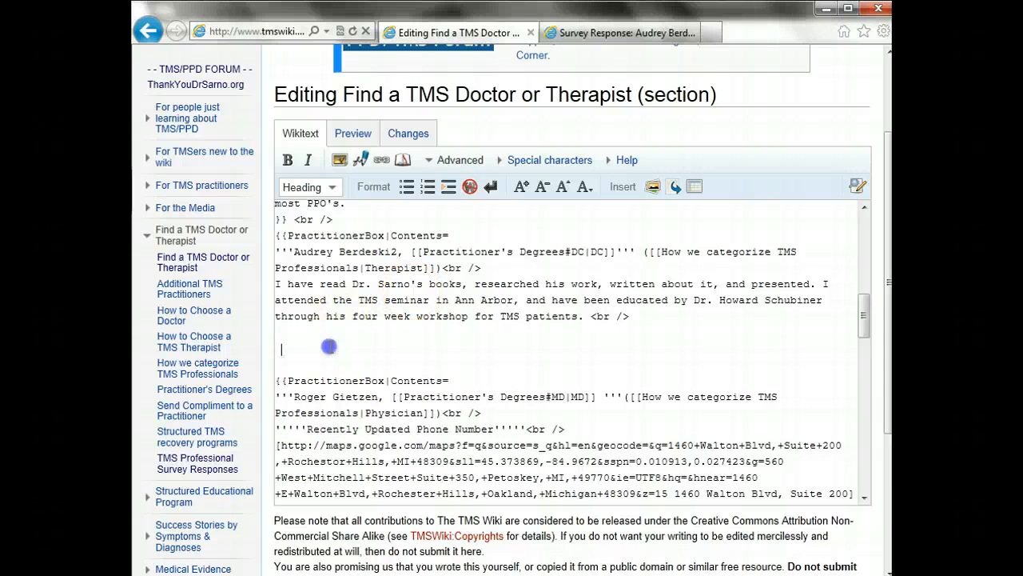
{"action": "left_click", "coordinate": [276, 351]}
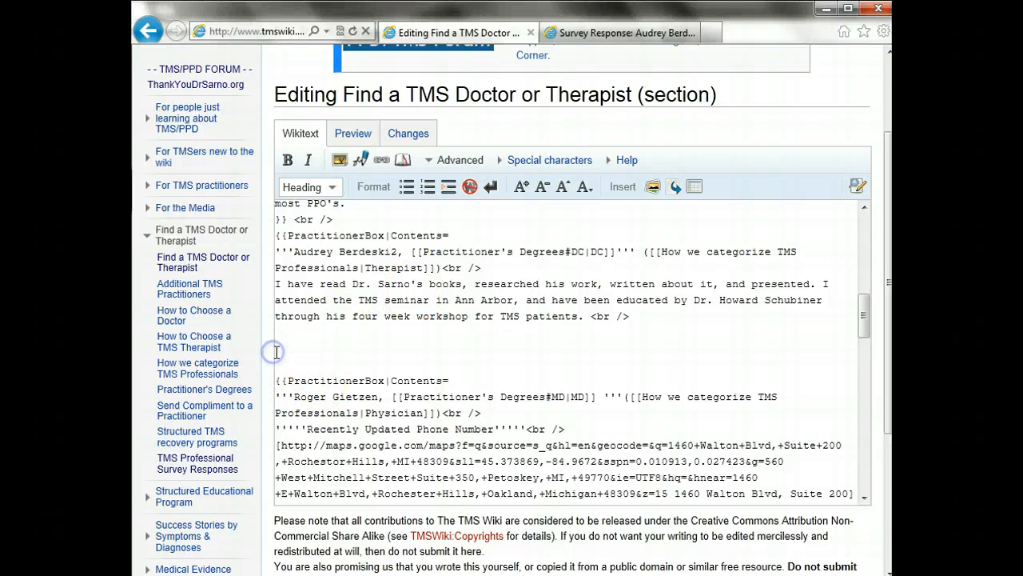
Copy her Contact Information address and phone number from the survey response
{"action": "left_click", "coordinate": [626, 33]}
{"action": "scroll", "coordinate": [880, 400], "scroll_direction": "up", "scroll_amount": 5}
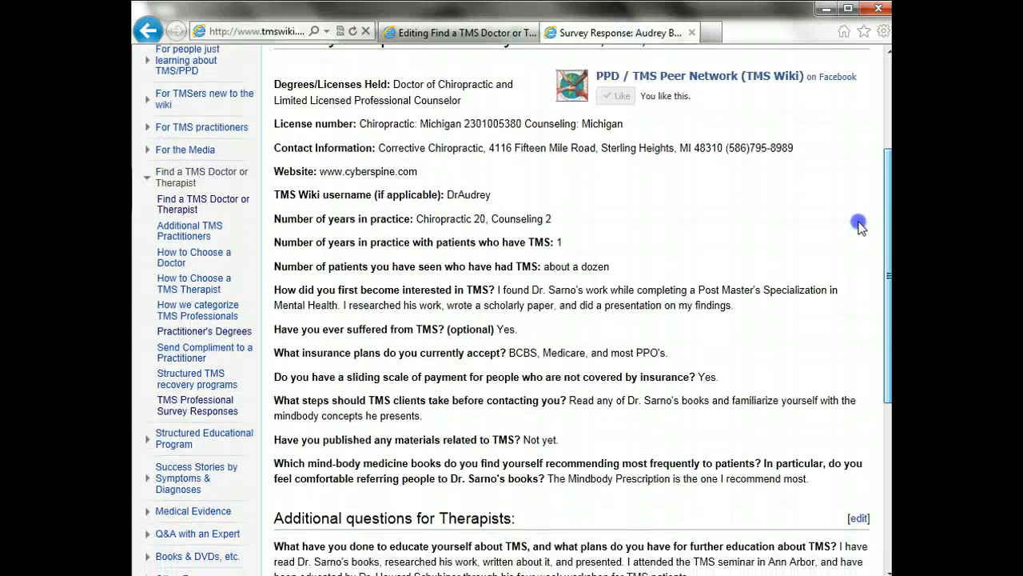
{"action": "scroll", "coordinate": [857, 216], "scroll_direction": "down", "scroll_amount": 1}
{"action": "scroll", "coordinate": [854, 199], "scroll_direction": "up", "scroll_amount": 2}
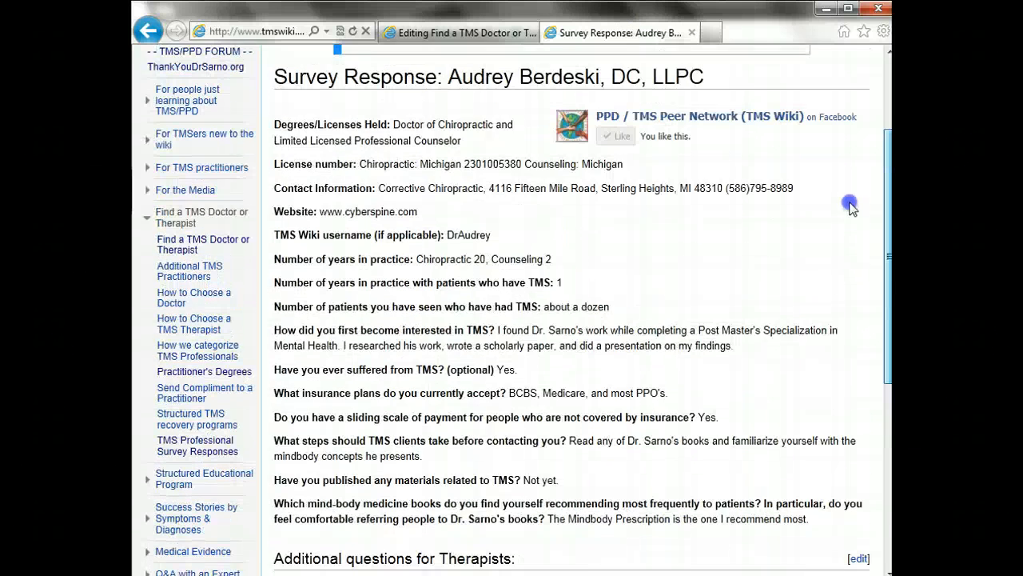
{"action": "left_click_drag", "start_coordinate": [848, 201], "coordinate": [849, 201]}
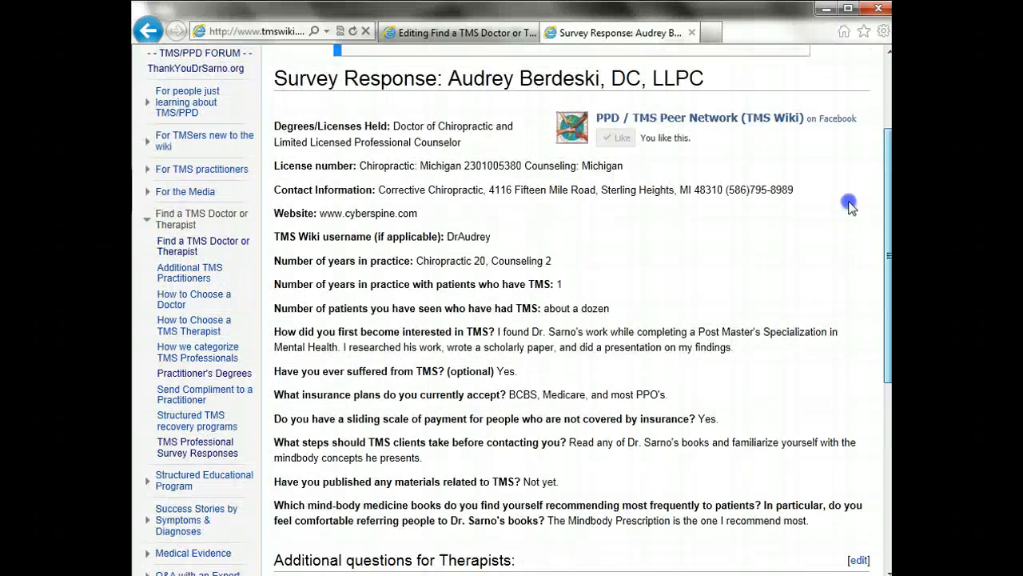
{"action": "scroll", "coordinate": [849, 207], "scroll_direction": "up", "scroll_amount": 3}
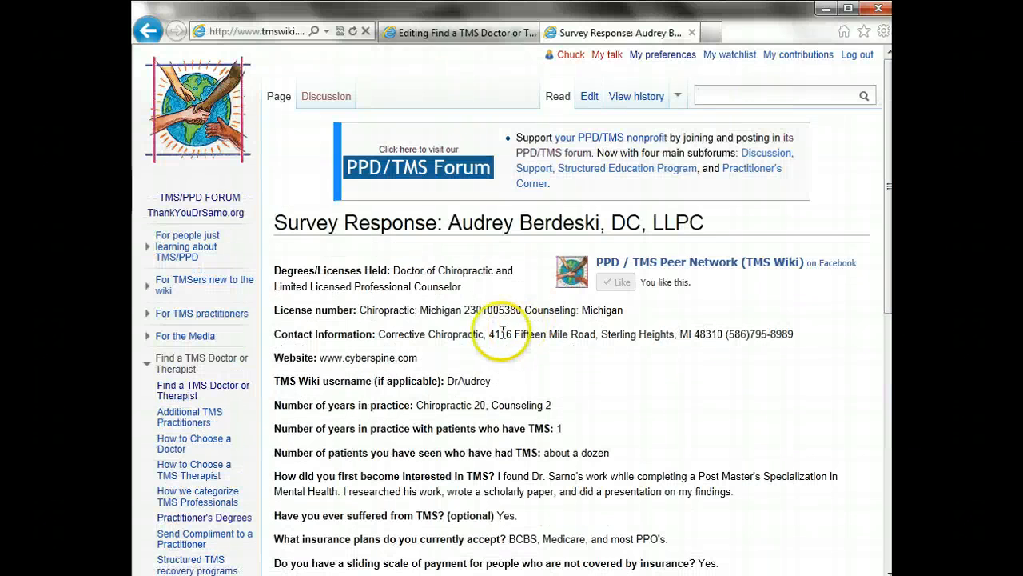
{"action": "left_click_drag", "start_coordinate": [489, 335], "coordinate": [791, 334]}
{"action": "key", "text": "ctrl+c"}
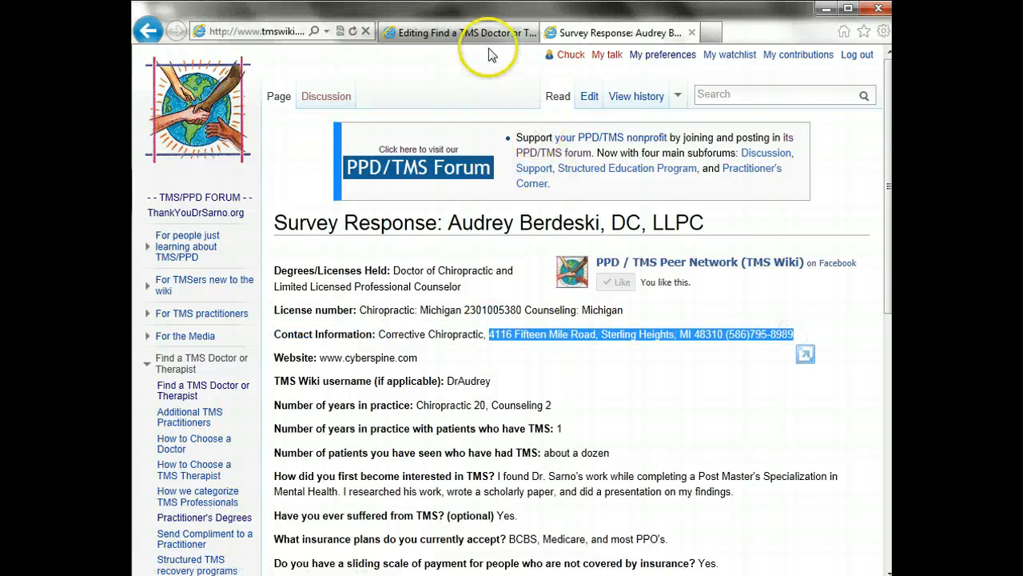
Paste the address and split it into street, city/state/zip and phone lines, removing the comma
{"action": "left_click", "coordinate": [480, 33]}
{"action": "left_click", "coordinate": [390, 351]}
{"action": "key", "text": "ctrl+v"}
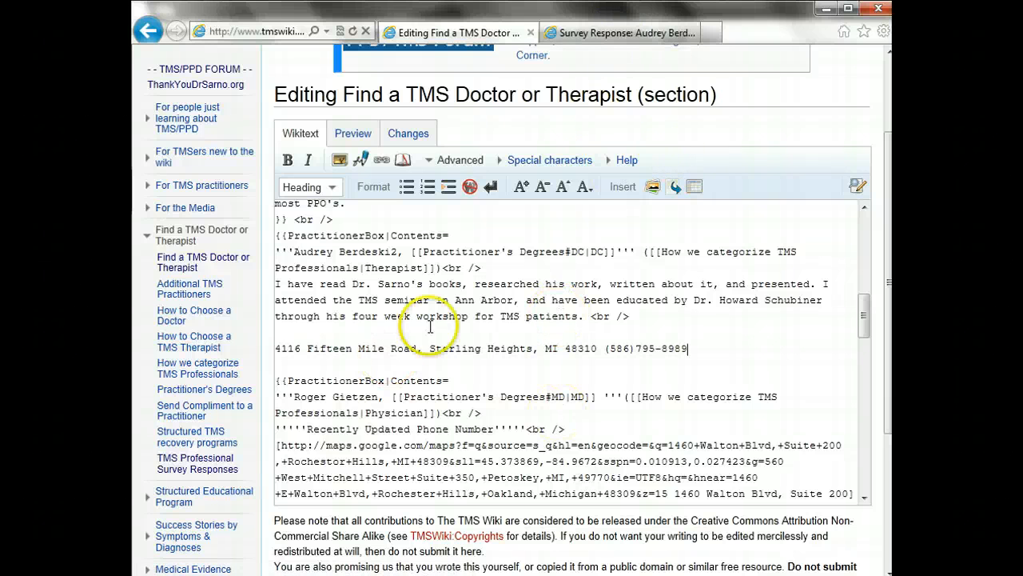
{"action": "left_click", "coordinate": [422, 348]}
{"action": "key", "text": "BackSpace"}
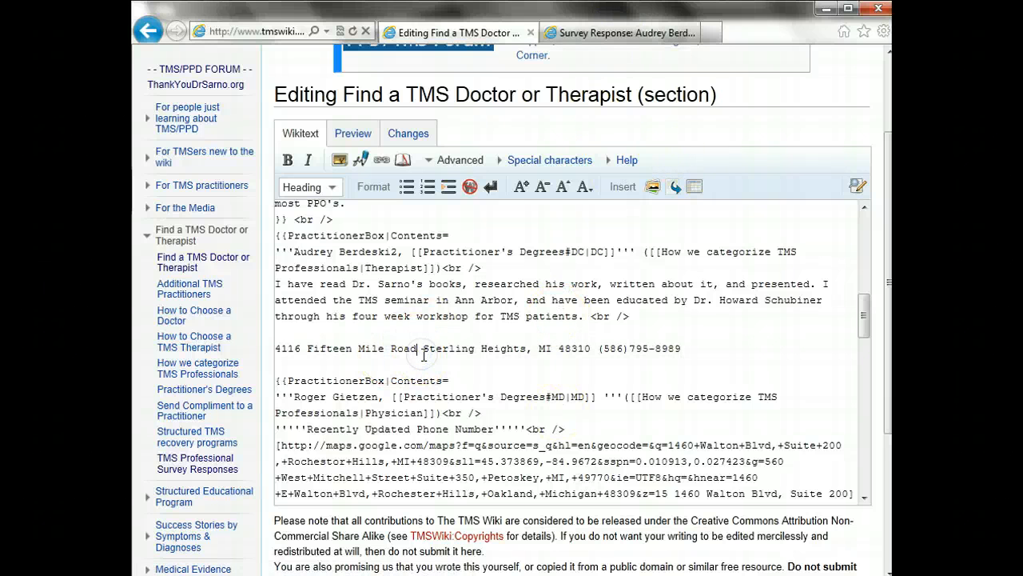
{"action": "key", "text": "Return"}
{"action": "key", "text": "Delete"}
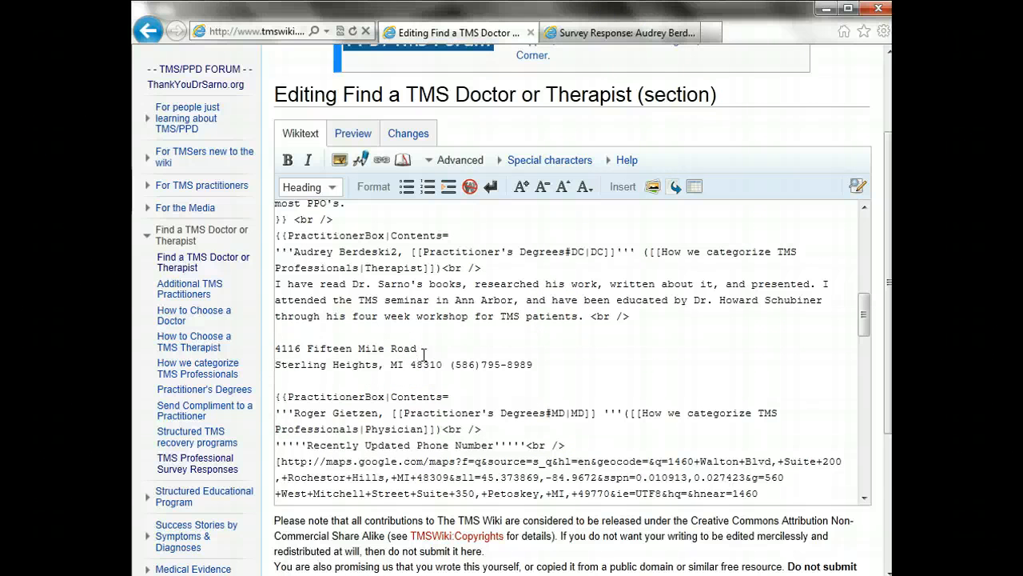
{"action": "left_click", "coordinate": [454, 366]}
{"action": "key", "text": "Return"}
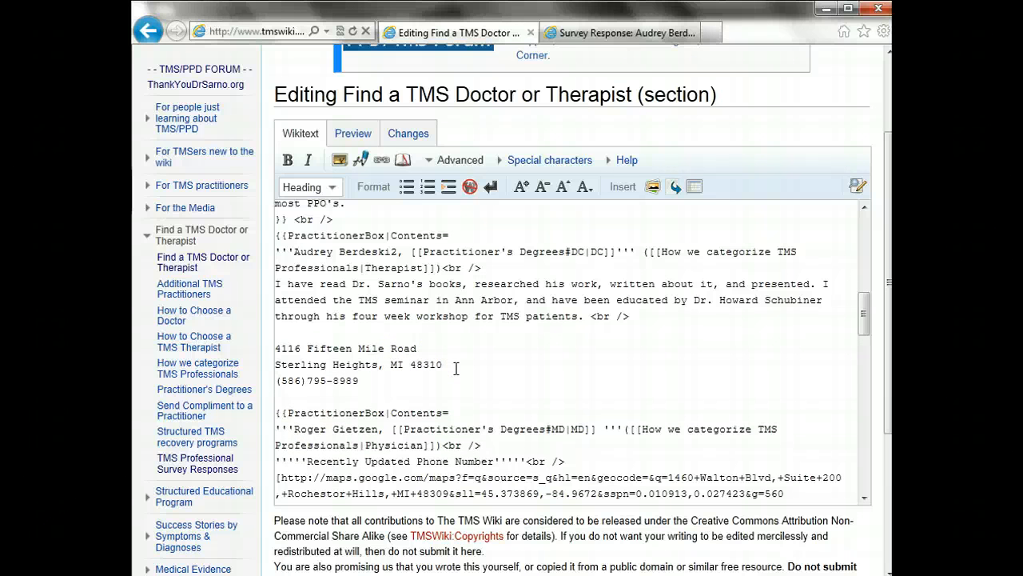
{"action": "left_click", "coordinate": [410, 374]}
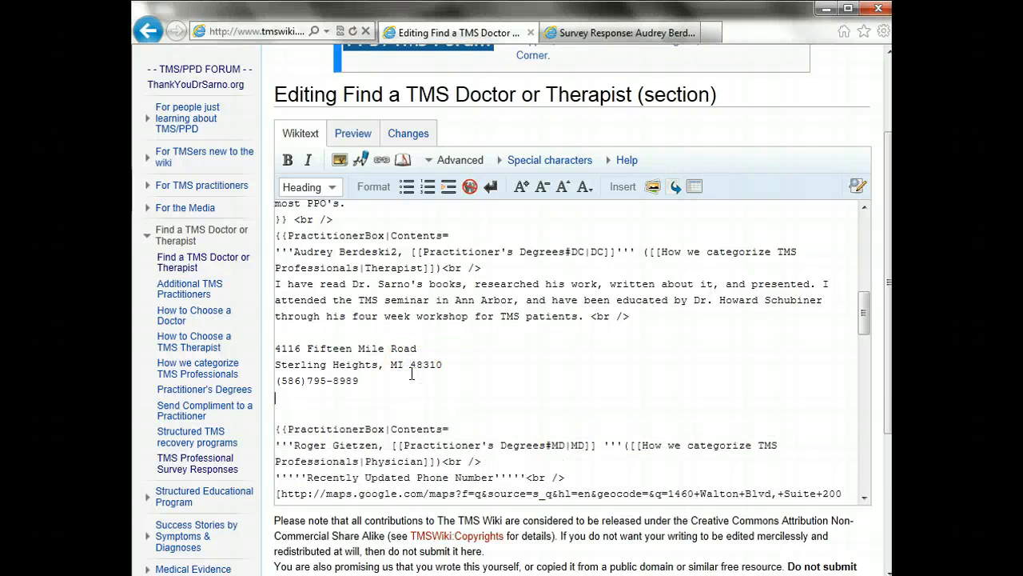
{"action": "left_click", "coordinate": [627, 33]}
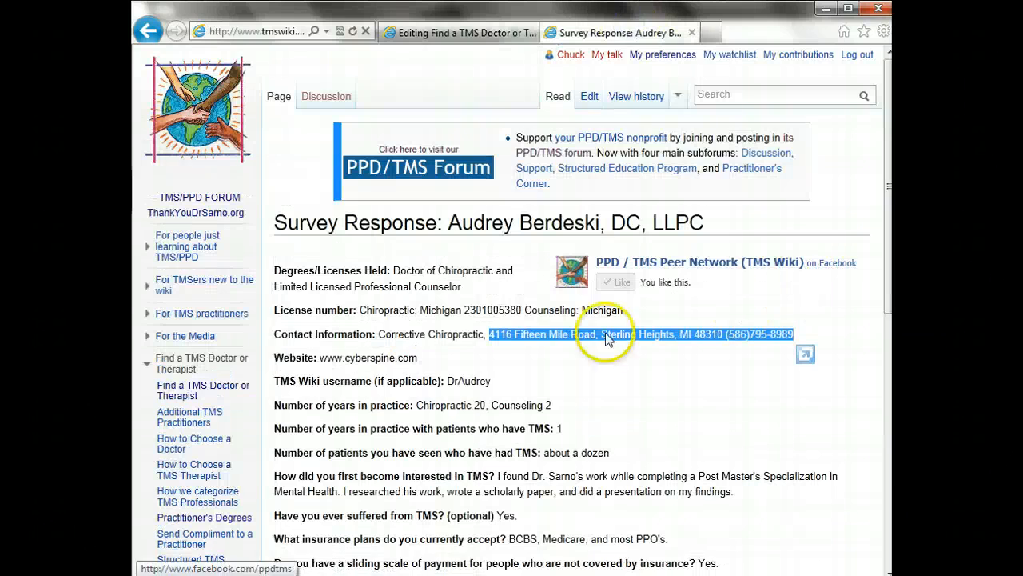
Select the practitioner's website address on the survey response page
{"action": "left_click", "coordinate": [528, 408]}
{"action": "scroll", "coordinate": [532, 414], "scroll_direction": "down", "scroll_amount": 3}
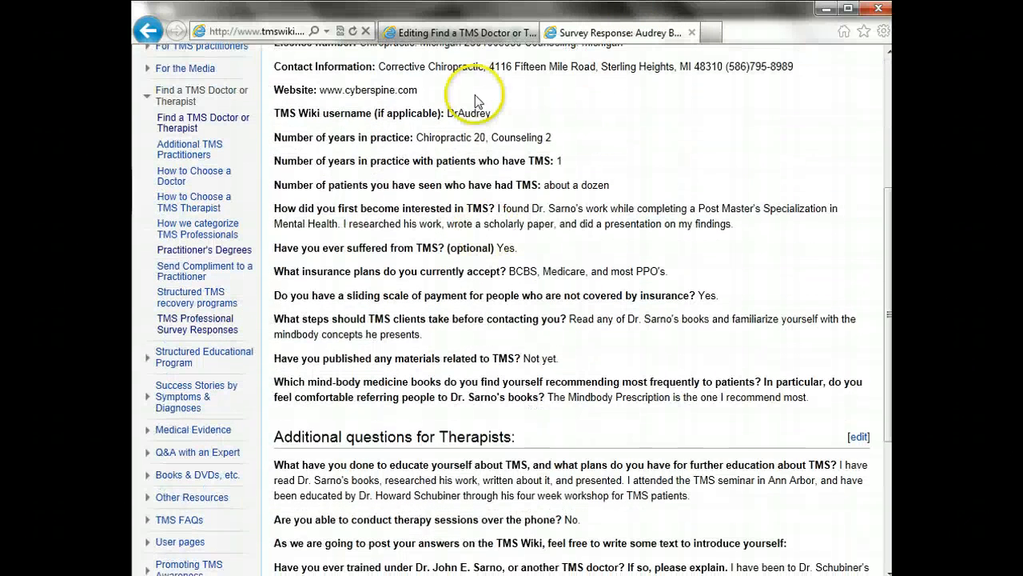
{"action": "left_click_drag", "start_coordinate": [418, 90], "coordinate": [323, 98]}
{"action": "key", "text": "ctrl+c"}
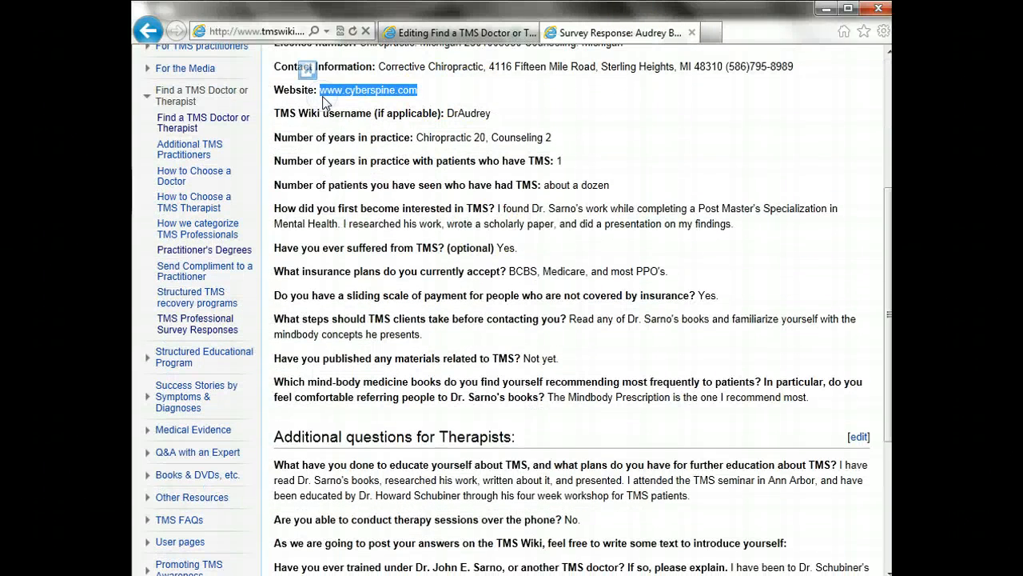
{"action": "left_click", "coordinate": [420, 32]}
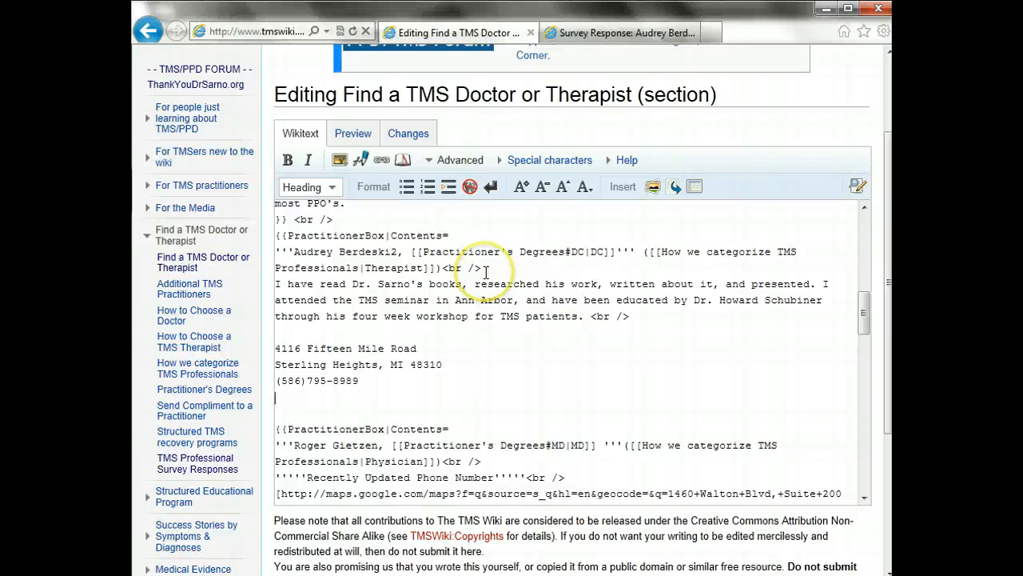
{"action": "key", "text": "ctrl+v"}
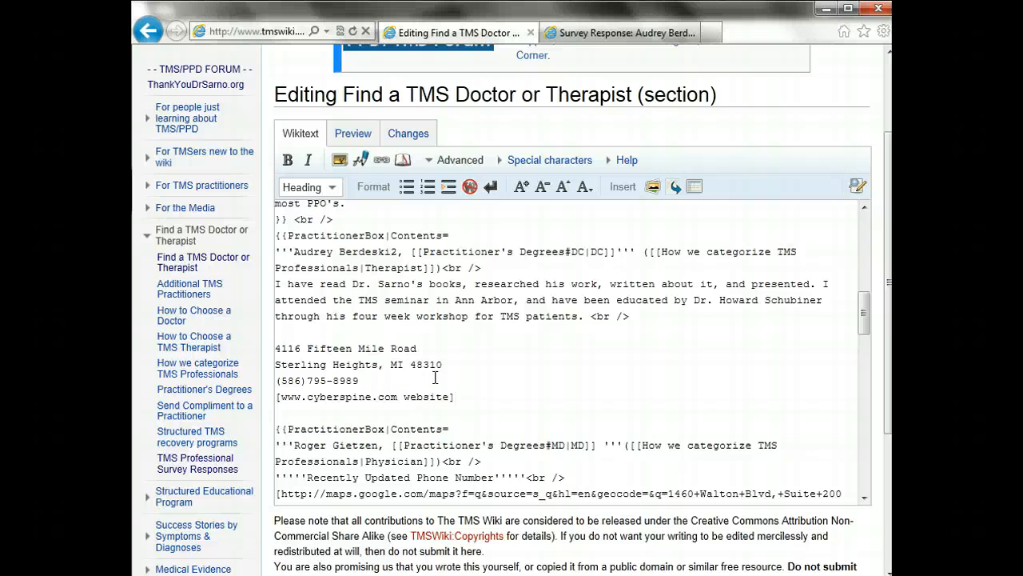
{"action": "left_click", "coordinate": [279, 397]}
{"action": "type", "text": "http"}
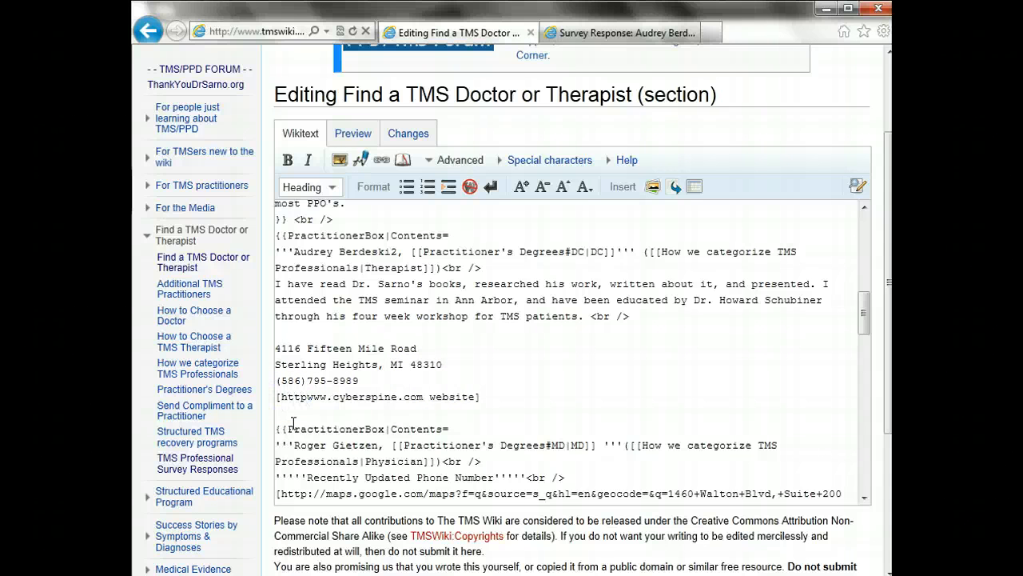
{"action": "type", "text": "://"}
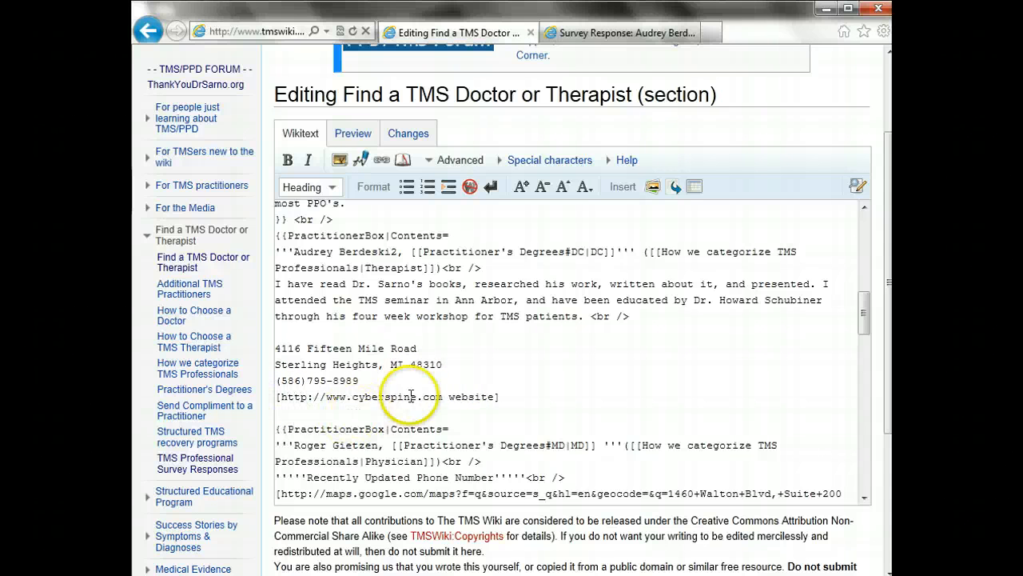
{"action": "left_click", "coordinate": [438, 397]}
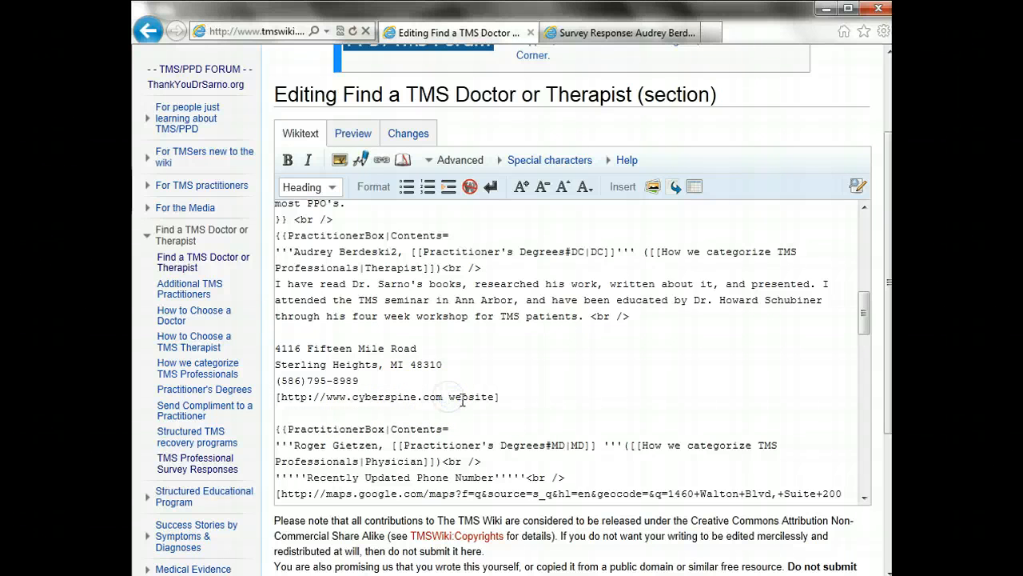
{"action": "left_click", "coordinate": [503, 398]}
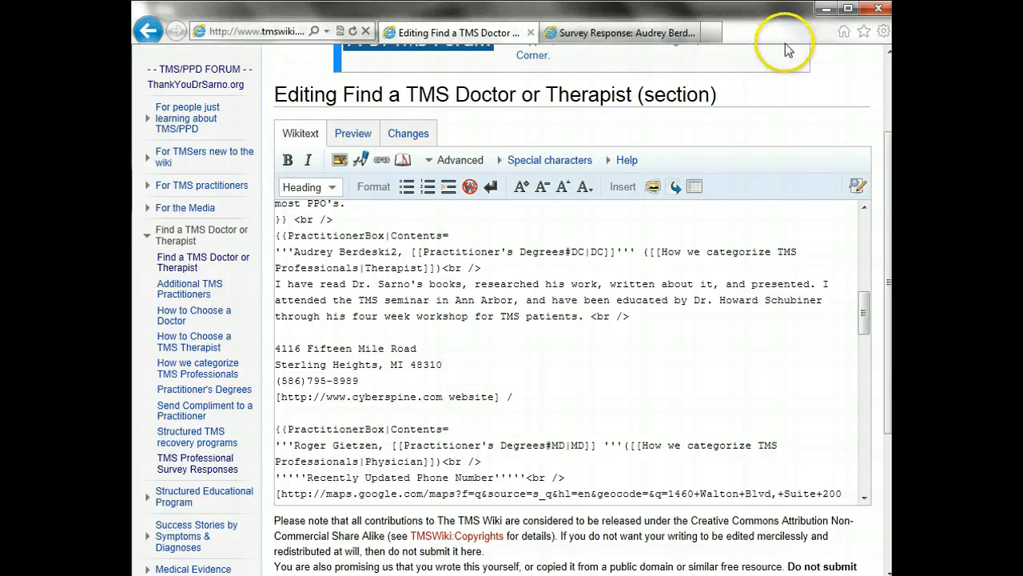
Check the practitioner's Survey Response page in the other tab
{"action": "left_click", "coordinate": [863, 330]}
{"action": "left_click_drag", "start_coordinate": [863, 330], "coordinate": [863, 366]}
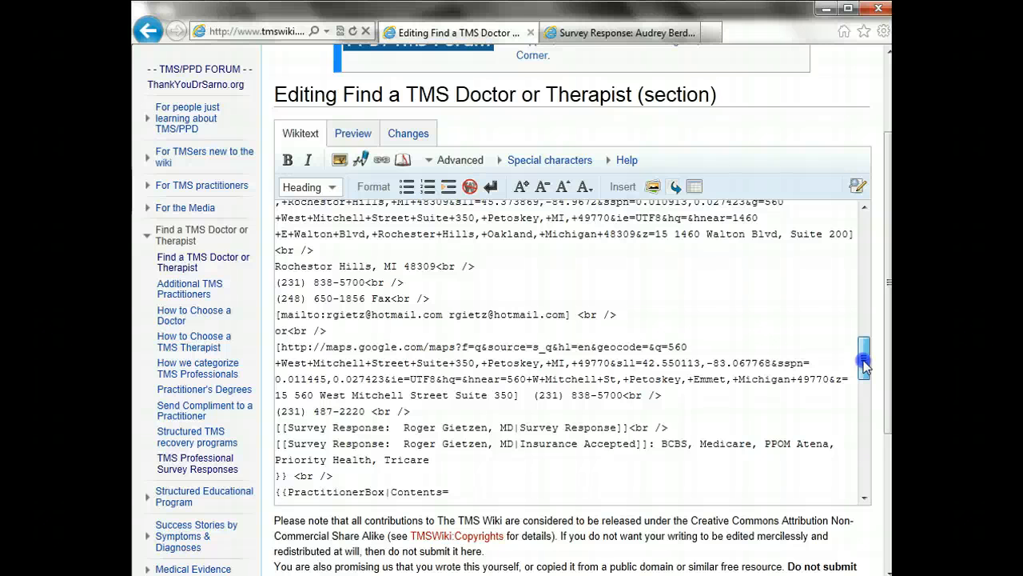
{"action": "left_click_drag", "start_coordinate": [863, 366], "coordinate": [863, 343]}
{"action": "left_click", "coordinate": [608, 34]}
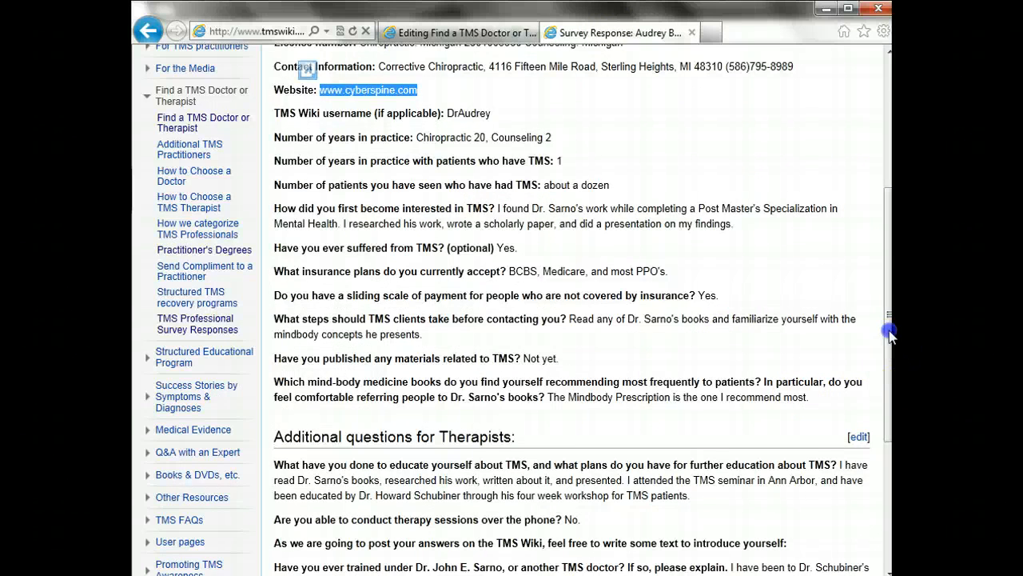
{"action": "left_click_drag", "start_coordinate": [893, 357], "coordinate": [889, 218]}
{"action": "left_click", "coordinate": [880, 9]}
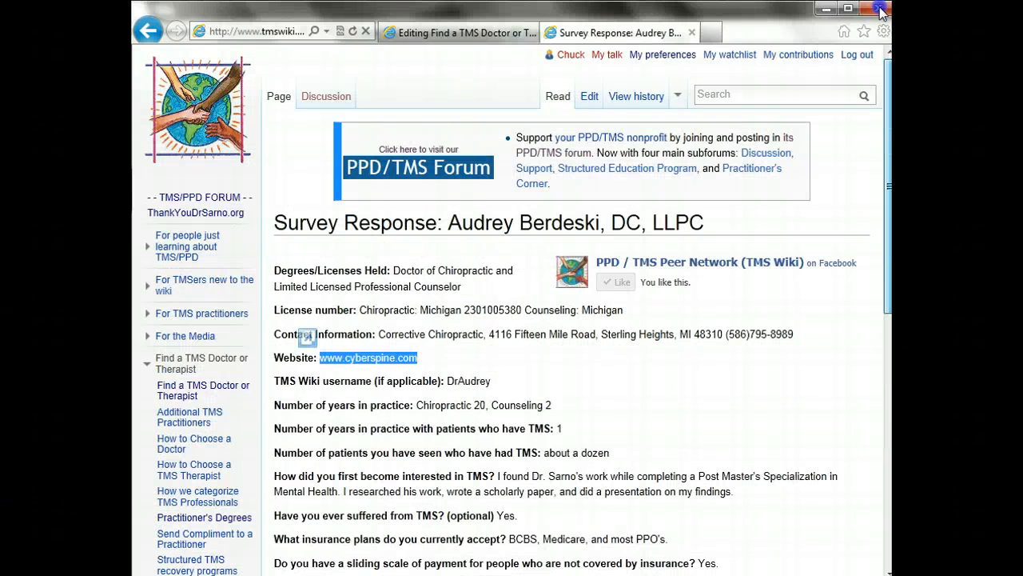
After the website link, add a wiki link to her Survey Response page labelled 'Survey Response'
{"action": "left_click", "coordinate": [460, 32]}
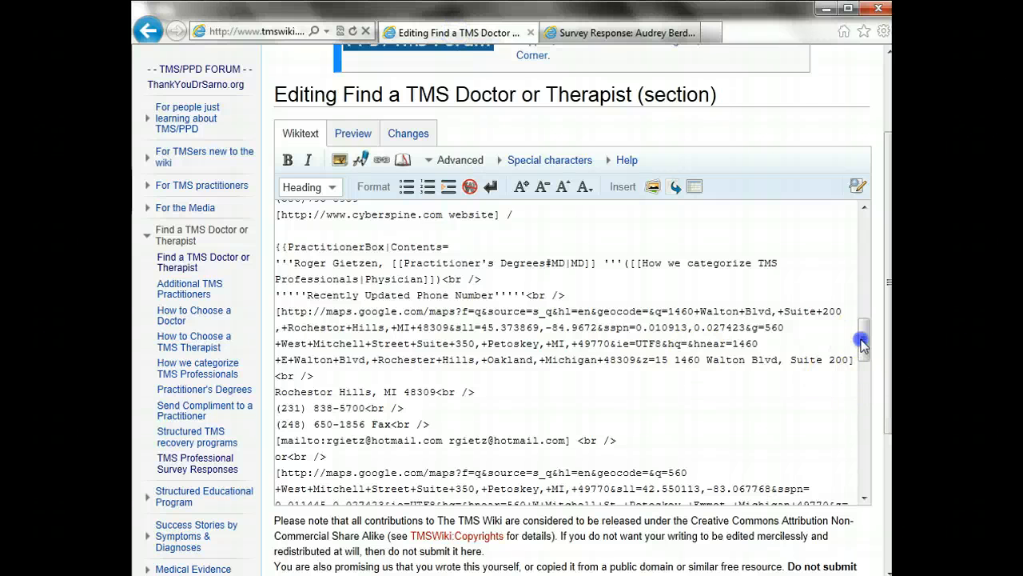
{"action": "left_click_drag", "start_coordinate": [863, 343], "coordinate": [845, 302]}
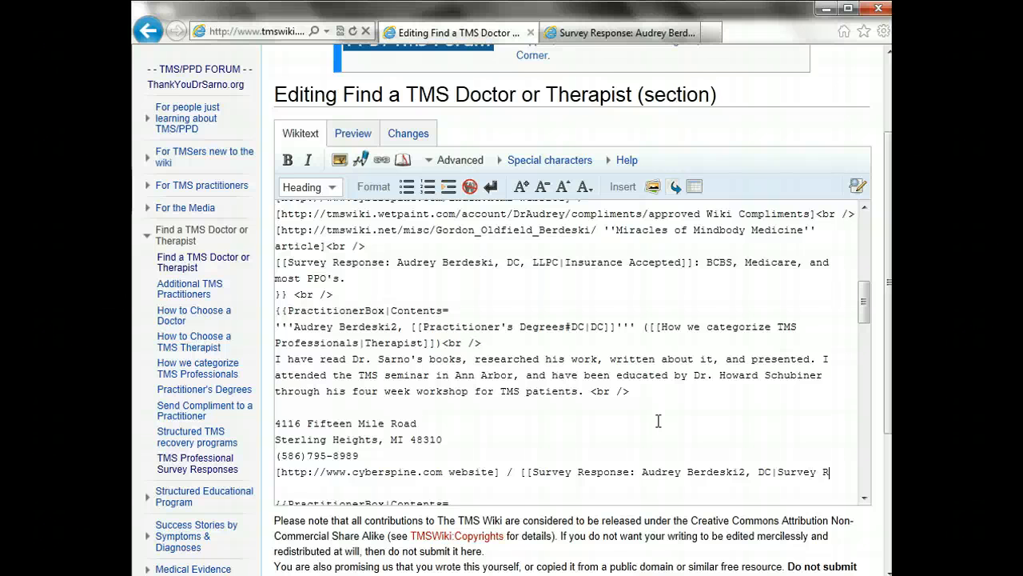
{"action": "type", "text": "esponse"}
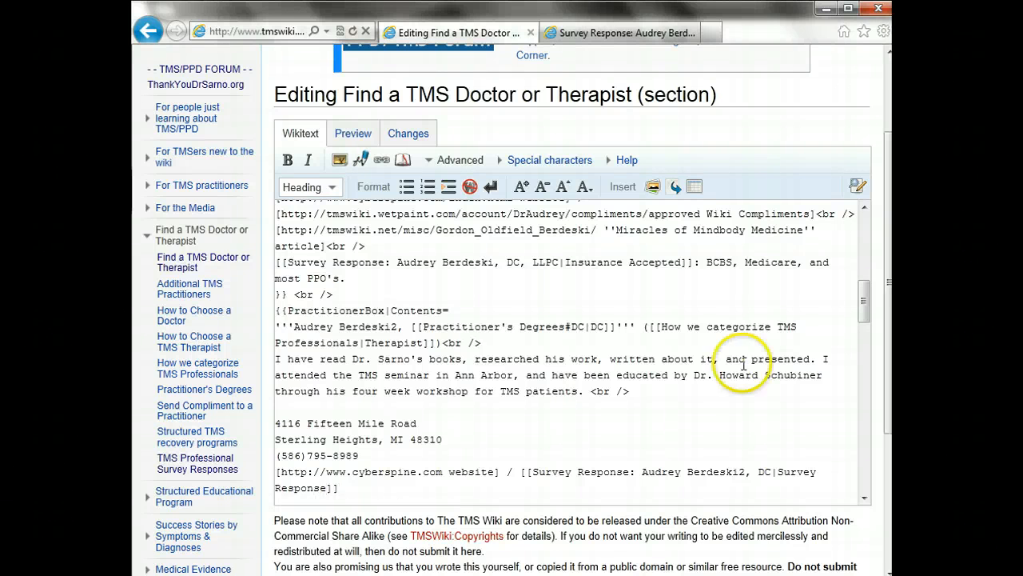
{"action": "left_click_drag", "start_coordinate": [863, 312], "coordinate": [844, 323]}
Add br line-break tags after the street address, city/ZIP and phone number lines
{"action": "left_click", "coordinate": [636, 324]}
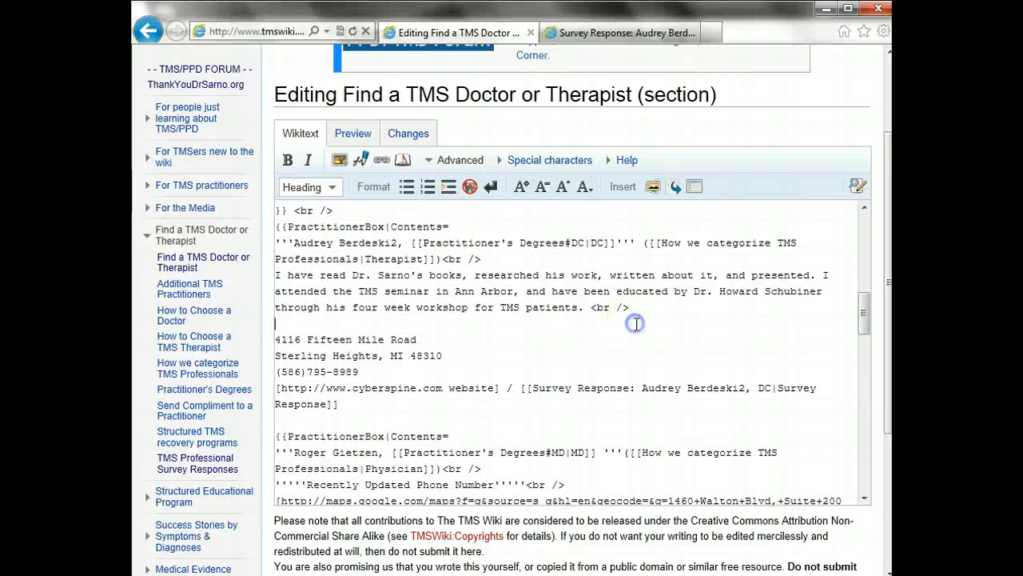
{"action": "left_click", "coordinate": [616, 336]}
{"action": "key", "text": "ctrl+v"}
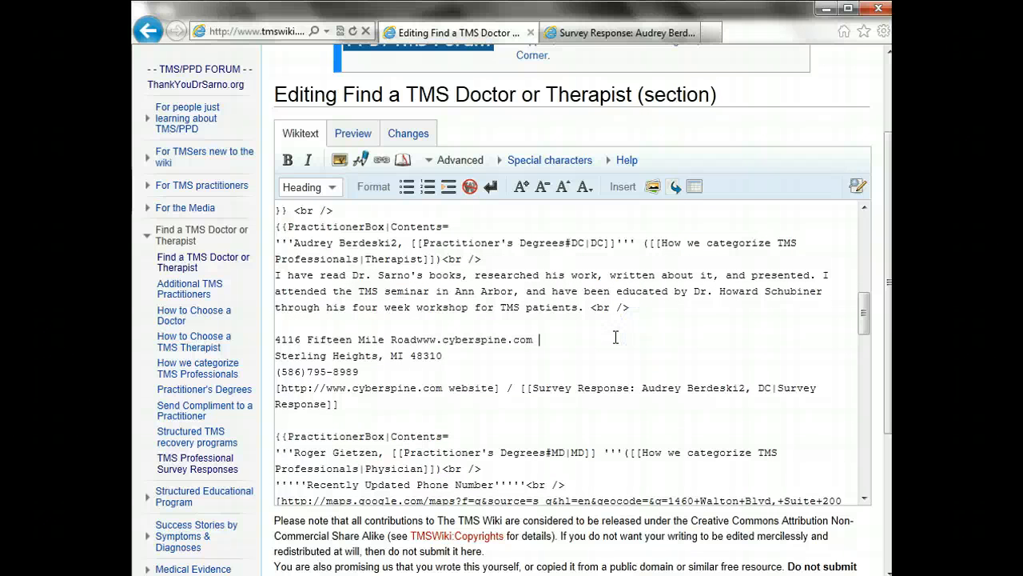
{"action": "key", "text": "ctrl+z"}
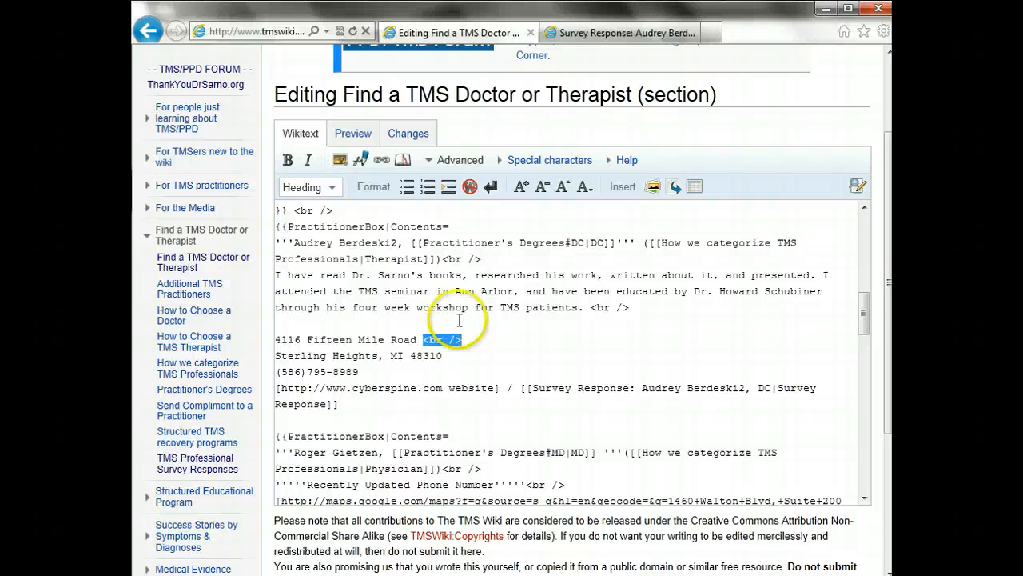
{"action": "left_click", "coordinate": [460, 338]}
{"action": "left_click", "coordinate": [457, 357]}
{"action": "type", "text": "<br />"}
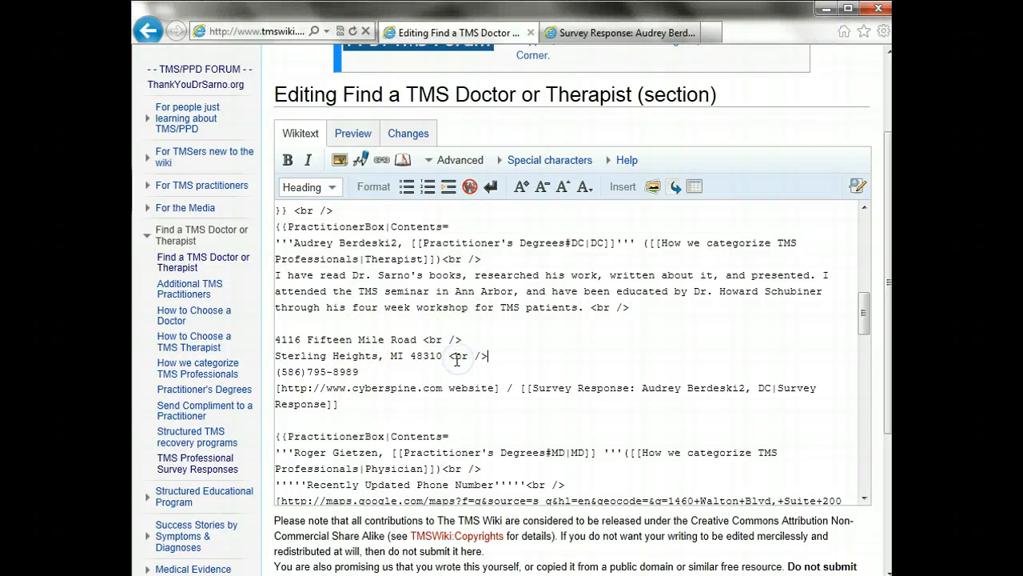
{"action": "left_click", "coordinate": [445, 371]}
{"action": "type", "text": "<br />"}
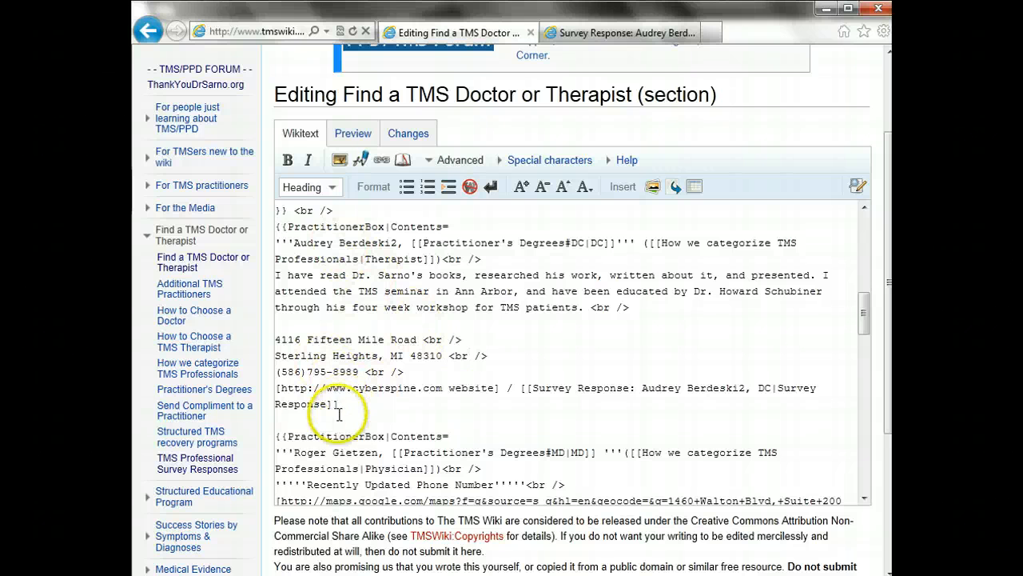
Close the PractitionerBox entry with double braces and a br tag on the blank line below
{"action": "double_click", "coordinate": [288, 227]}
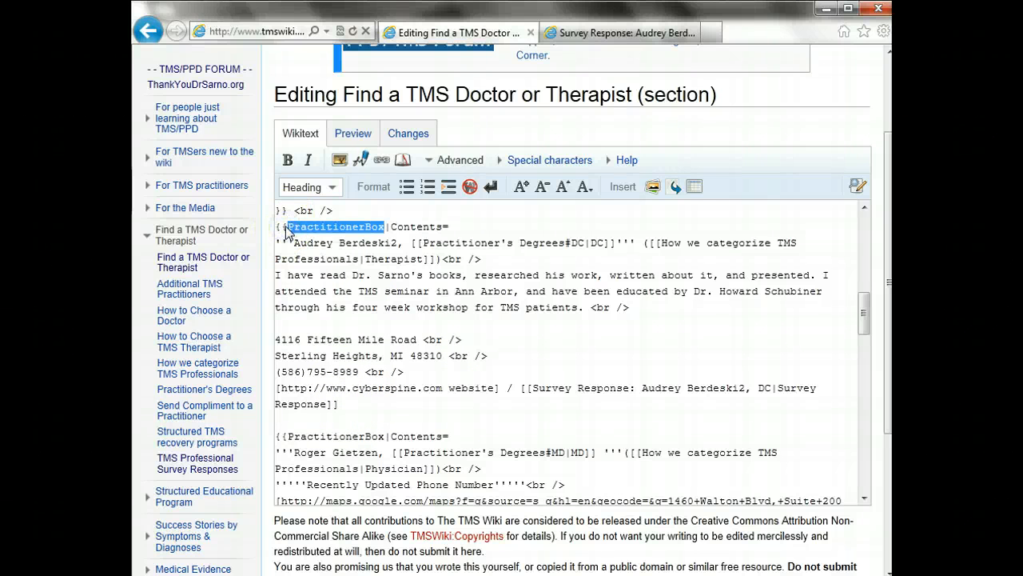
{"action": "left_click", "coordinate": [287, 228]}
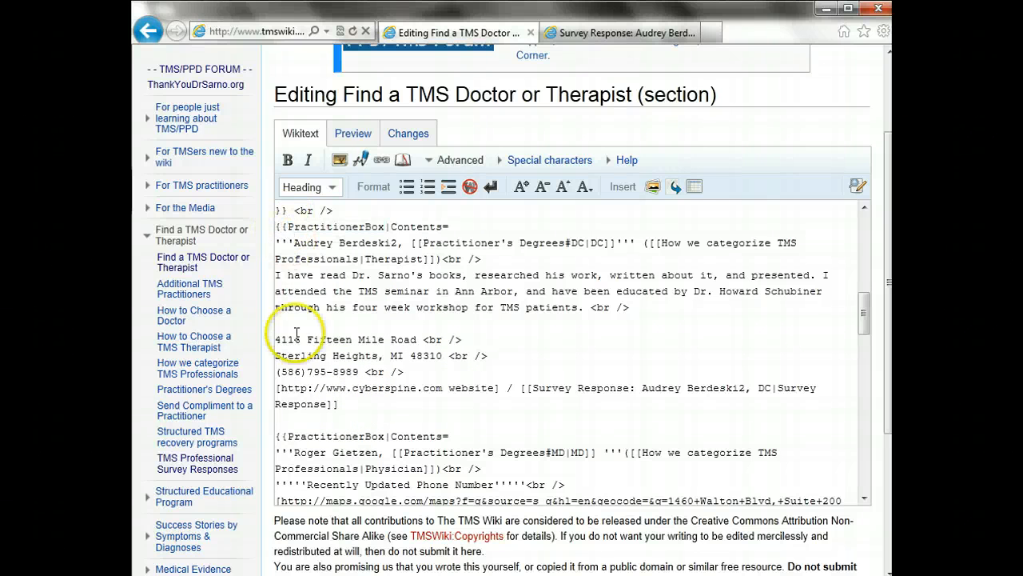
{"action": "left_click", "coordinate": [296, 419]}
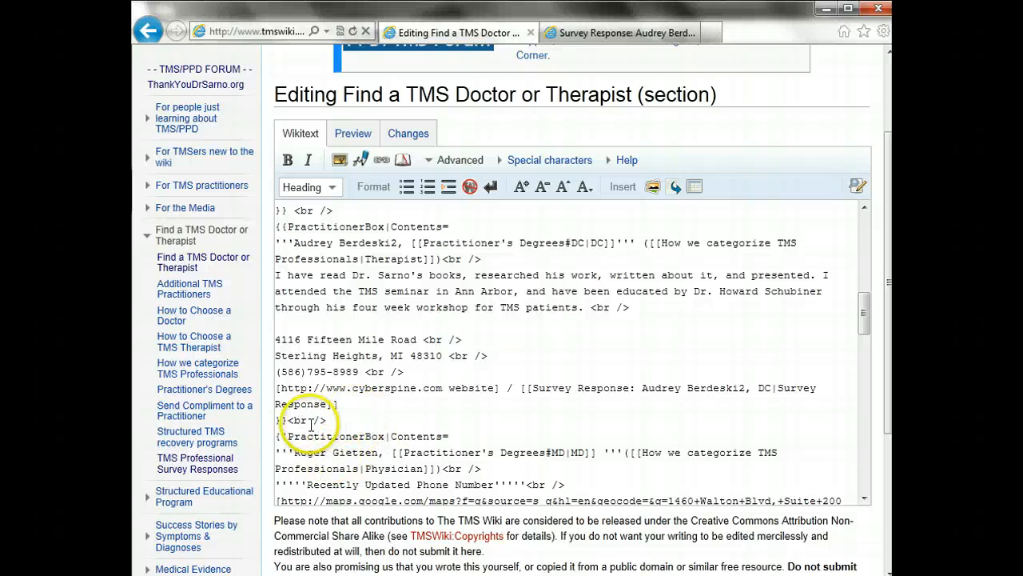
Preview the section and scroll the Michigan entries to check her rendered practitioner box
{"action": "left_click", "coordinate": [379, 137]}
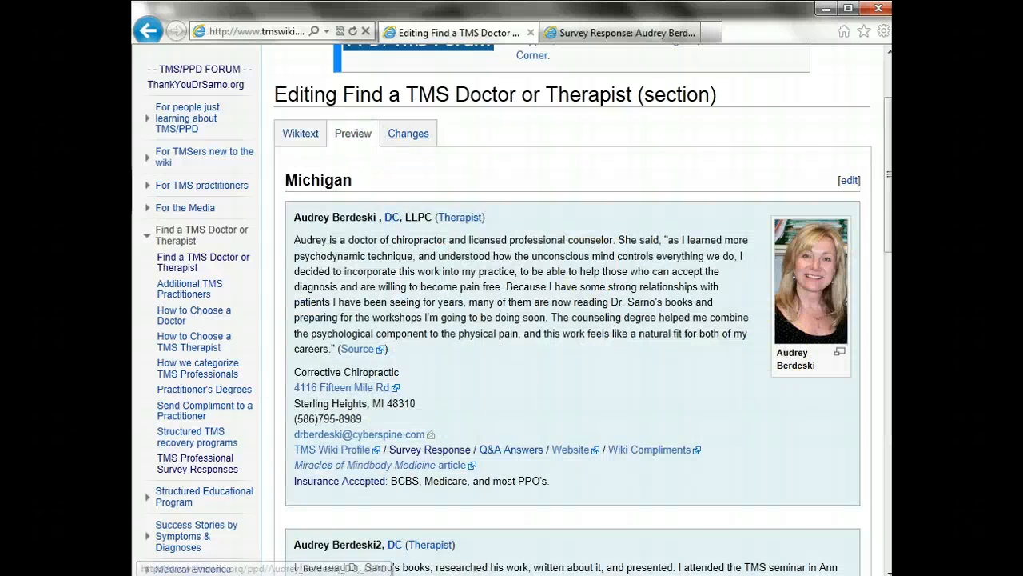
{"action": "left_click_drag", "start_coordinate": [888, 220], "coordinate": [890, 262]}
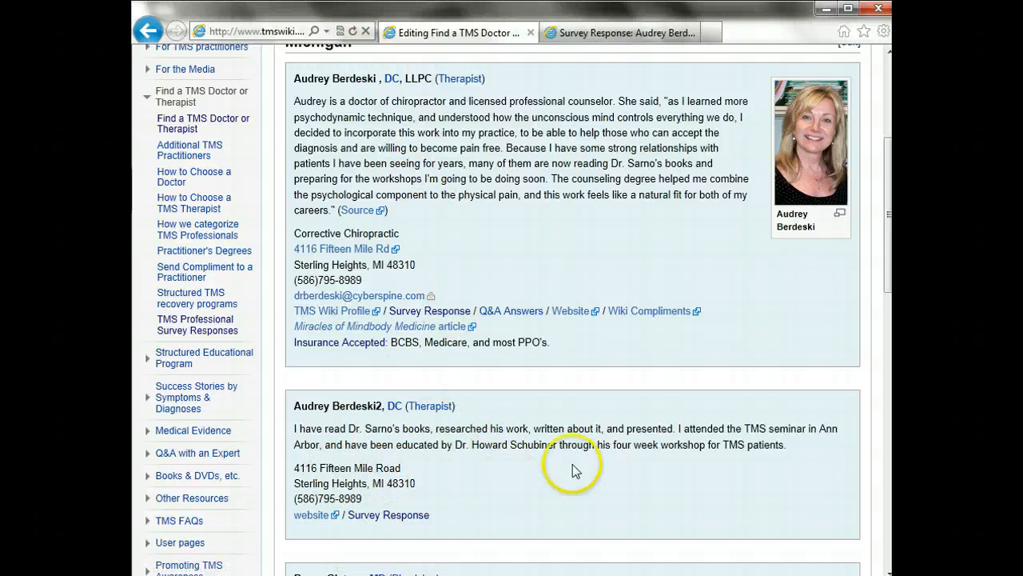
{"action": "left_click_drag", "start_coordinate": [890, 269], "coordinate": [886, 323]}
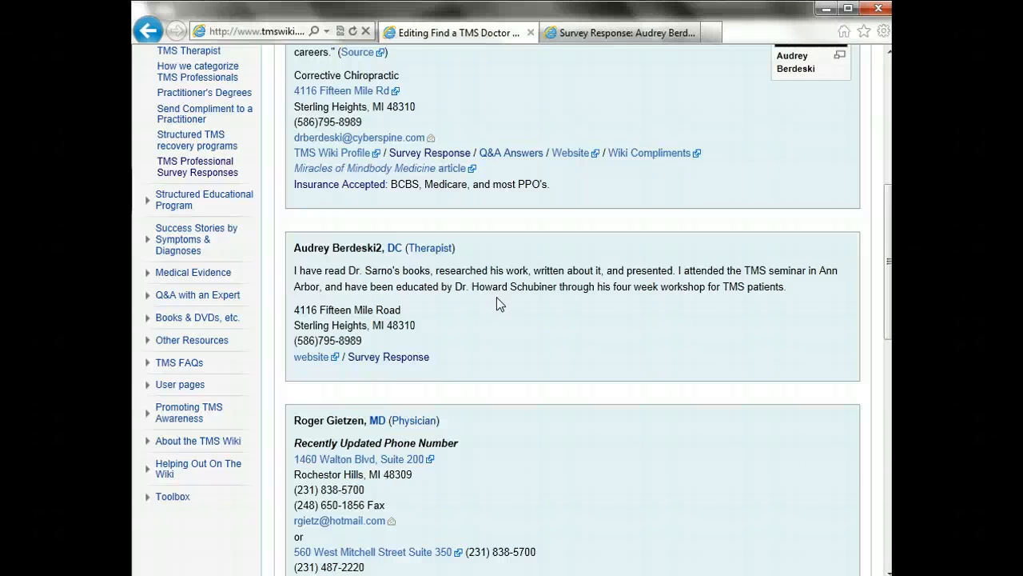
{"action": "scroll", "coordinate": [496, 304], "scroll_direction": "up", "scroll_amount": 3}
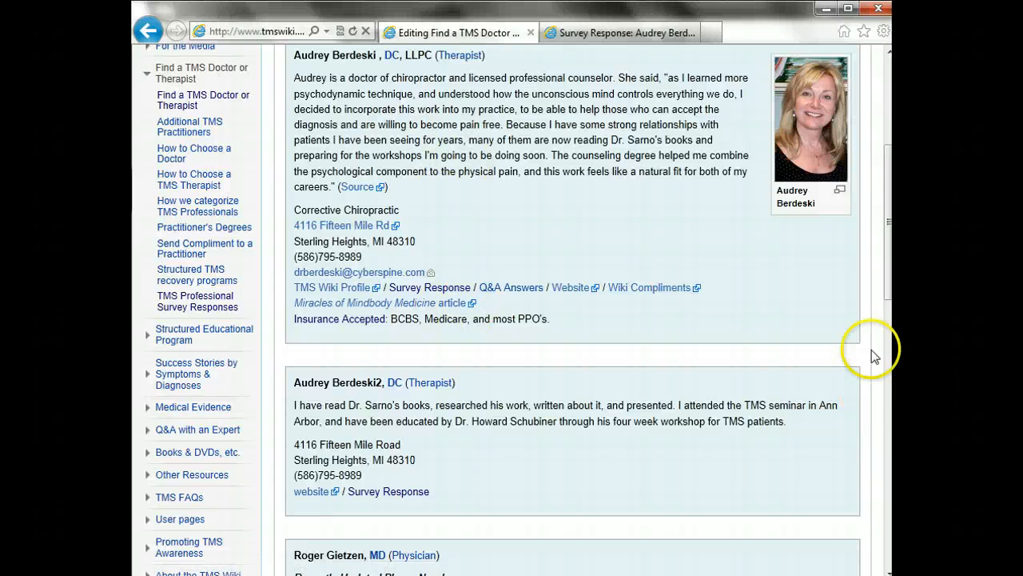
{"action": "left_click_drag", "start_coordinate": [893, 280], "coordinate": [885, 200]}
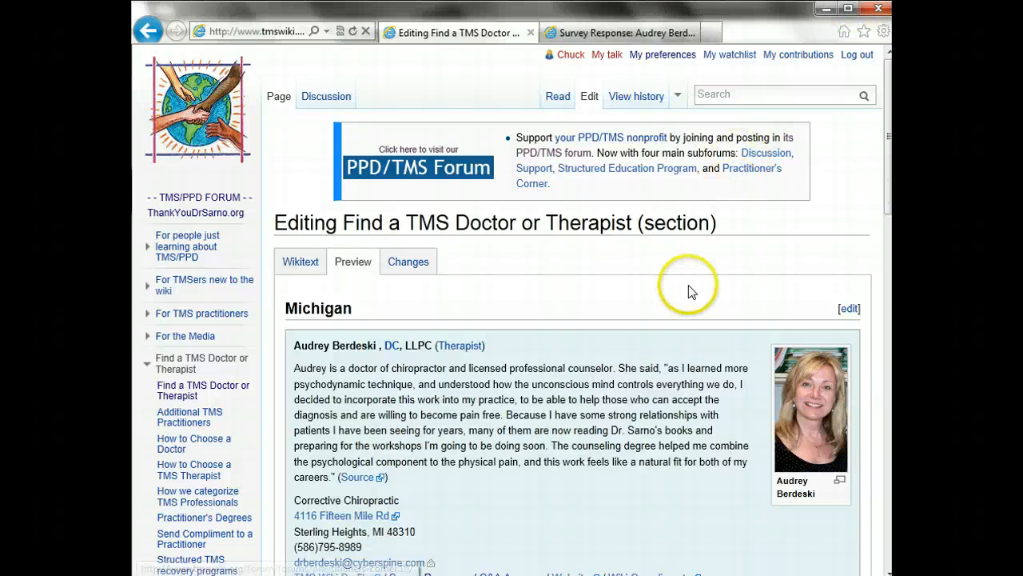
{"action": "left_click_drag", "start_coordinate": [600, 228], "coordinate": [547, 222]}
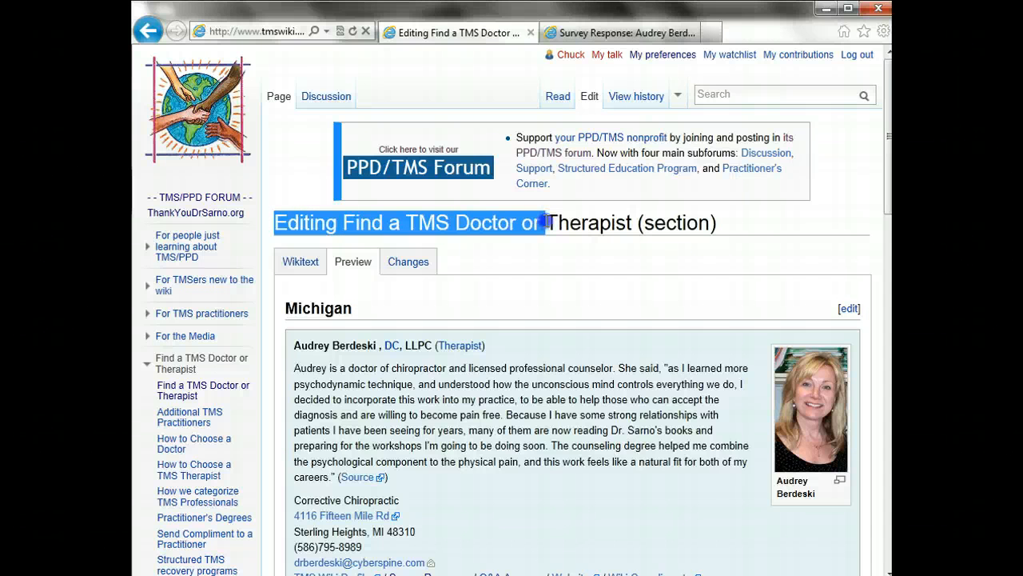
{"action": "left_click", "coordinate": [547, 222]}
{"action": "left_click_drag", "start_coordinate": [710, 224], "coordinate": [503, 220]}
{"action": "left_click", "coordinate": [505, 221]}
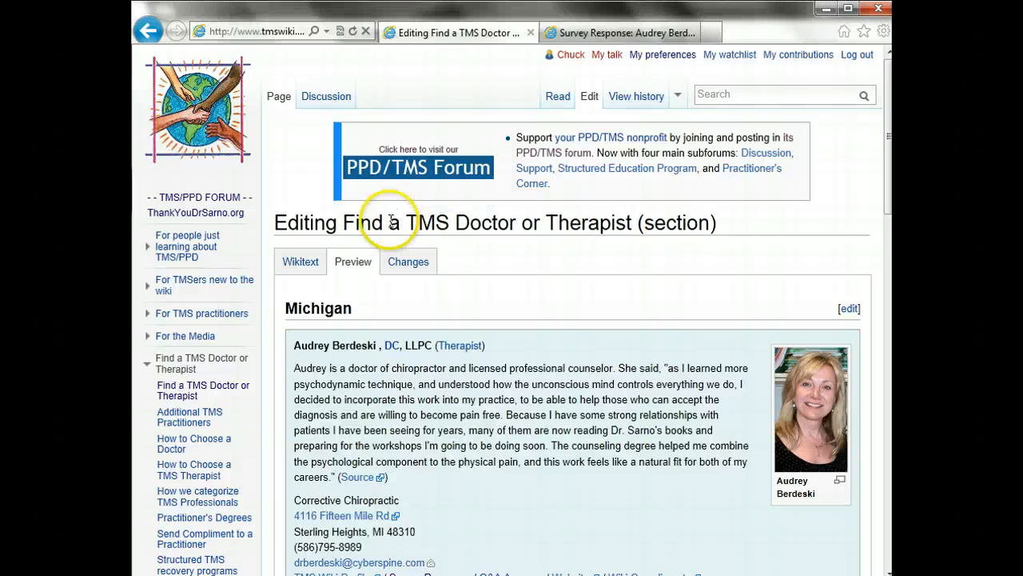